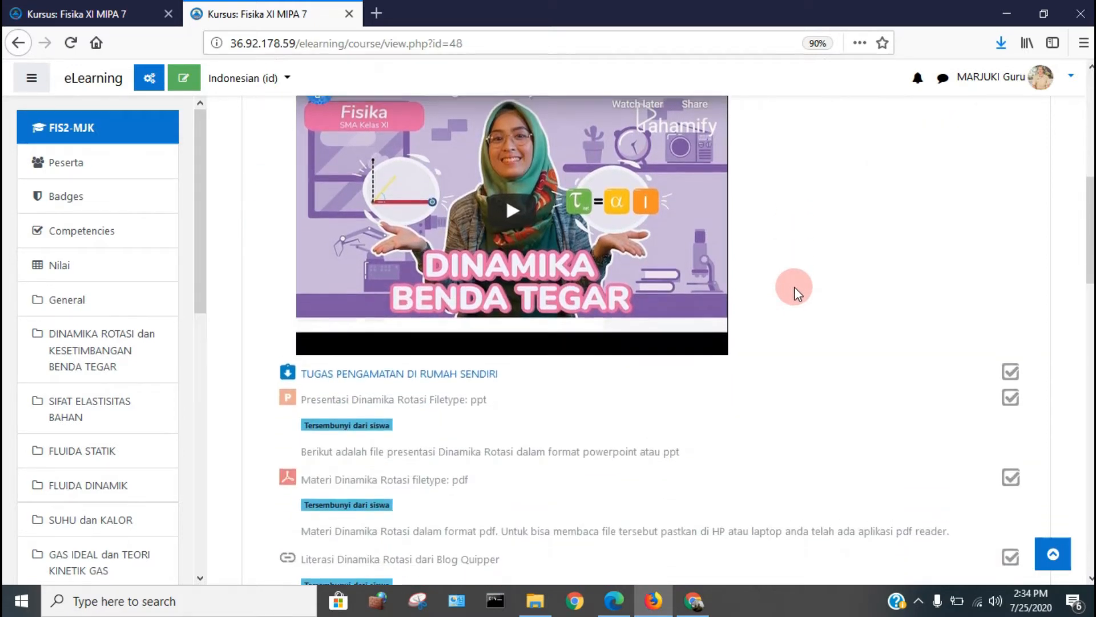
- Turn on editing mode for the Fisika XI MIPA 7 course page
{"action": "scroll", "coordinate": [793, 287], "scroll_direction": "up", "scroll_amount": 4}
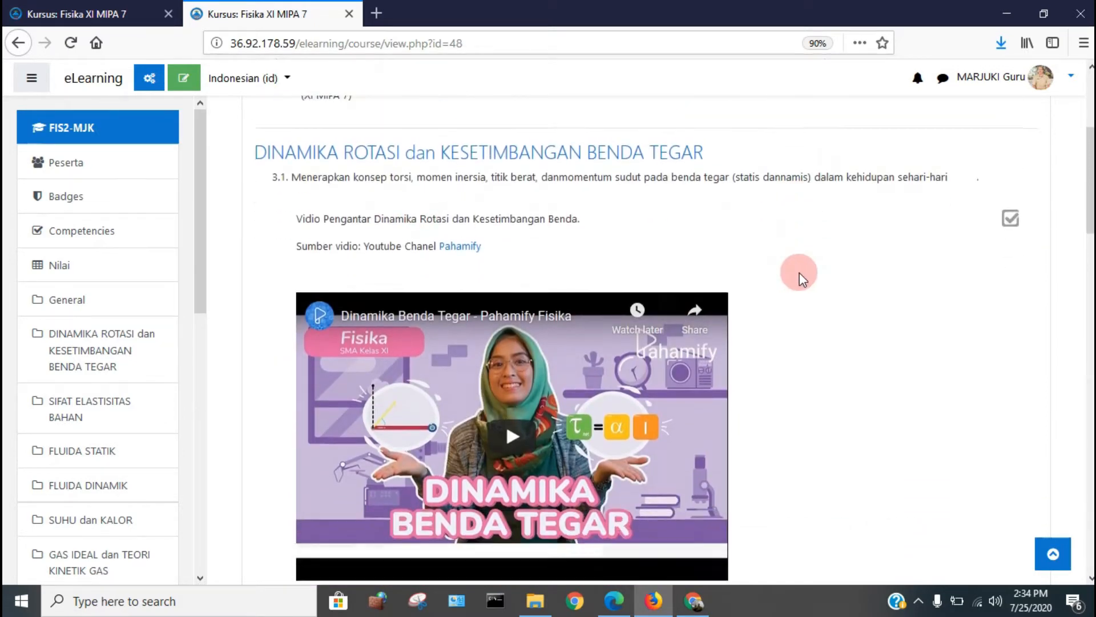
{"action": "scroll", "coordinate": [800, 273], "scroll_direction": "down", "scroll_amount": 5}
{"action": "scroll", "coordinate": [799, 272], "scroll_direction": "down", "scroll_amount": 4}
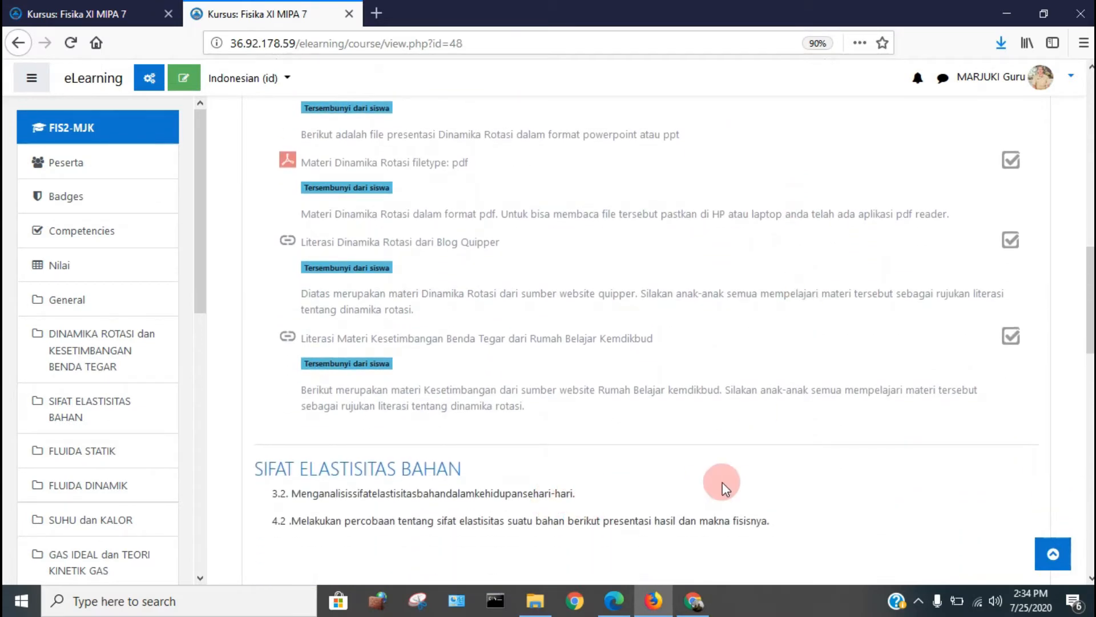
{"action": "scroll", "coordinate": [722, 478], "scroll_direction": "up", "scroll_amount": 2}
{"action": "scroll", "coordinate": [721, 452], "scroll_direction": "up", "scroll_amount": 5}
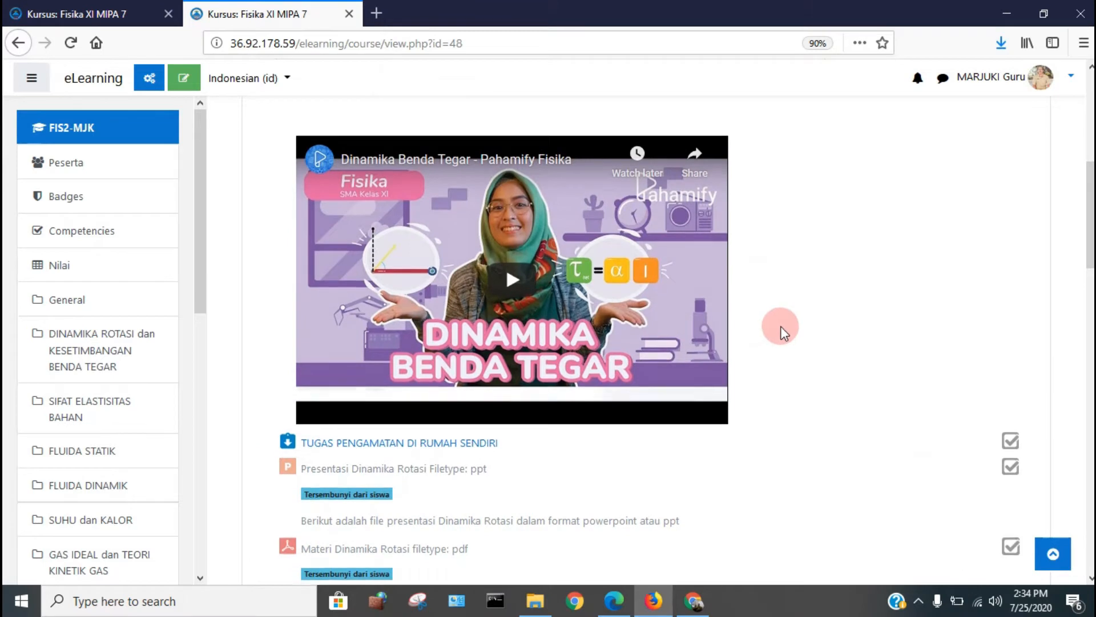
{"action": "scroll", "coordinate": [779, 326], "scroll_direction": "up", "scroll_amount": 2}
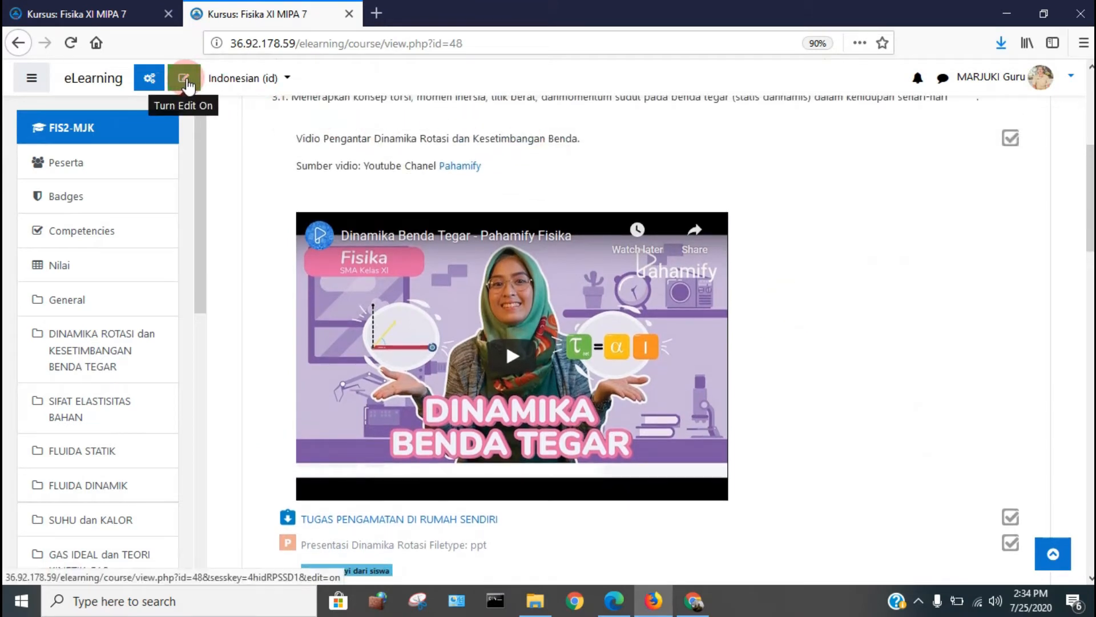
{"action": "left_click", "coordinate": [187, 85]}
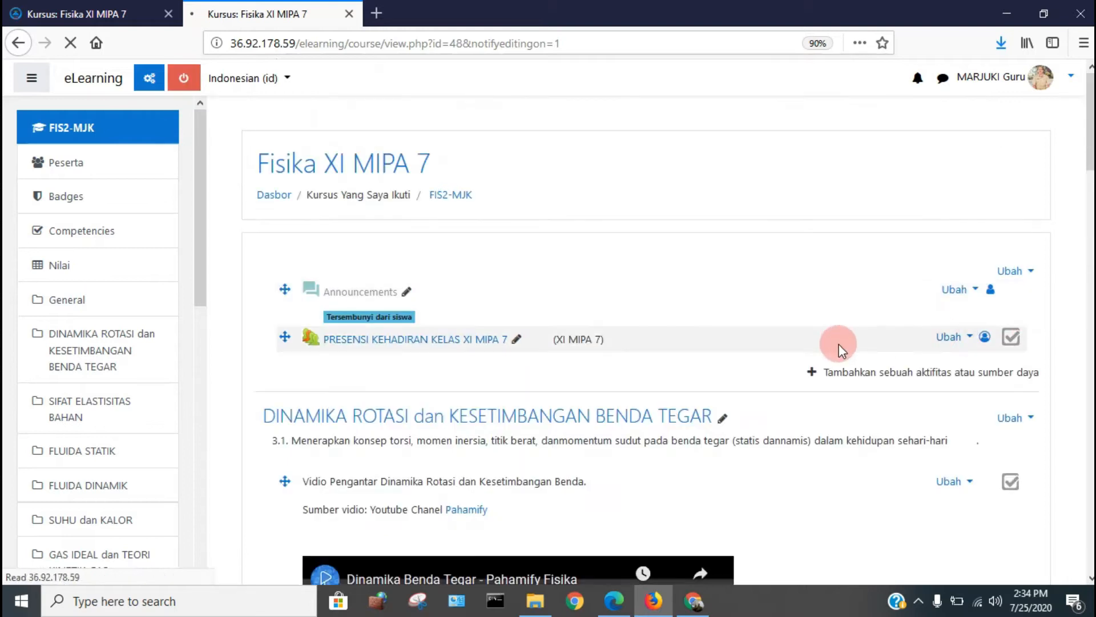
- Add a new Forum activity to the section DINAMIKA ROTASI dan KESETIMBANGAN BENDA TEGAR
{"action": "scroll", "coordinate": [838, 344], "scroll_direction": "down", "scroll_amount": 5}
{"action": "scroll", "coordinate": [838, 343], "scroll_direction": "down", "scroll_amount": 10}
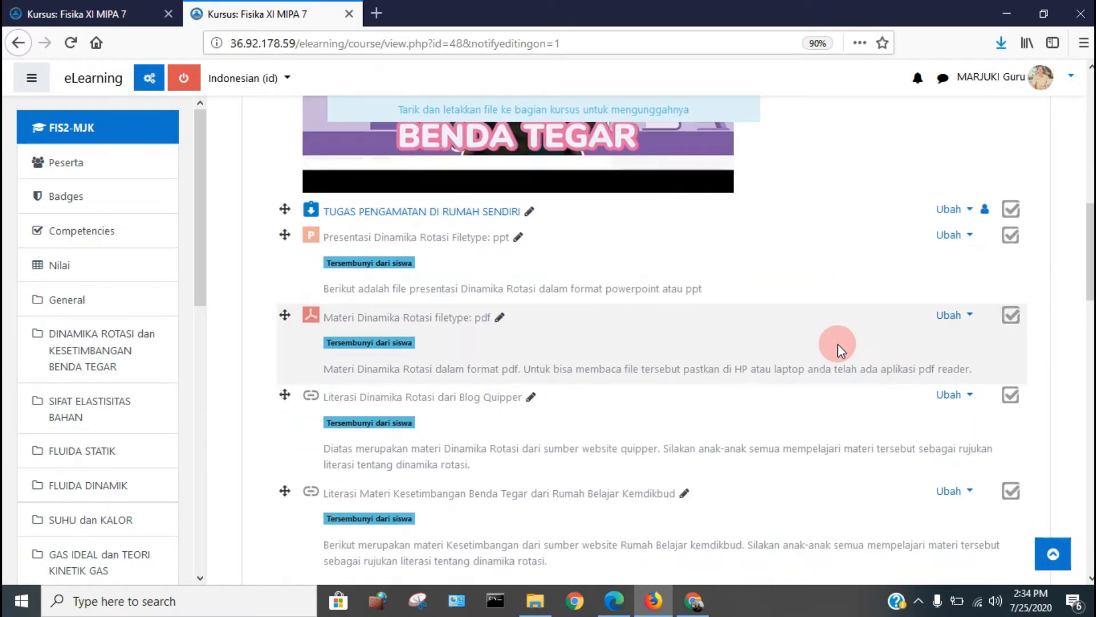
{"action": "scroll", "coordinate": [851, 348], "scroll_direction": "down", "scroll_amount": 3}
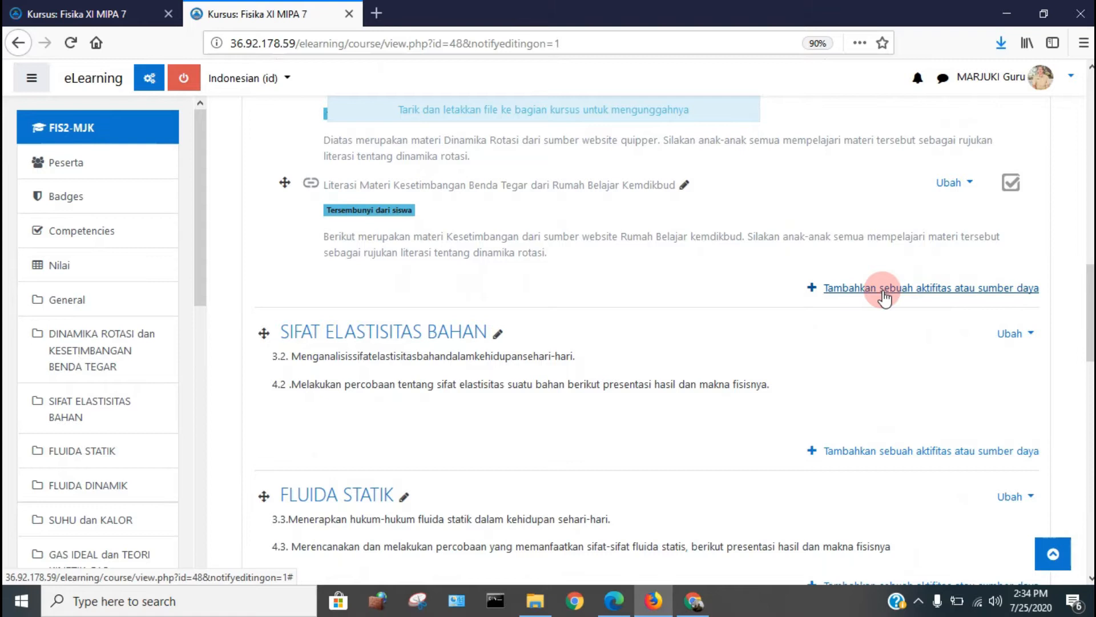
{"action": "left_click", "coordinate": [882, 290]}
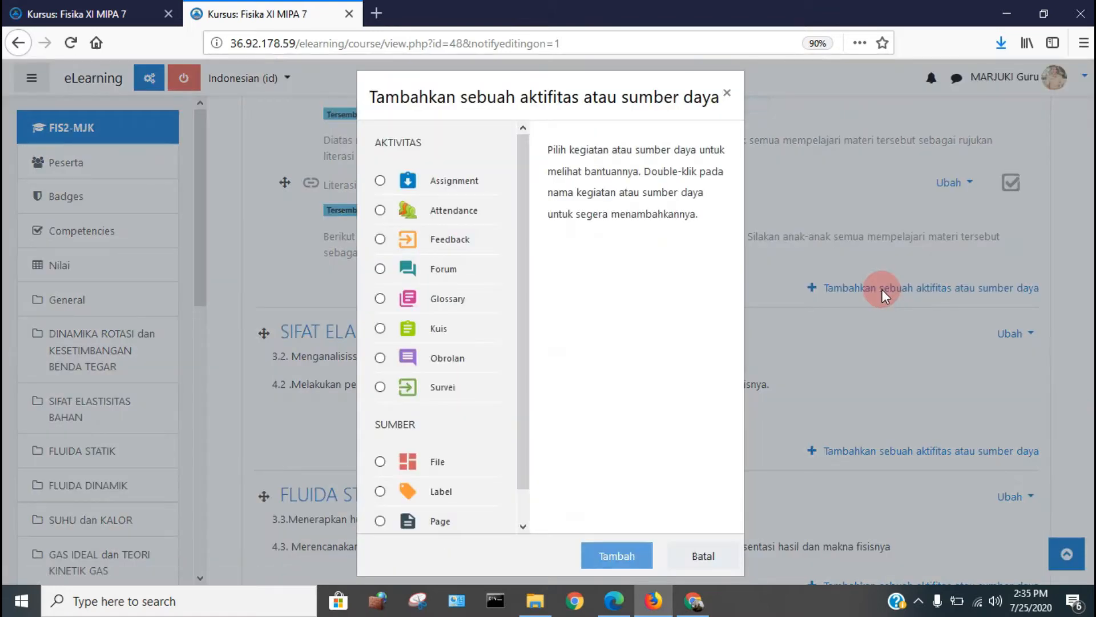
{"action": "left_click", "coordinate": [380, 269]}
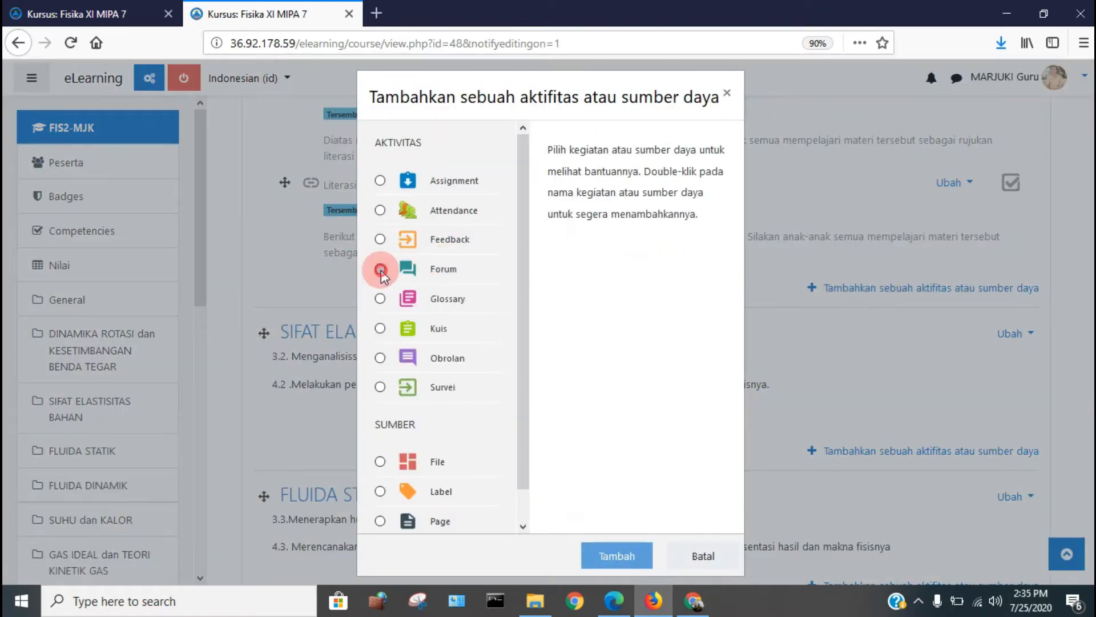
{"action": "left_click", "coordinate": [615, 564]}
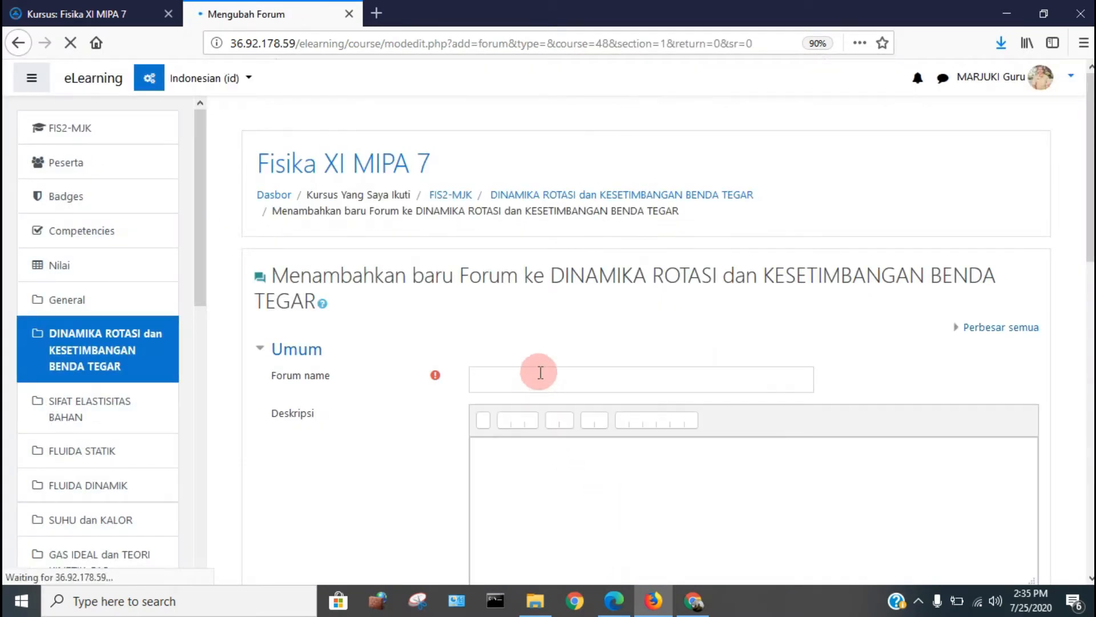
- Name the forum "FORUM DISKUSI TENTANG KESETIMBAHANGAN dan TITIK BERAT"
{"action": "left_click", "coordinate": [539, 375]}
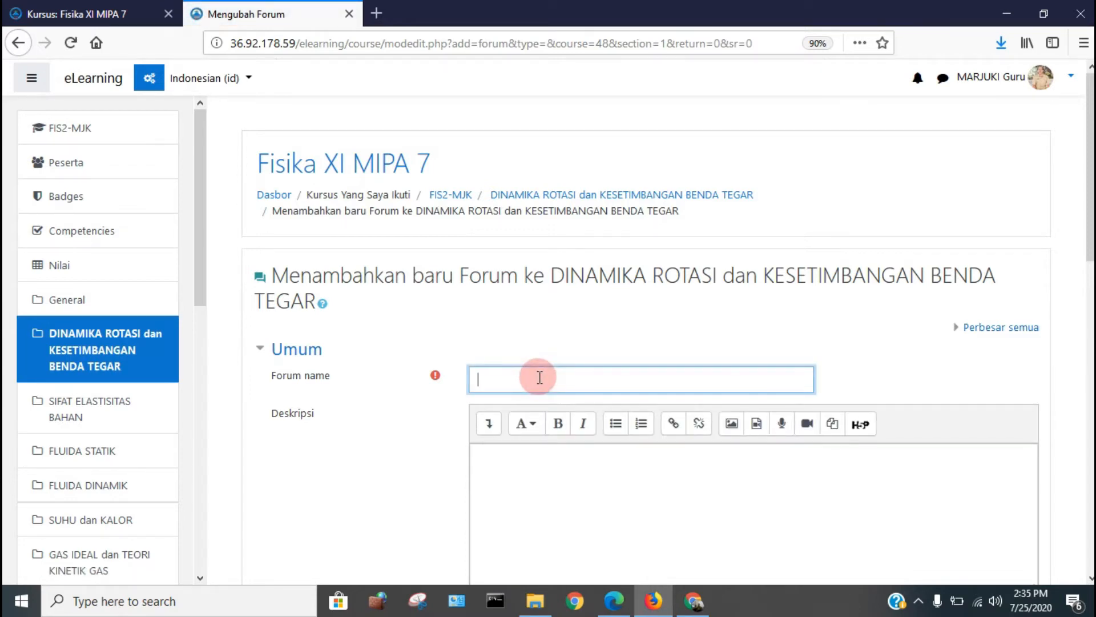
{"action": "type", "text": "Forum Diskusi"}
{"action": "left_click_drag", "start_coordinate": [564, 379], "coordinate": [420, 362]}
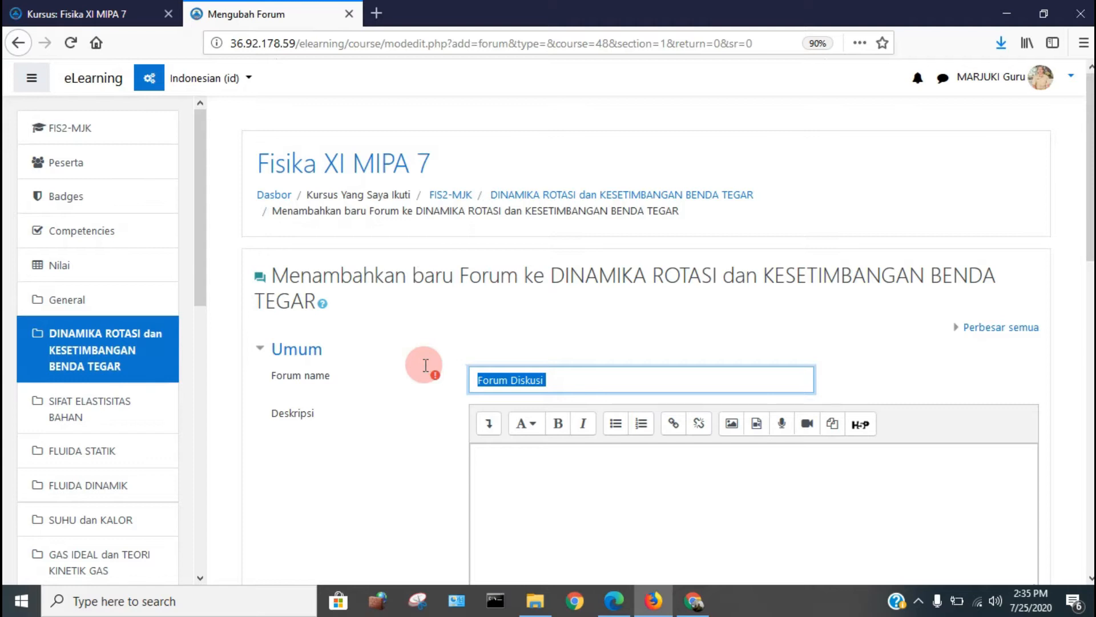
{"action": "type", "text": "FOR"}
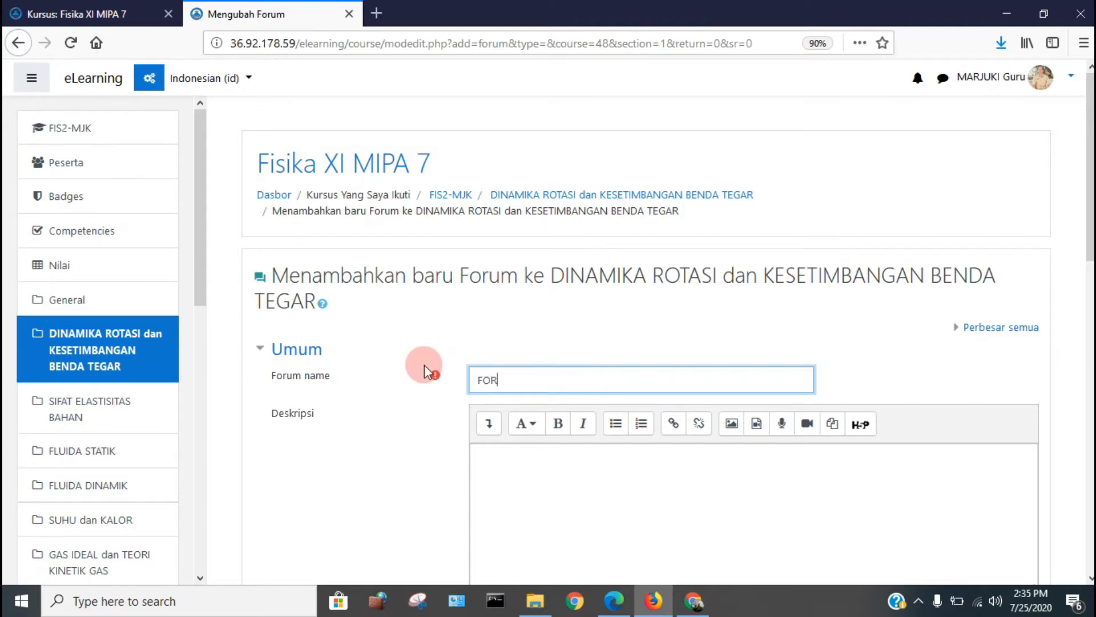
{"action": "type", "text": "UM DISKUSI TENTANG KESETIMBAHA"}
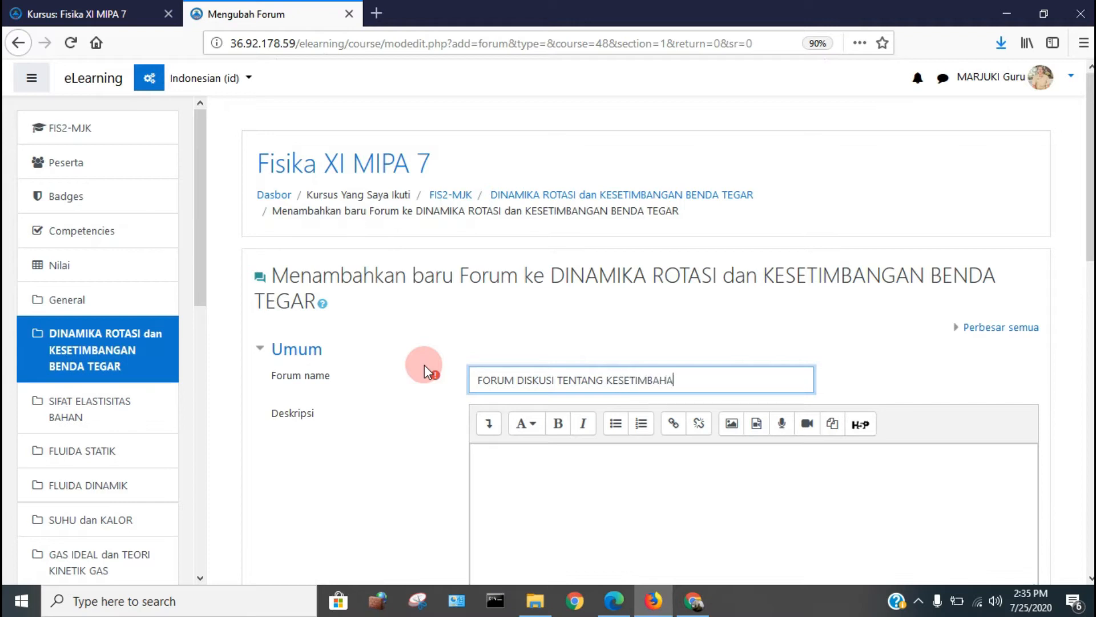
{"action": "type", "text": "NGAN dan TITIK BERA"}
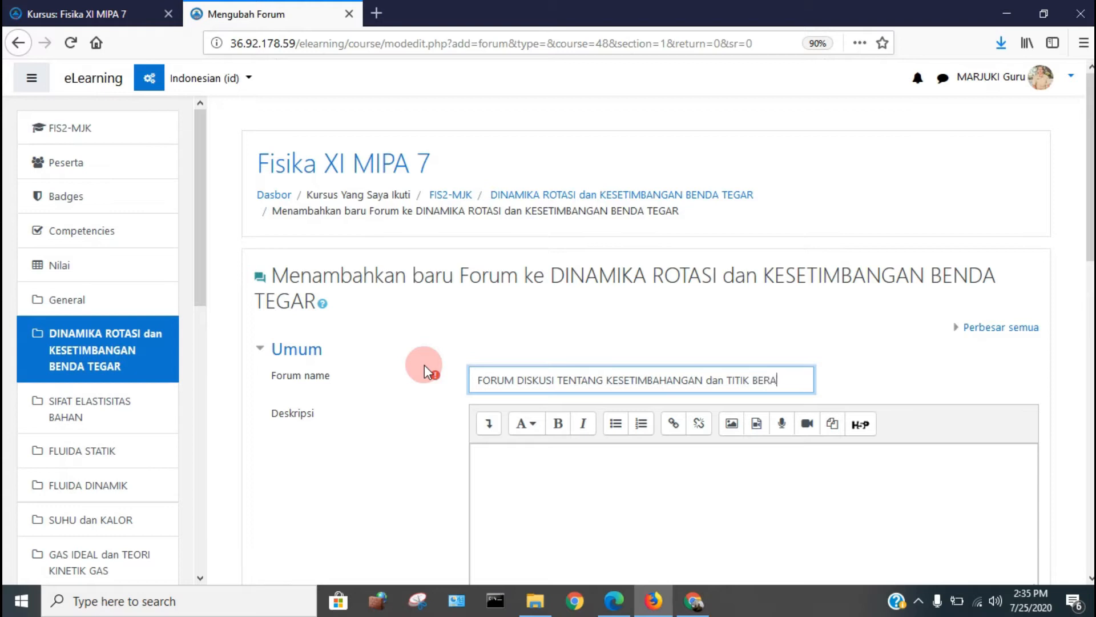
{"action": "type", "text": "T"}
- Enter "Silakan tonton vidio berikut sebagai bahan diskusi" as the forum's description
{"action": "left_click", "coordinate": [507, 450]}
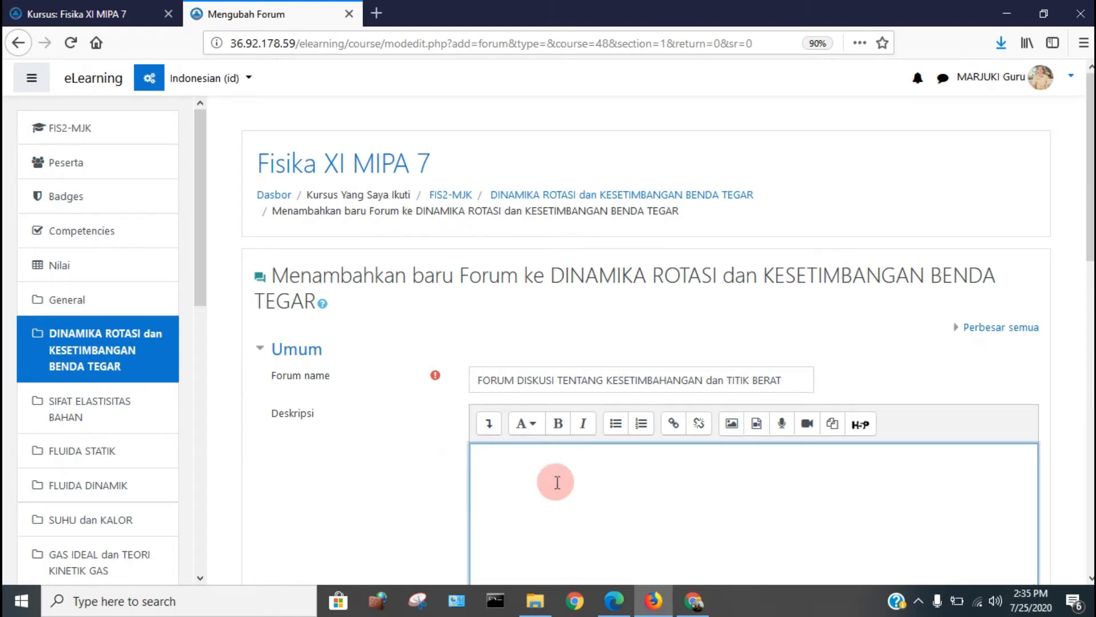
{"action": "left_click", "coordinate": [696, 609]}
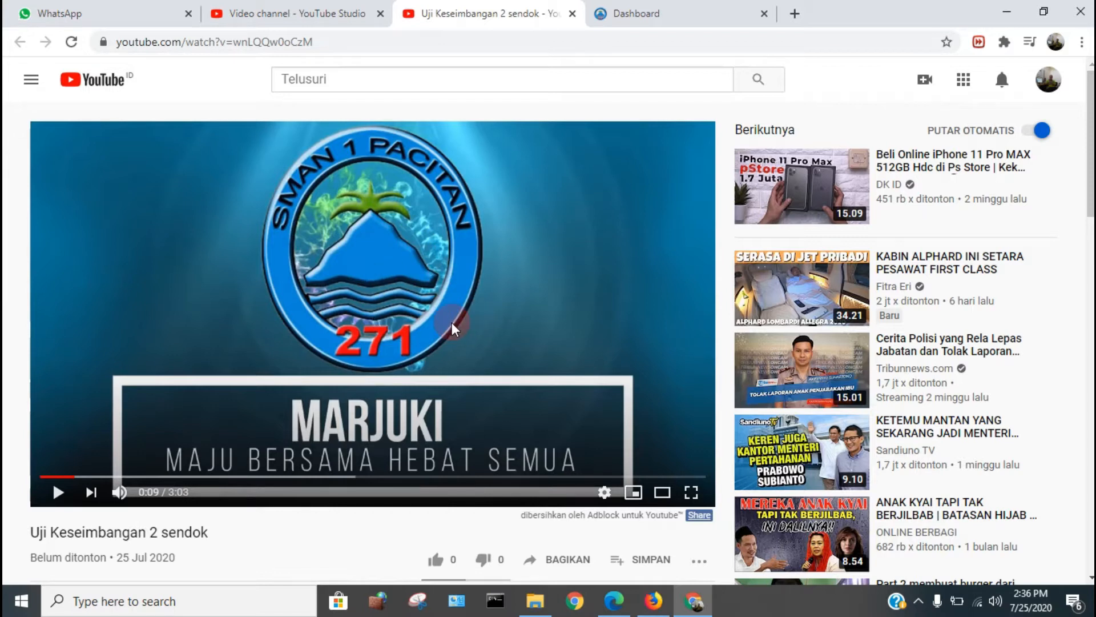
{"action": "left_click", "coordinate": [653, 600]}
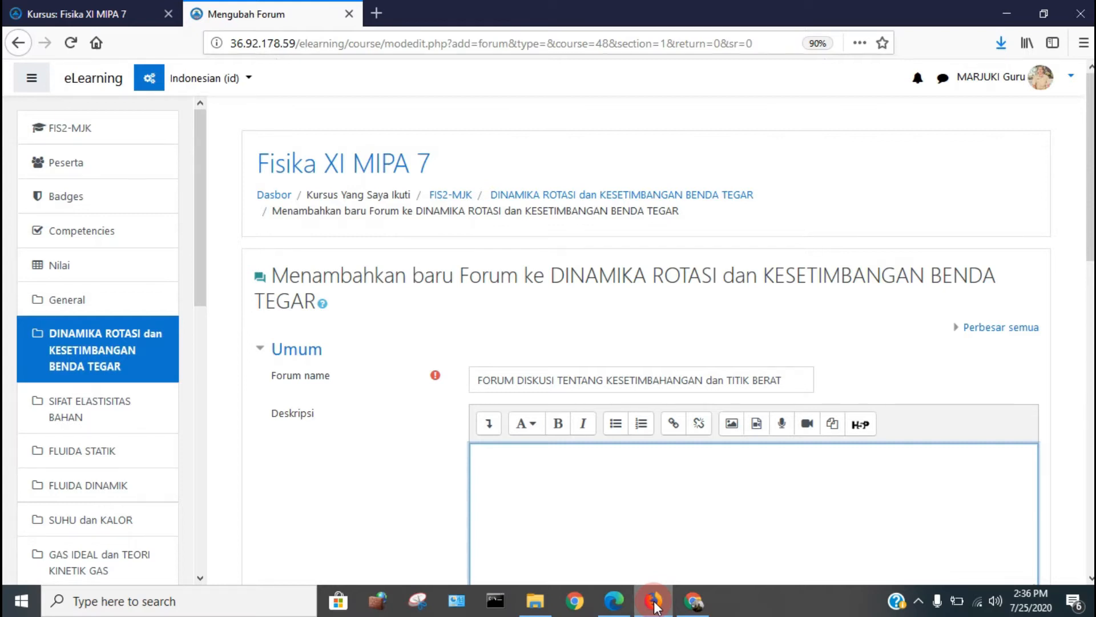
{"action": "key", "text": "BackSpace"}
{"action": "type", "text": "Silakan t"}
{"action": "key", "text": "BackSpace"}
{"action": "type", "text": "onton vidio"}
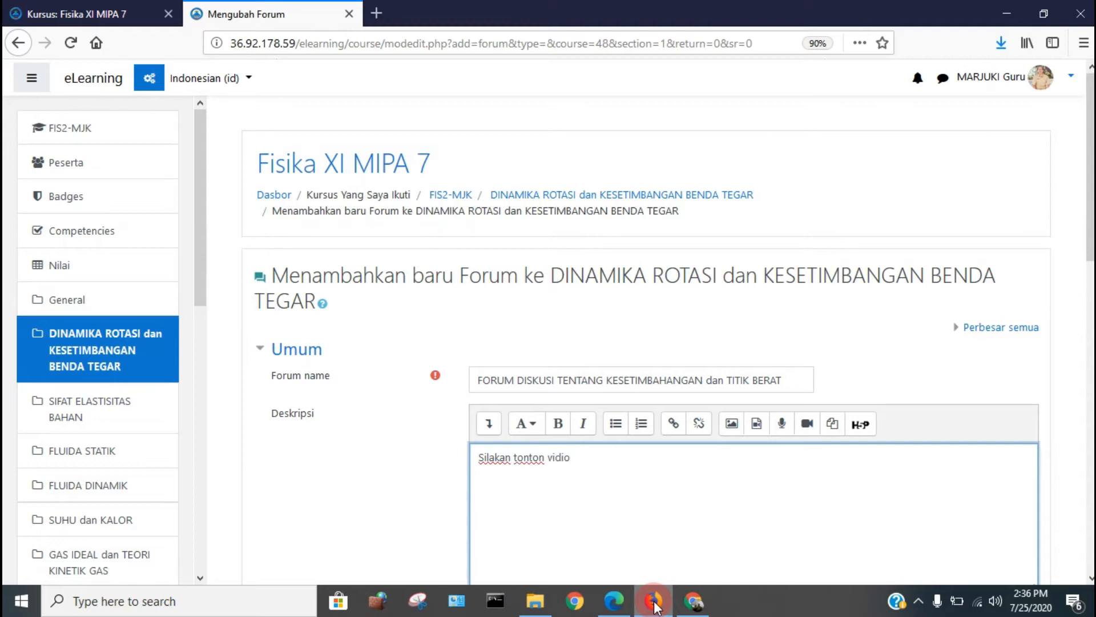
{"action": "type", "text": " berikut sebagai"}
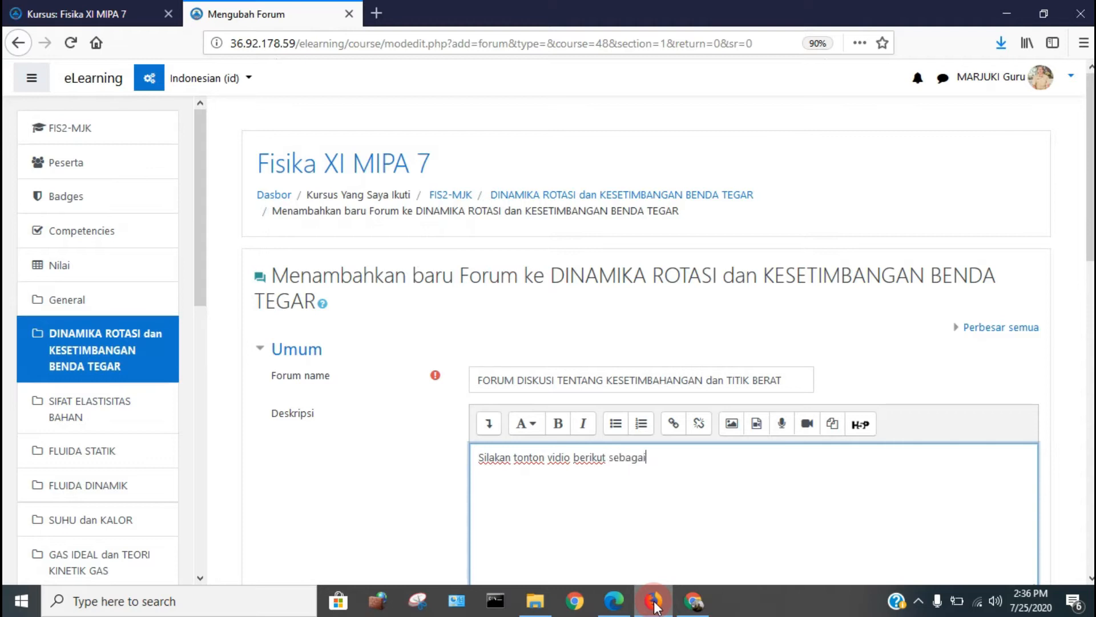
{"action": "type", "text": " bahan diskus"}
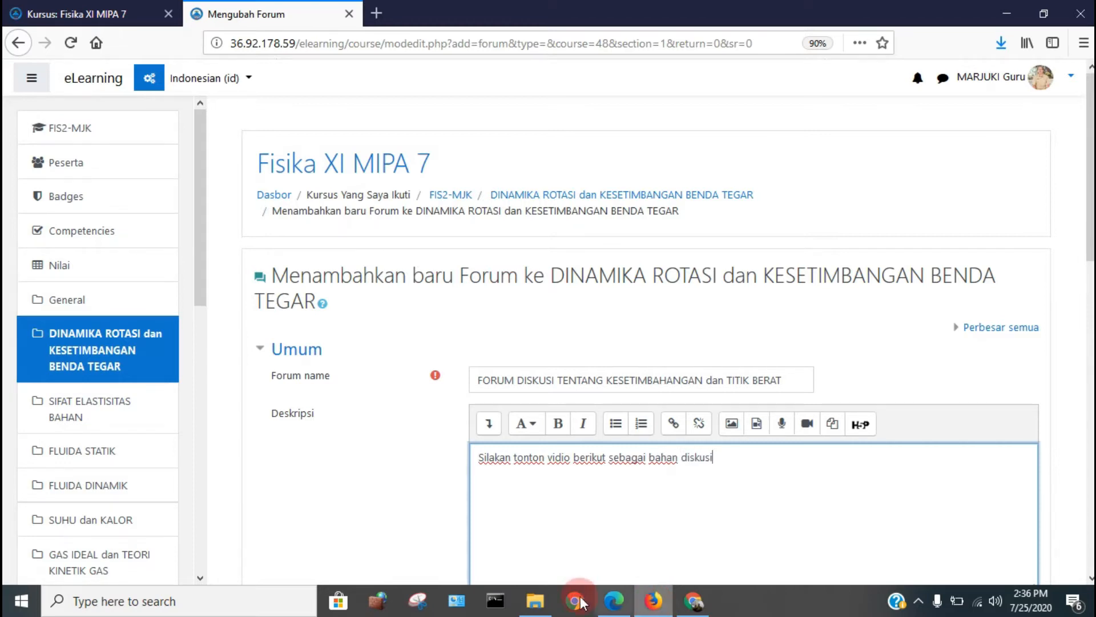
{"action": "type", "text": "i"}
- Insert "sampai tuntas agar tidak gagal faham sekaligus" before "sebagai" in the description, and end the sentence with a colon and a new line
{"action": "left_click", "coordinate": [610, 459]}
{"action": "type", "text": "sam"}
{"action": "type", "text": "pai tunta"}
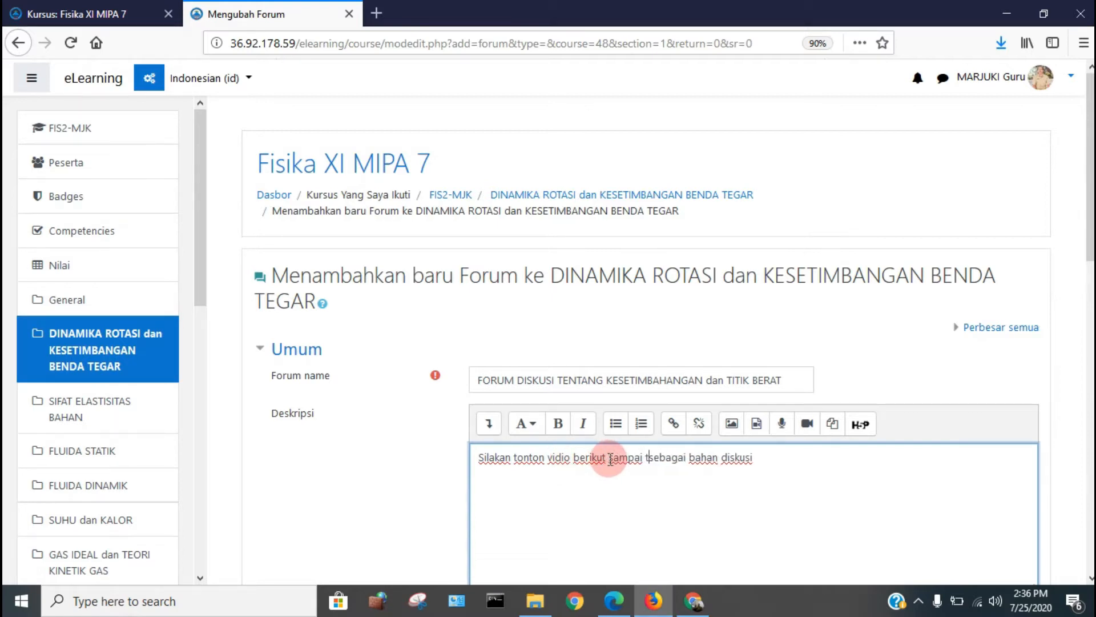
{"action": "type", "text": "s agar "}
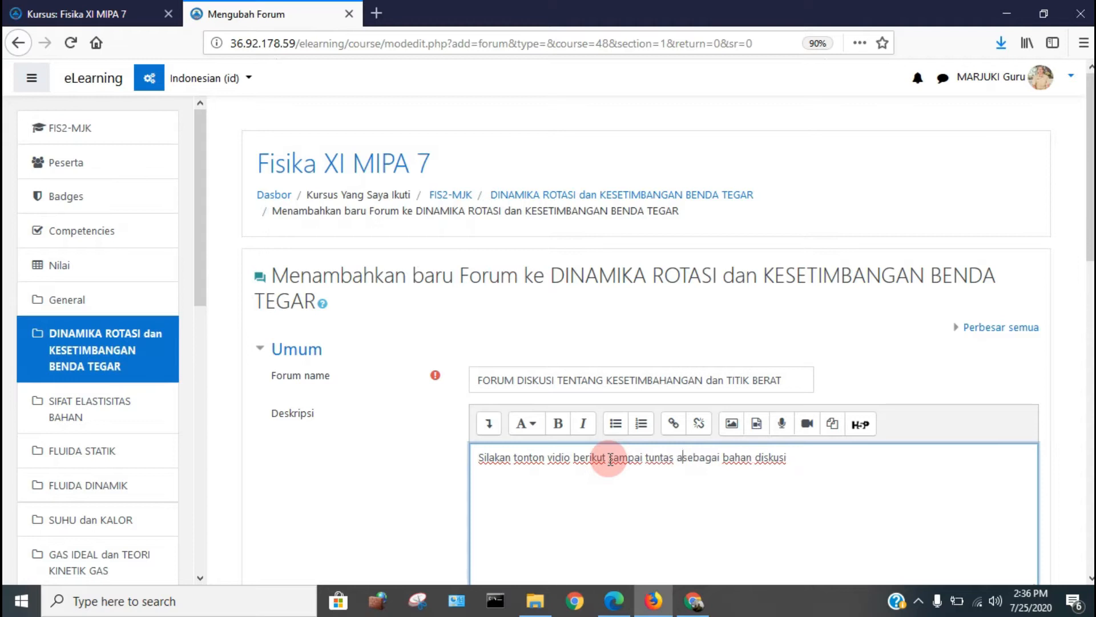
{"action": "type", "text": "tidak"}
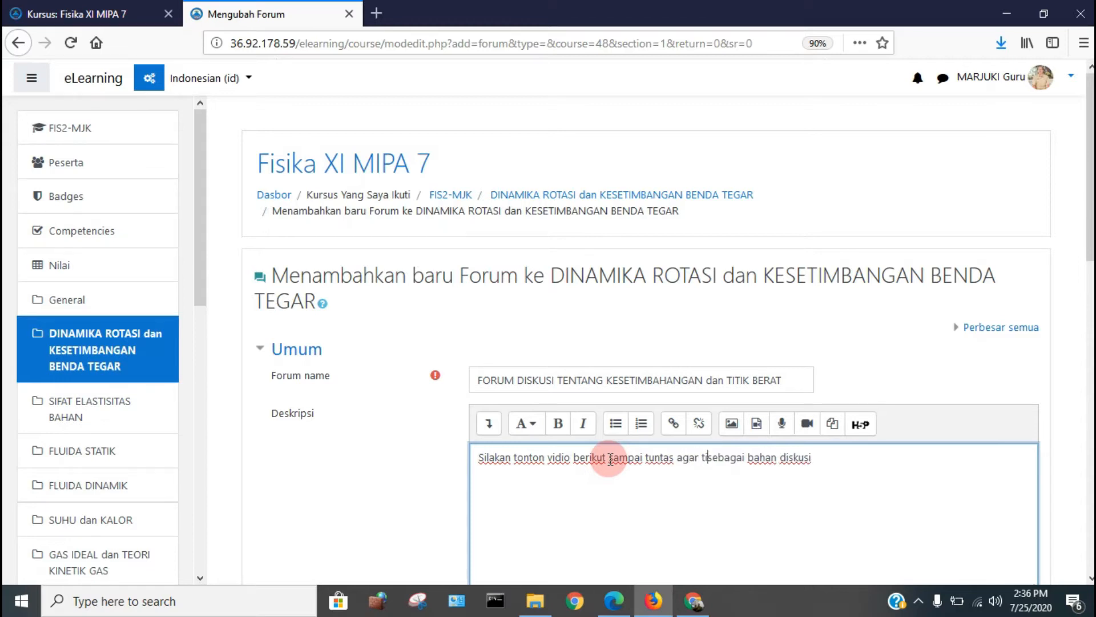
{"action": "type", "text": " gagal "}
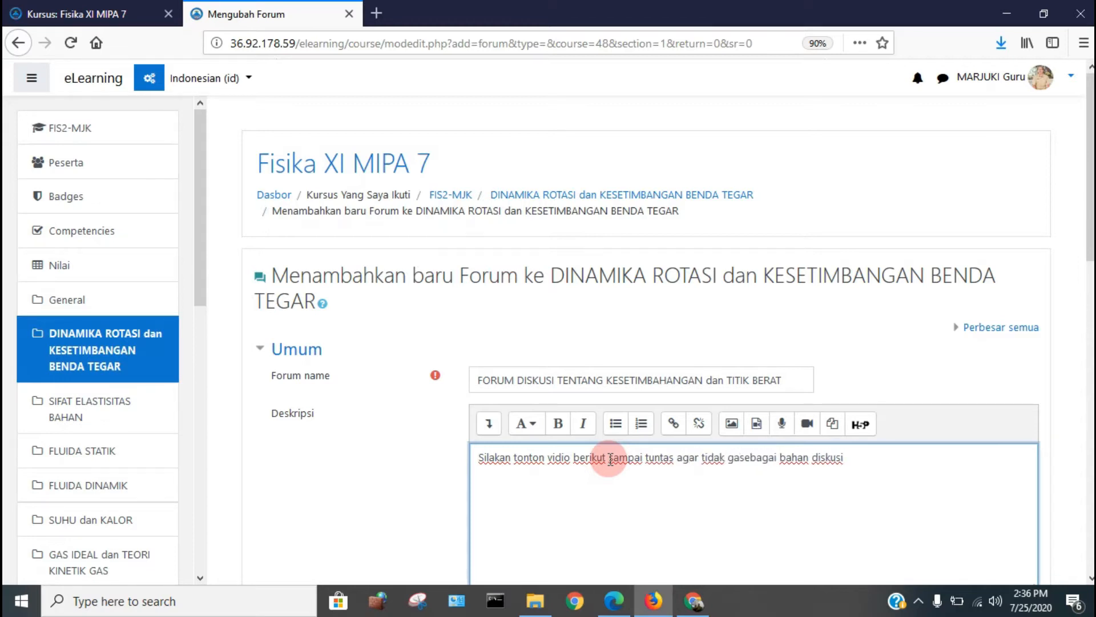
{"action": "type", "text": "faham "}
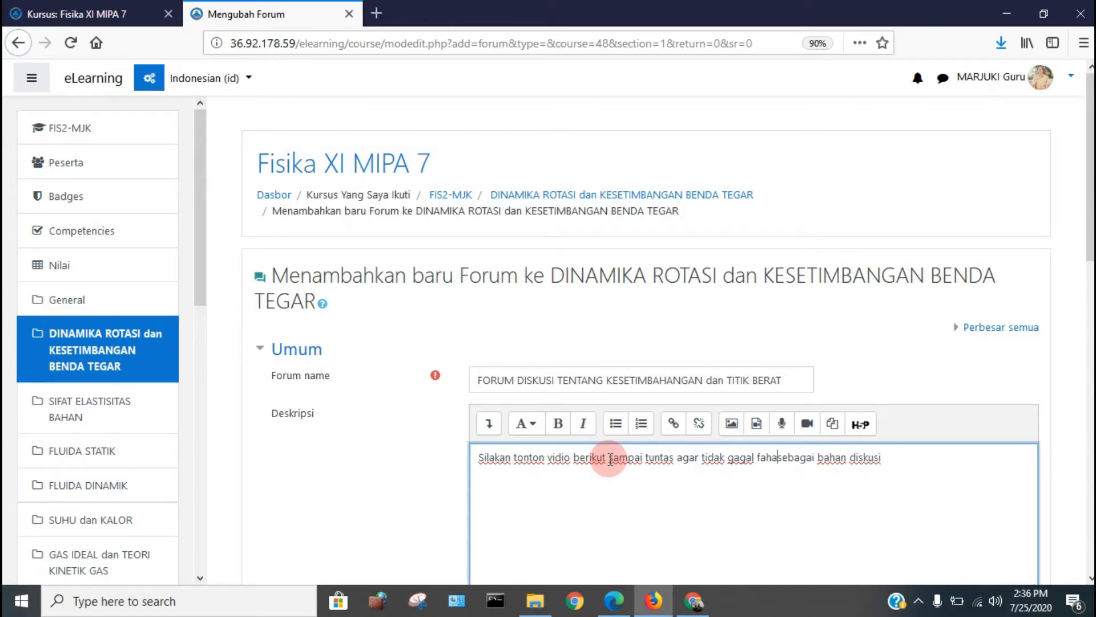
{"action": "type", "text": "sekaligus"}
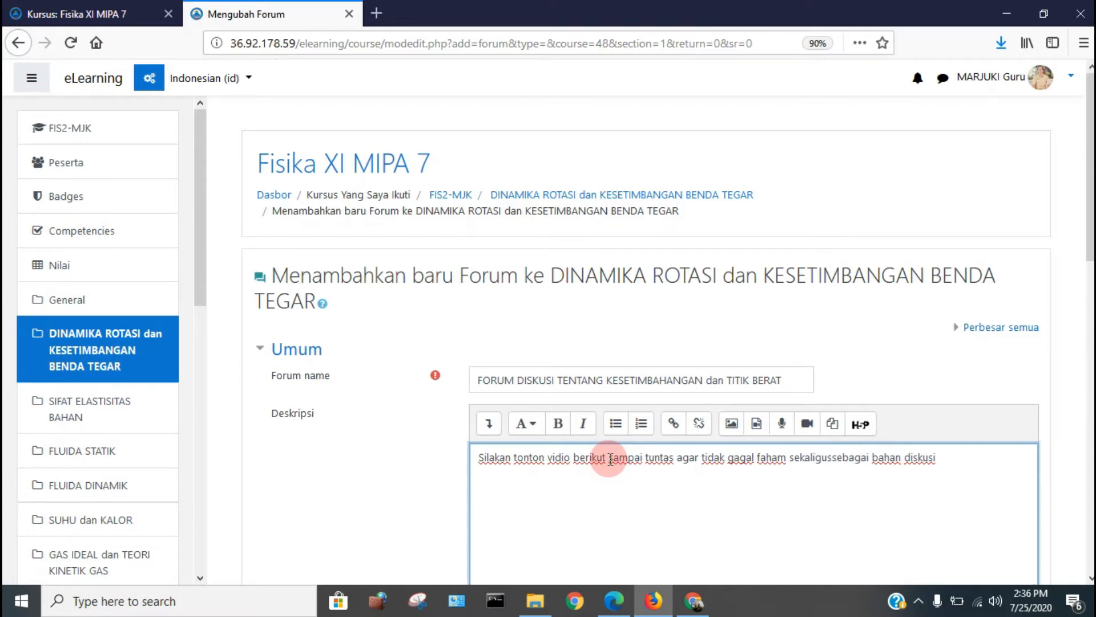
{"action": "left_click", "coordinate": [941, 458]}
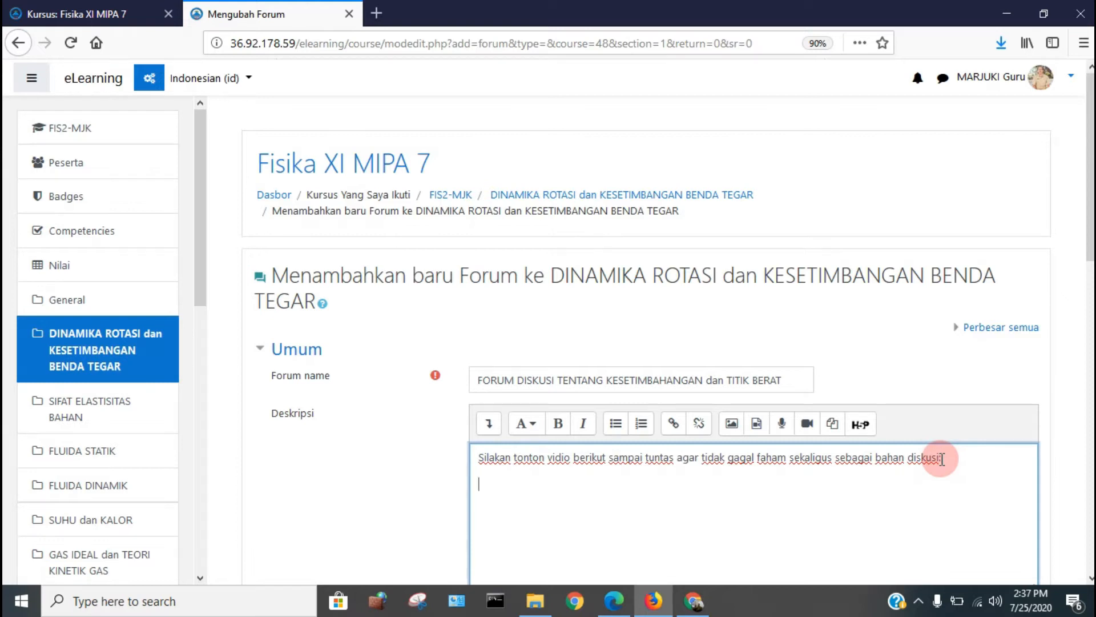
- Switch to the YouTube video "Uji Keseimbangan 2 sendok" in Chrome and copy its embed code
{"action": "left_click", "coordinate": [705, 605]}
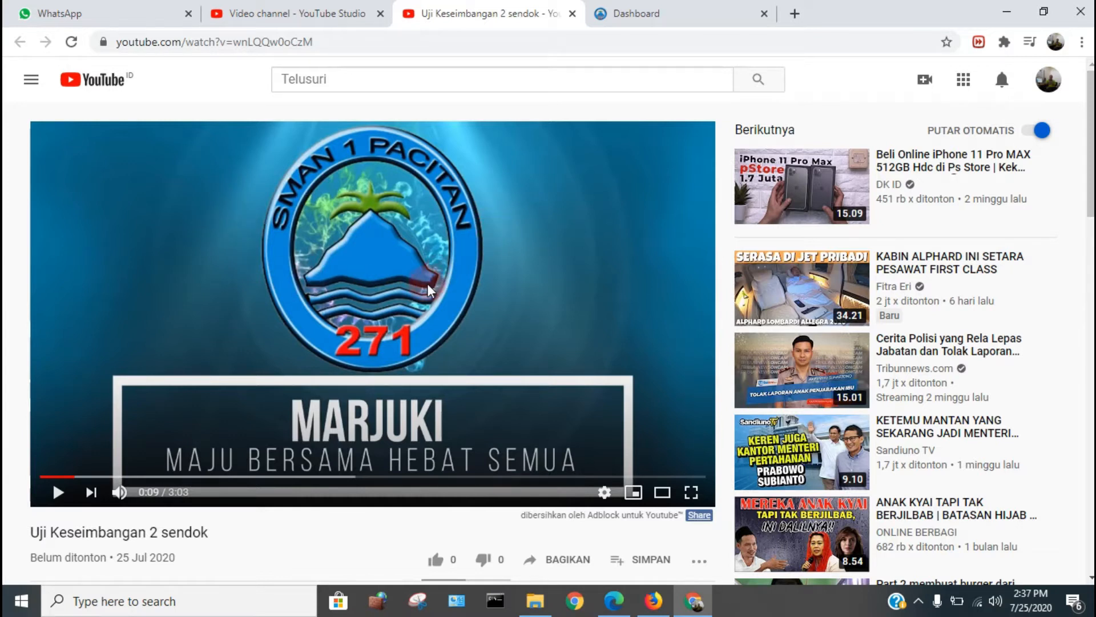
{"action": "right_click", "coordinate": [224, 209]}
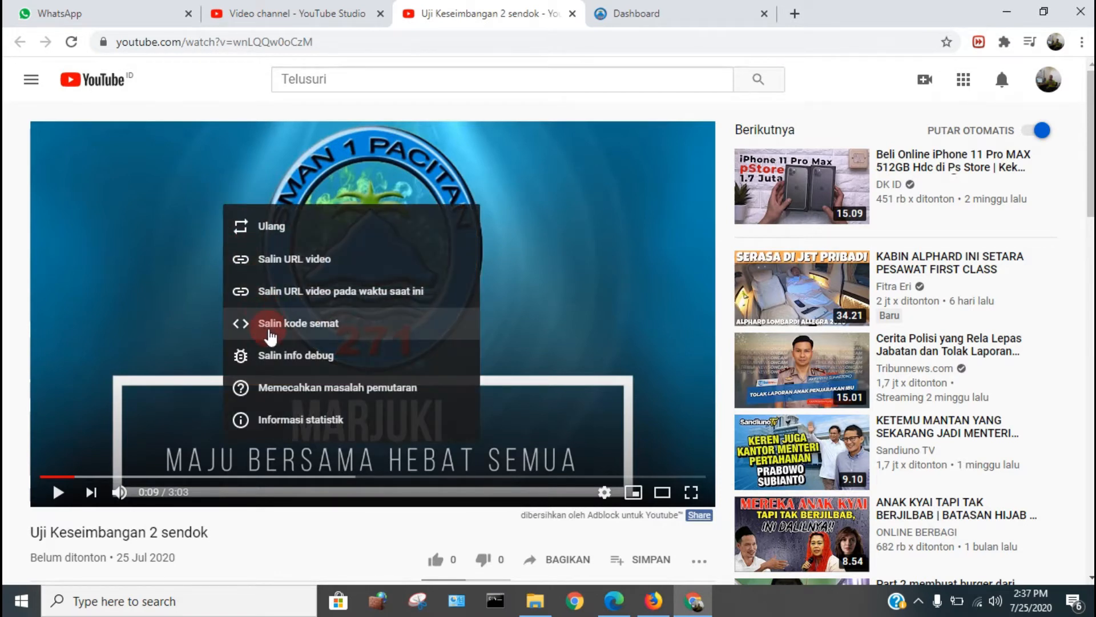
{"action": "left_click", "coordinate": [272, 324]}
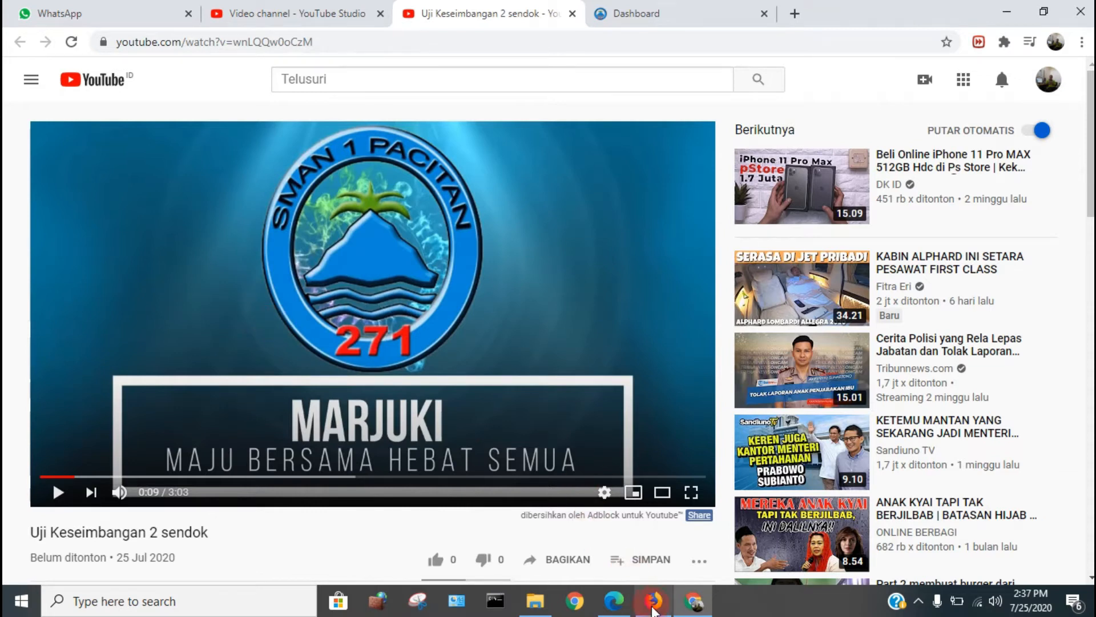
- Switch back to the Moodle forum form in Firefox and paste the video's iframe embed code below the first paragraph in the description's HTML source
{"action": "left_click", "coordinate": [653, 600]}
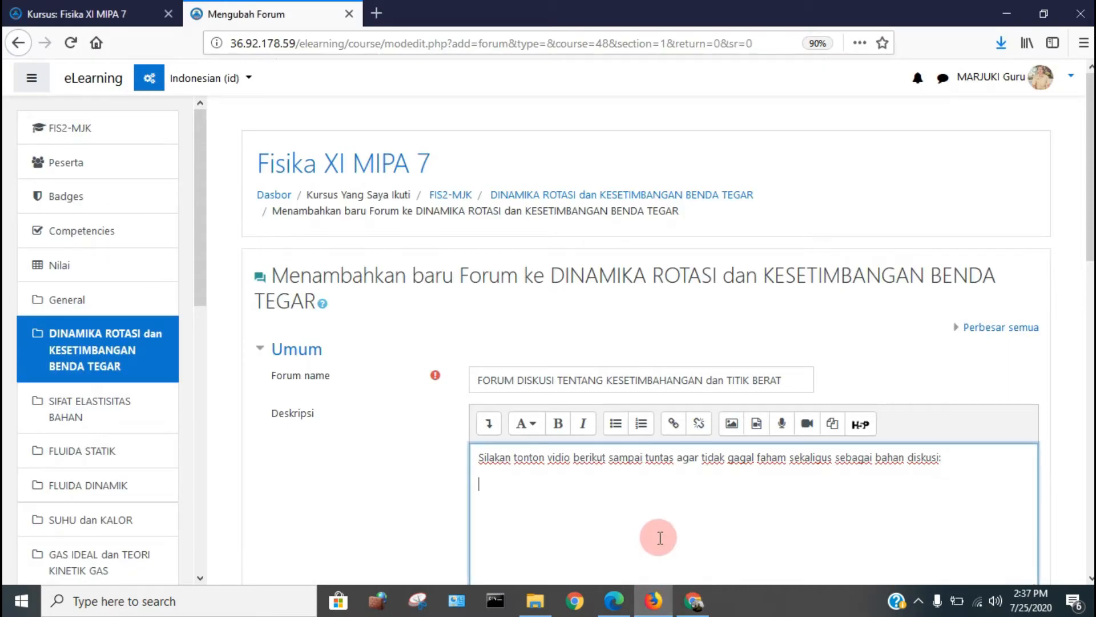
{"action": "left_click", "coordinate": [489, 426]}
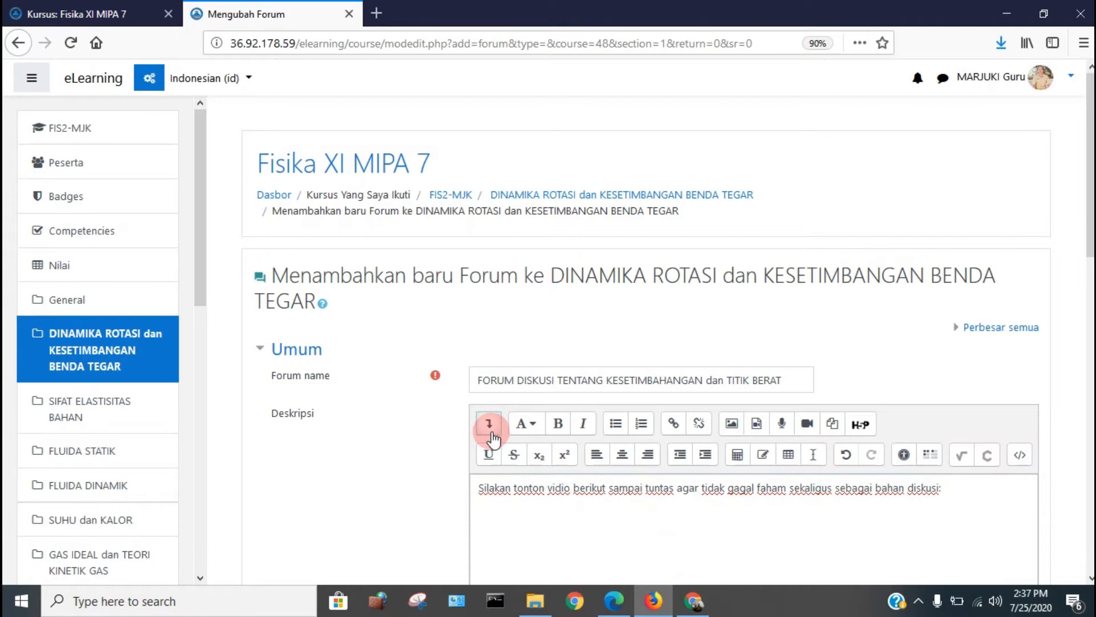
{"action": "left_click", "coordinate": [1022, 457]}
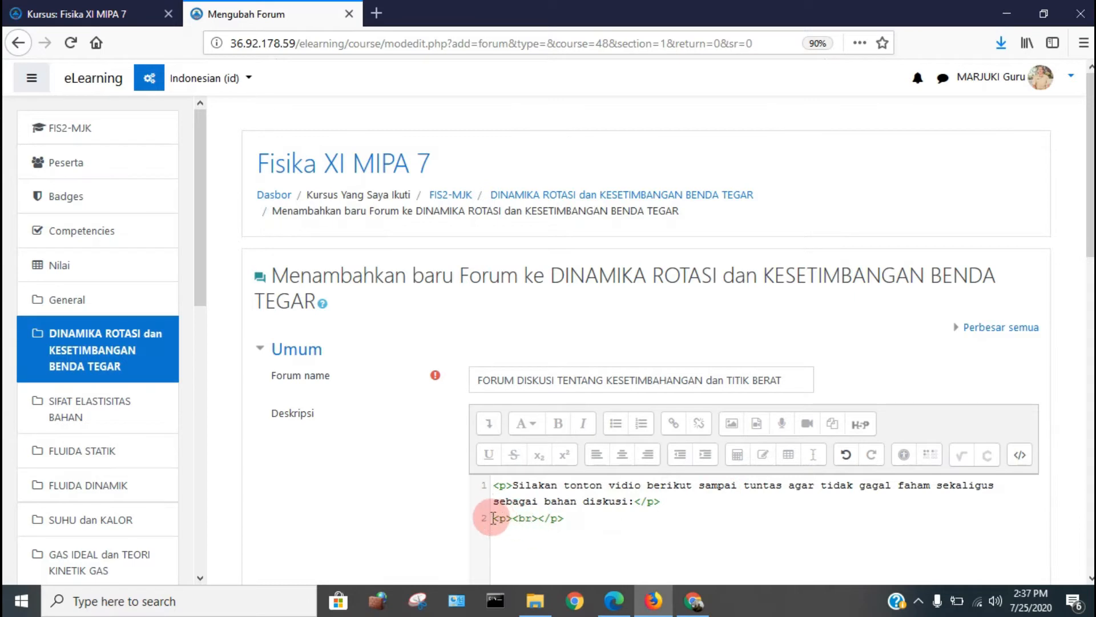
{"action": "left_click", "coordinate": [671, 501]}
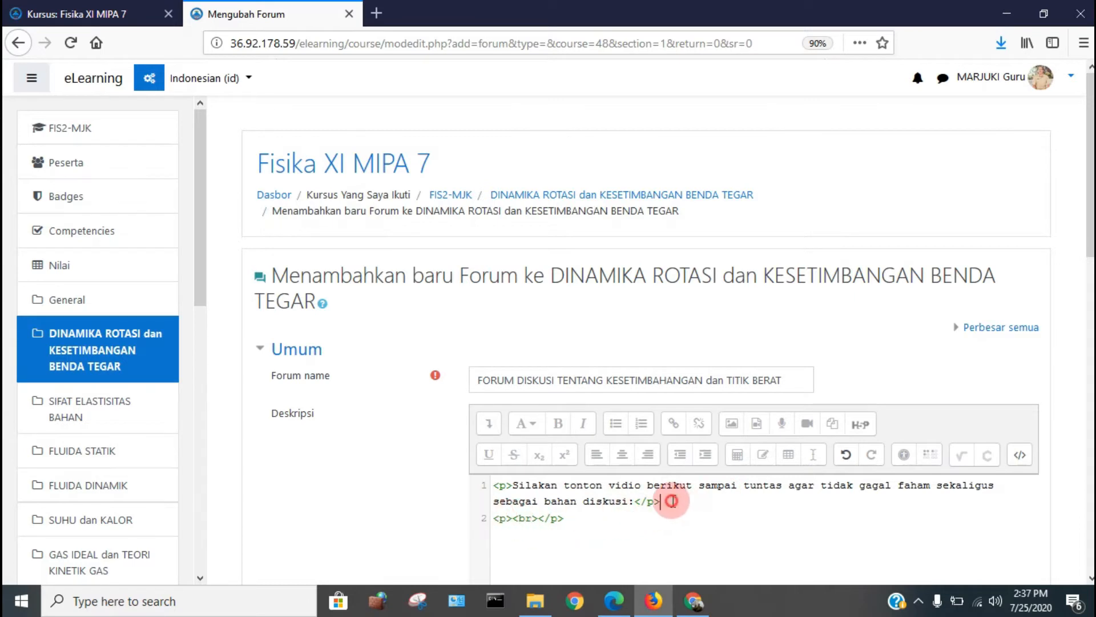
{"action": "key", "text": "Return"}
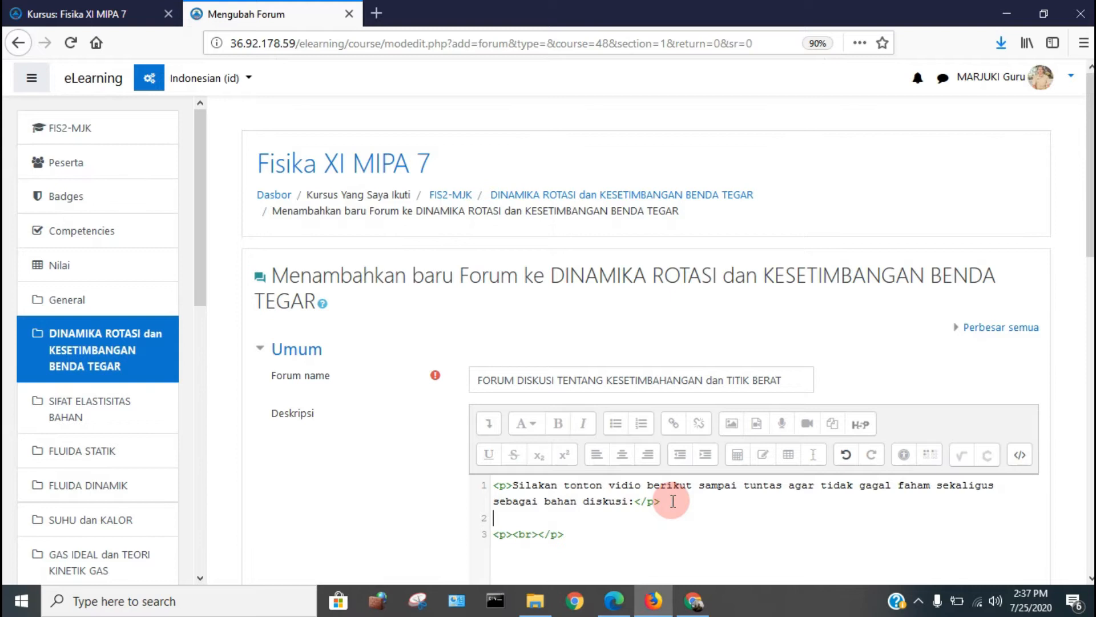
{"action": "type", "text": "<iframe width=\"853\" height=\"480\" src=\"https://www.youtube.com/embed/wnLQQw0oCzM\" frameborder=\"0\" allow=\"accelerometer; autoplay; encrypted-media; gyroscope; picture-in-picture\" allowfullscreen></iframe>"}
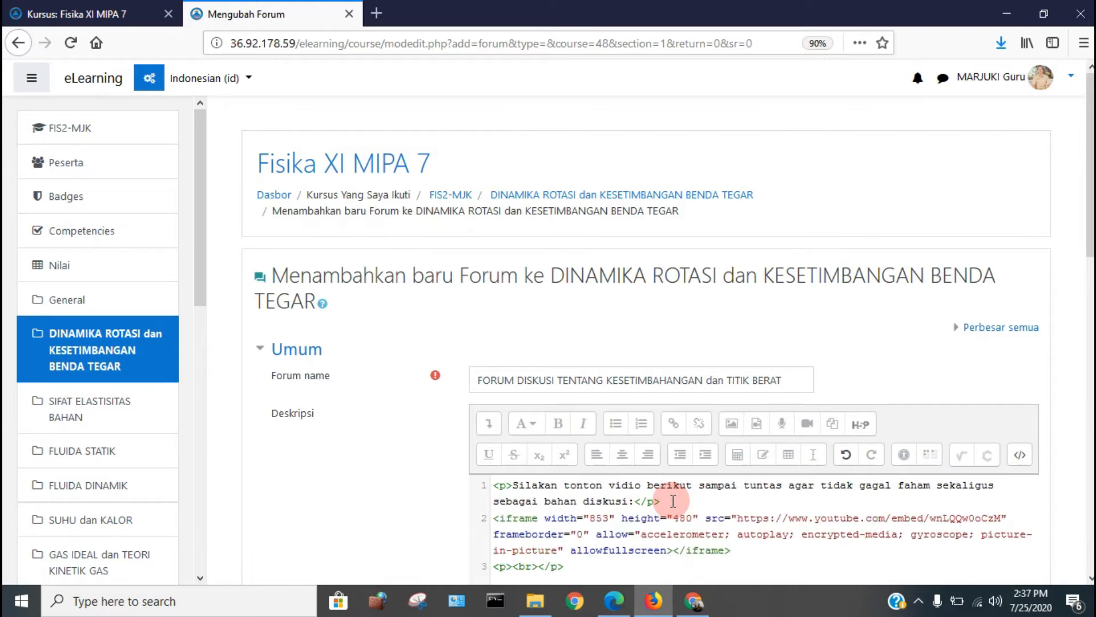
- Set the embedded video's iframe width to 100% in the description's HTML code
{"action": "left_click", "coordinate": [586, 517]}
{"action": "left_click_drag", "start_coordinate": [586, 518], "coordinate": [615, 520]}
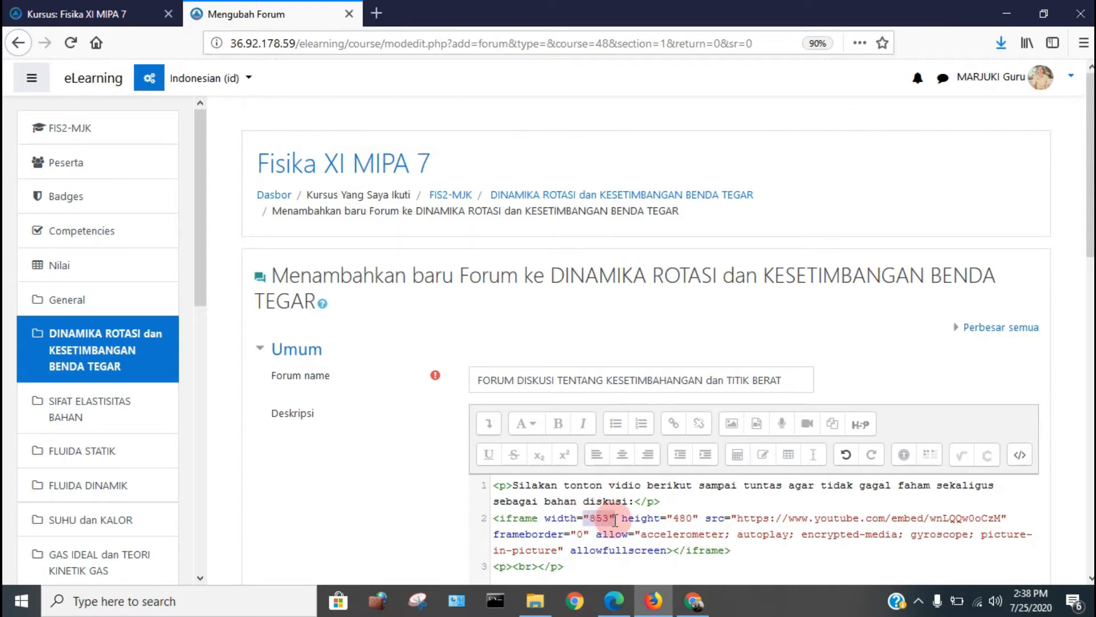
{"action": "type", "text": "100"}
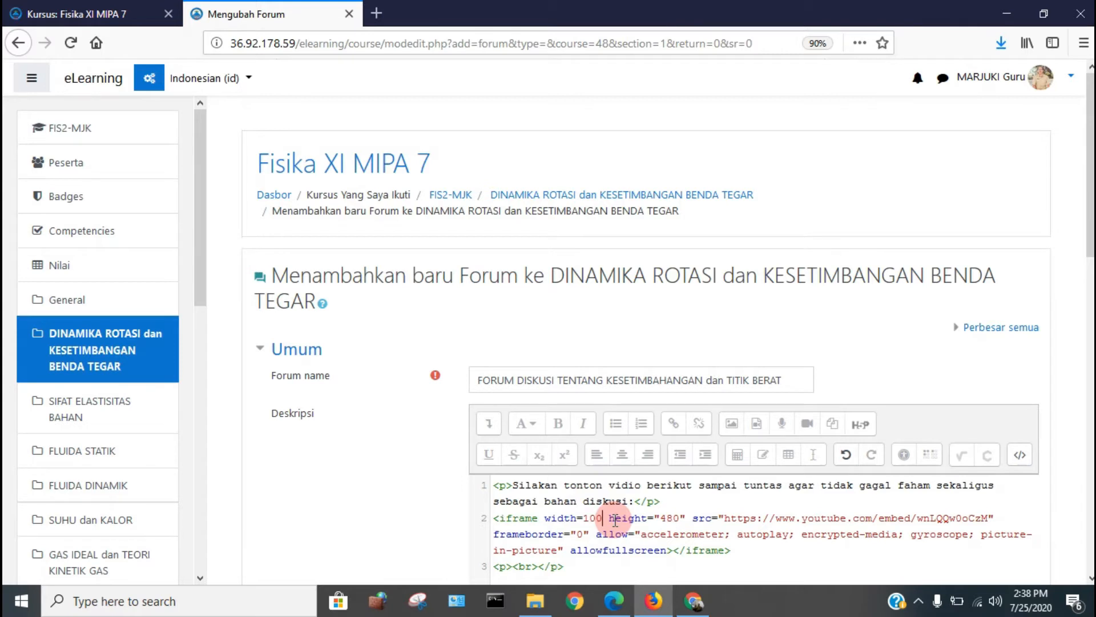
{"action": "type", "text": "%"}
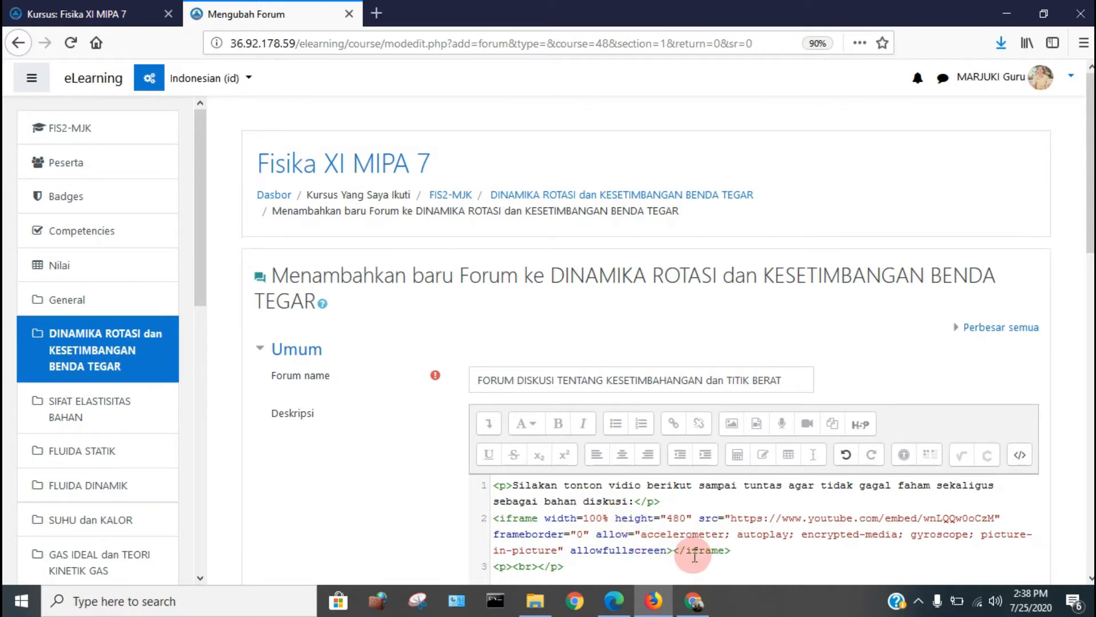
{"action": "scroll", "coordinate": [793, 536], "scroll_direction": "down", "scroll_amount": 3}
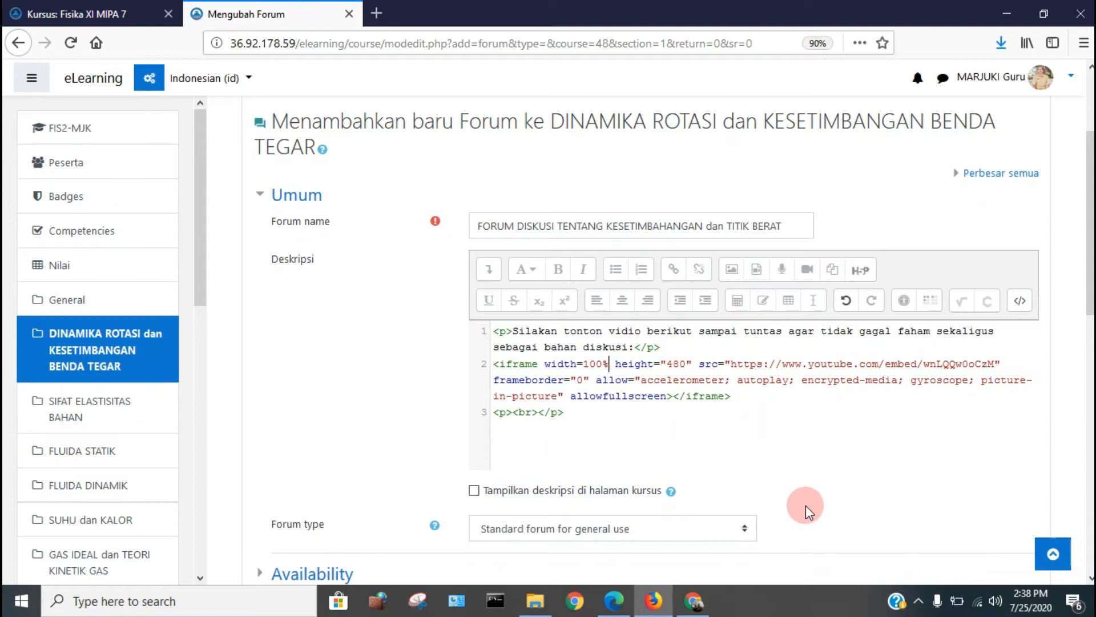
{"action": "left_click", "coordinate": [597, 410]}
- Enable both the due date and the cut-off date in the forum's availability settings
{"action": "scroll", "coordinate": [721, 415], "scroll_direction": "down", "scroll_amount": 5}
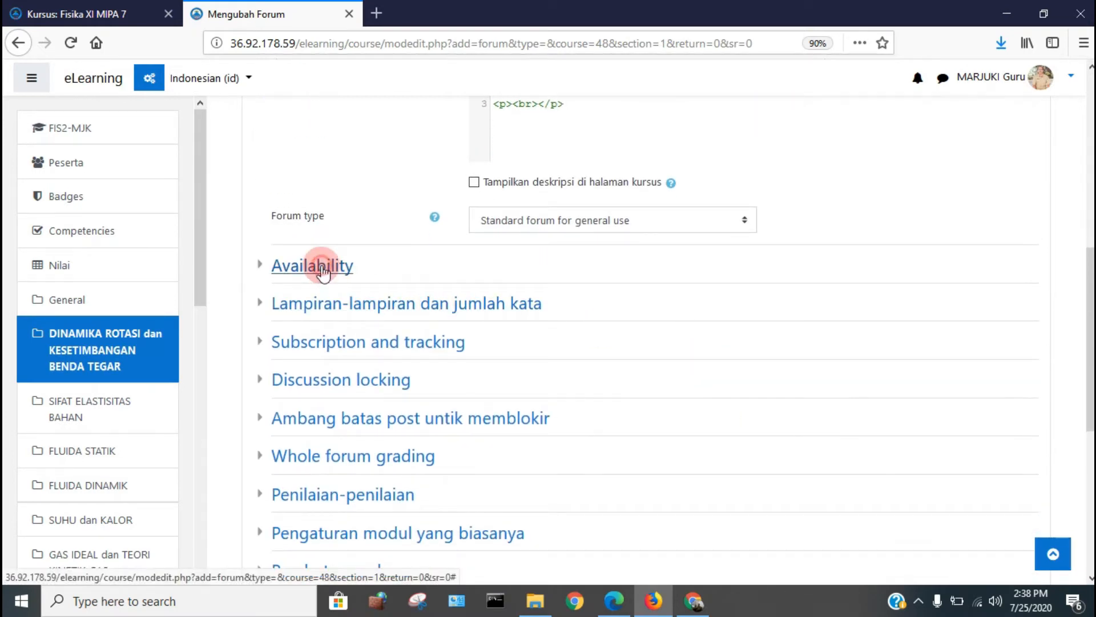
{"action": "left_click", "coordinate": [313, 266]}
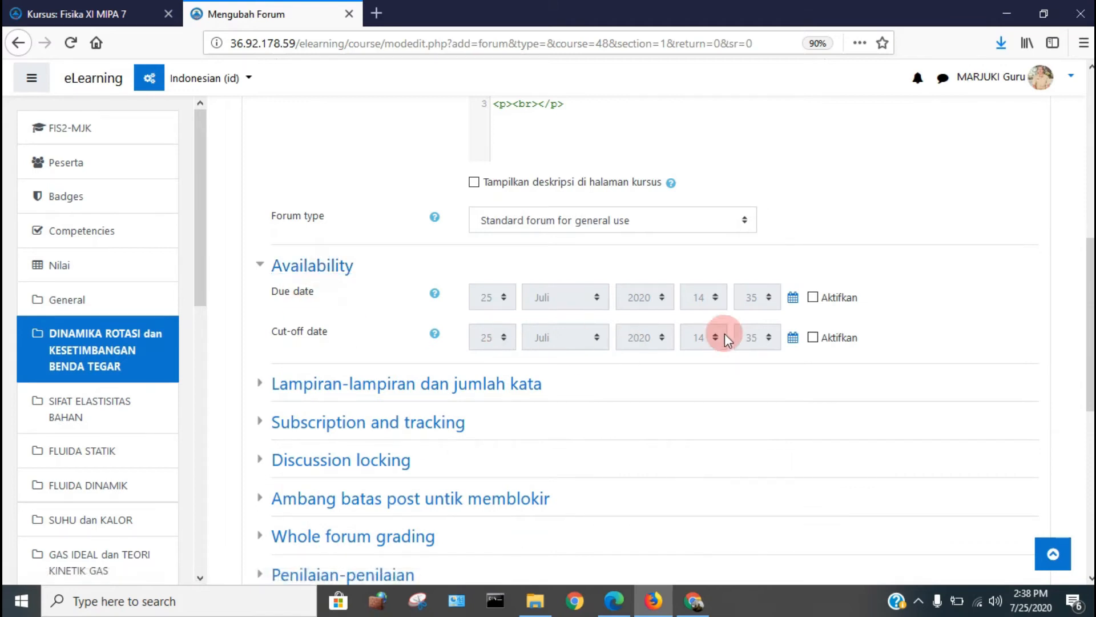
{"action": "left_click", "coordinate": [812, 297]}
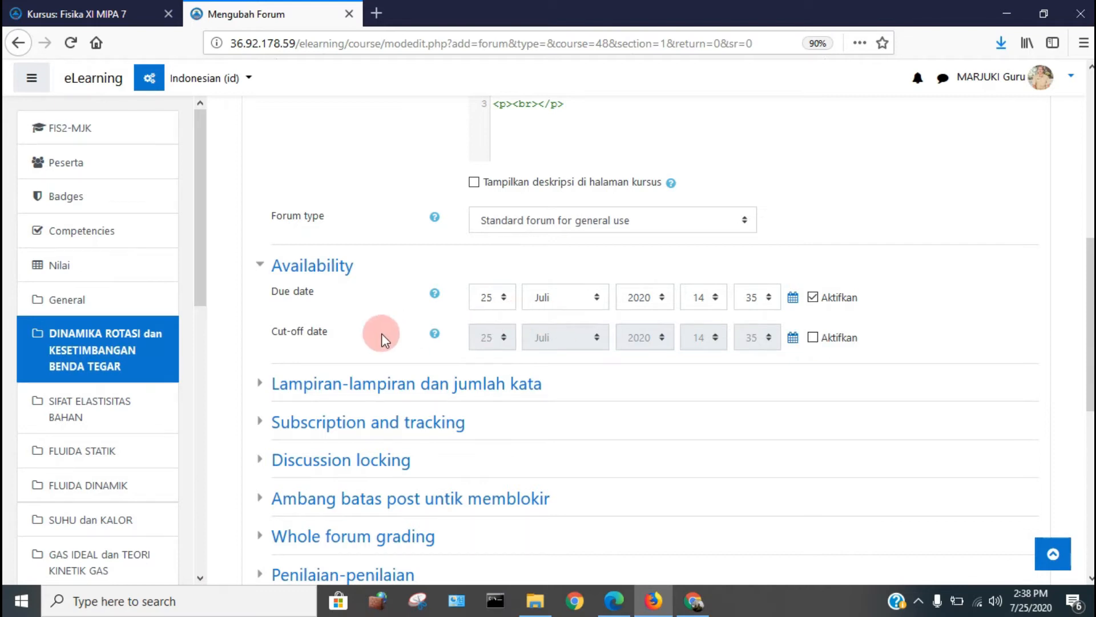
{"action": "left_click", "coordinate": [813, 337]}
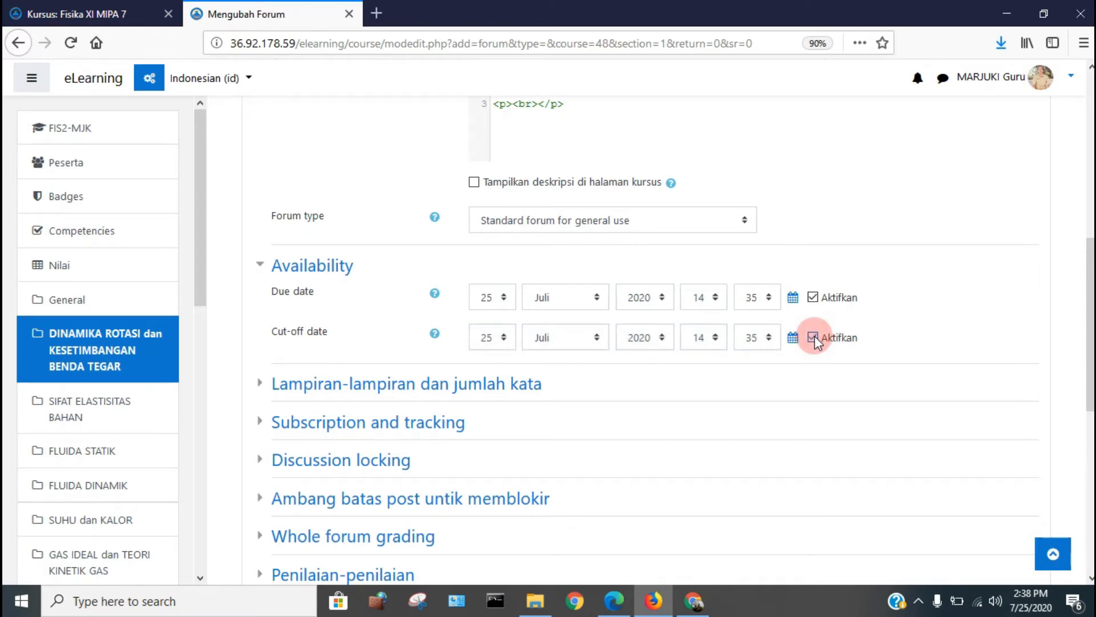
- Set the forum's cut-off date to day 30 and its hour to 20
{"action": "left_click", "coordinate": [506, 337]}
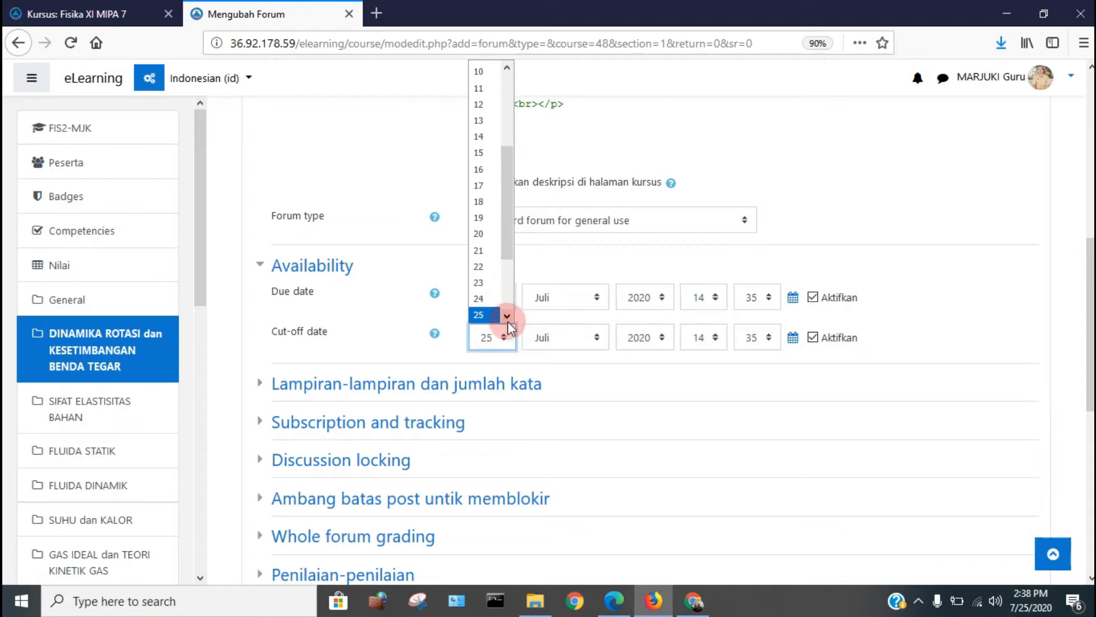
{"action": "scroll", "coordinate": [507, 318], "scroll_direction": "down", "scroll_amount": 3}
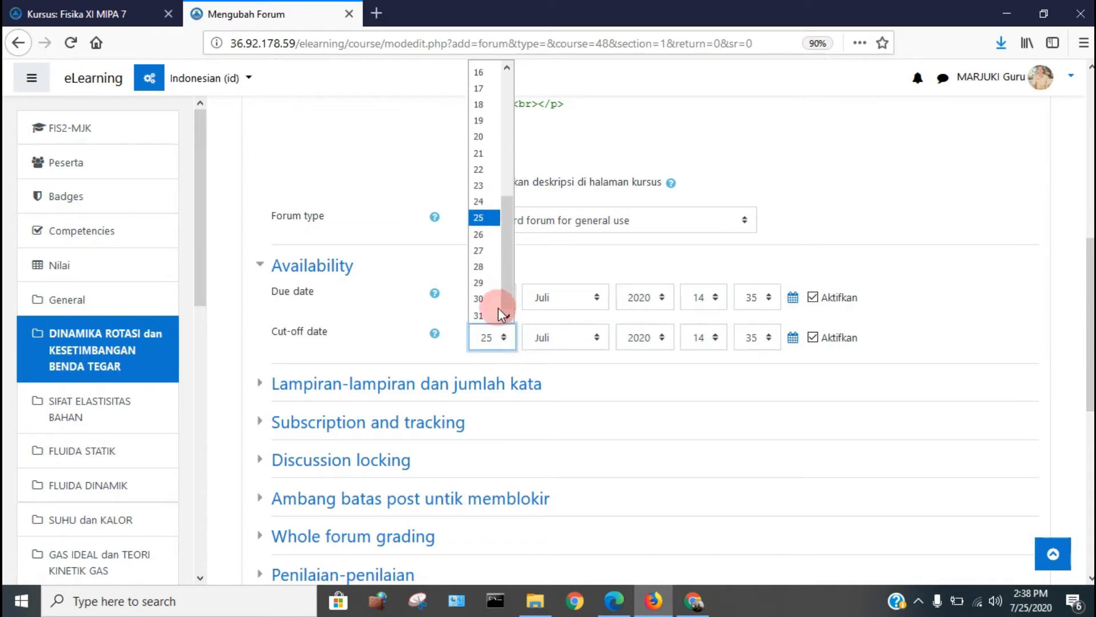
{"action": "left_click", "coordinate": [483, 298]}
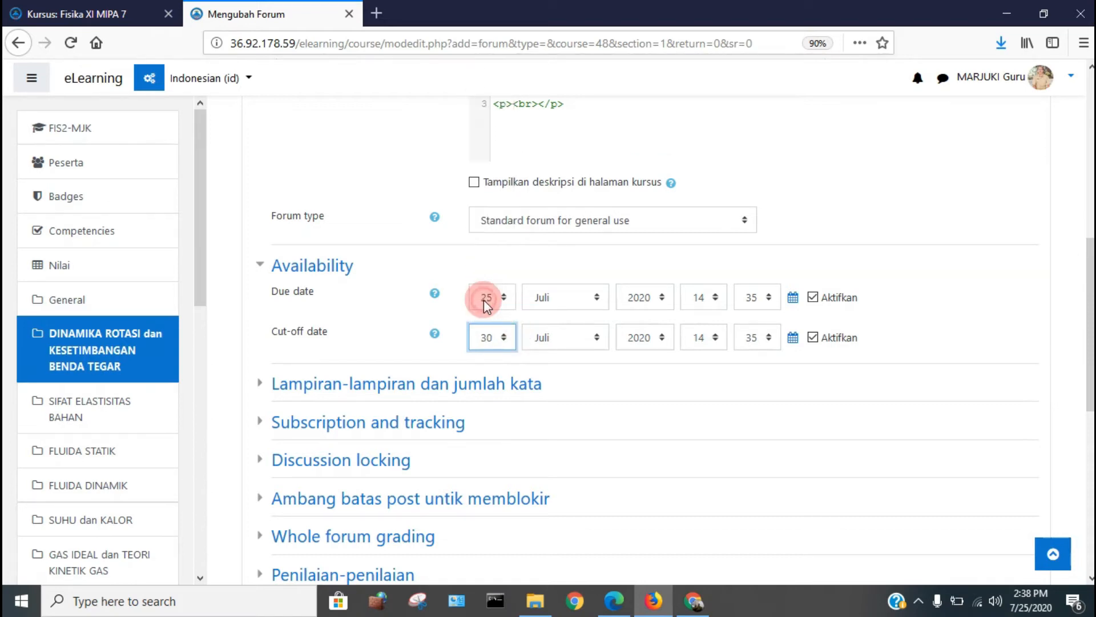
{"action": "left_click", "coordinate": [719, 337]}
{"action": "left_click", "coordinate": [717, 316]}
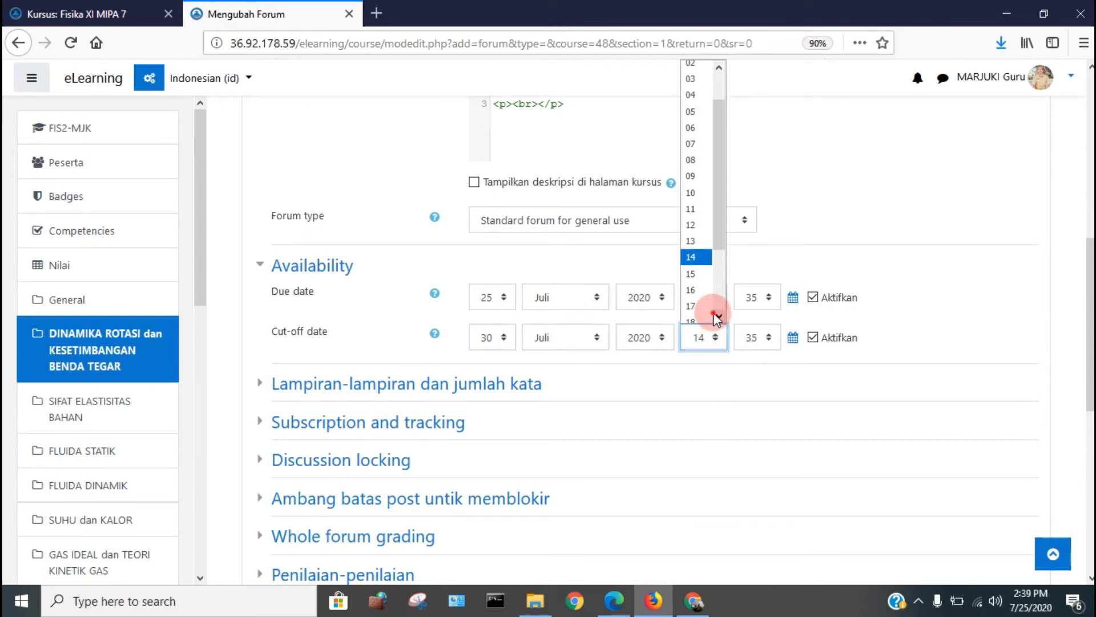
{"action": "left_click", "coordinate": [718, 317]}
{"action": "left_click", "coordinate": [692, 316]}
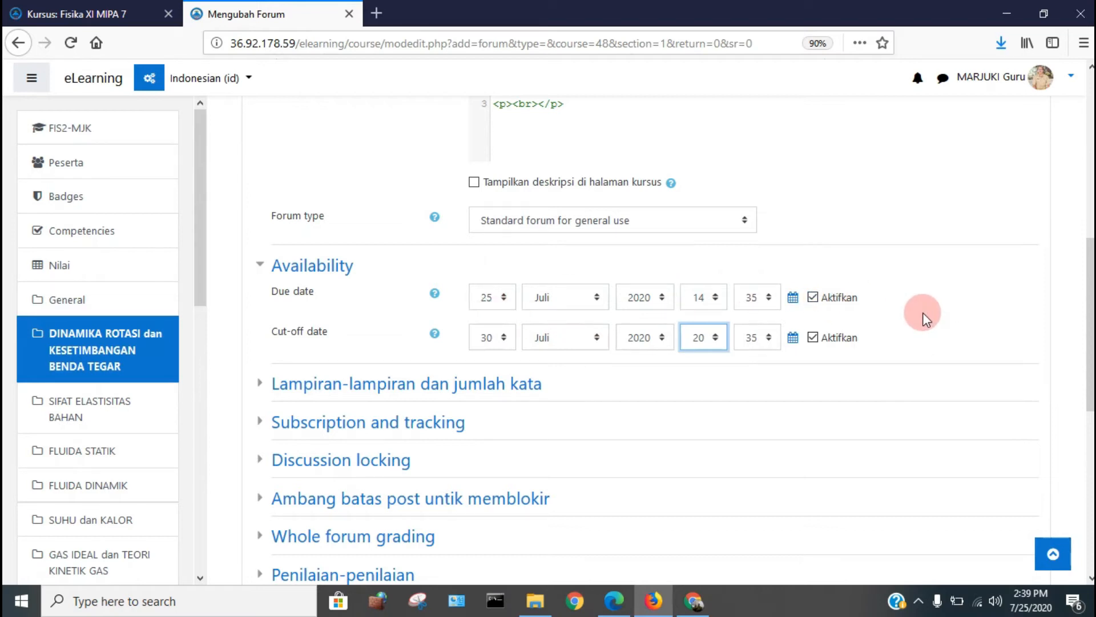
- Set the forum's maximum attachment size to 1Mb and the maximum number of attachments to 1
{"action": "mouse_move", "coordinate": [1086, 362]}
{"action": "left_mouse_down"}
{"action": "mouse_move", "coordinate": [1085, 306]}
{"action": "mouse_move", "coordinate": [1083, 374]}
{"action": "left_mouse_up"}
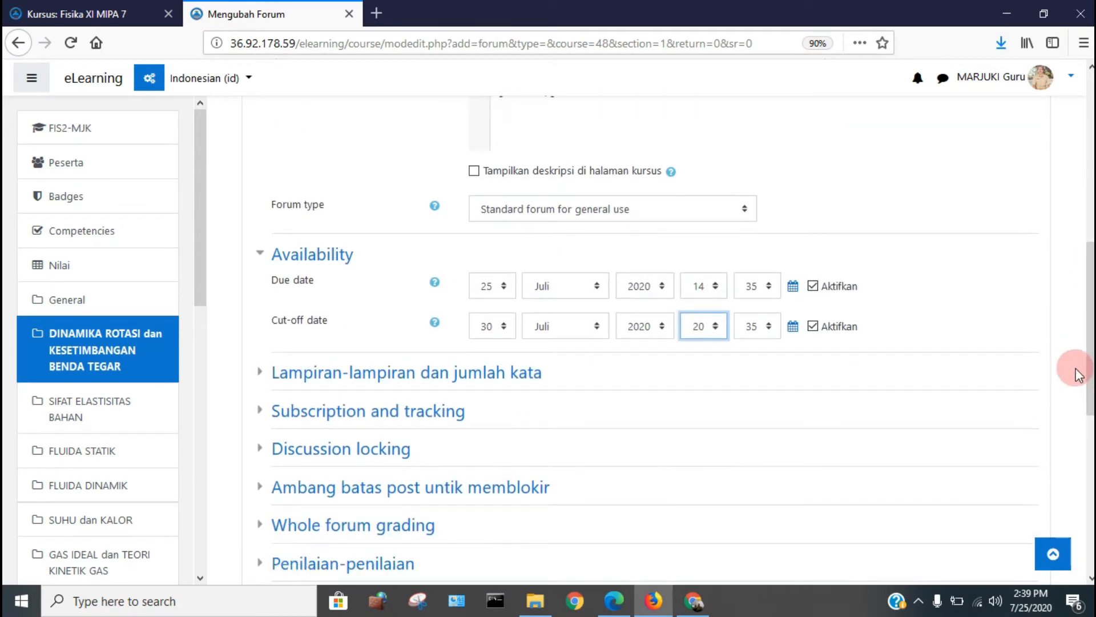
{"action": "left_click", "coordinate": [264, 374]}
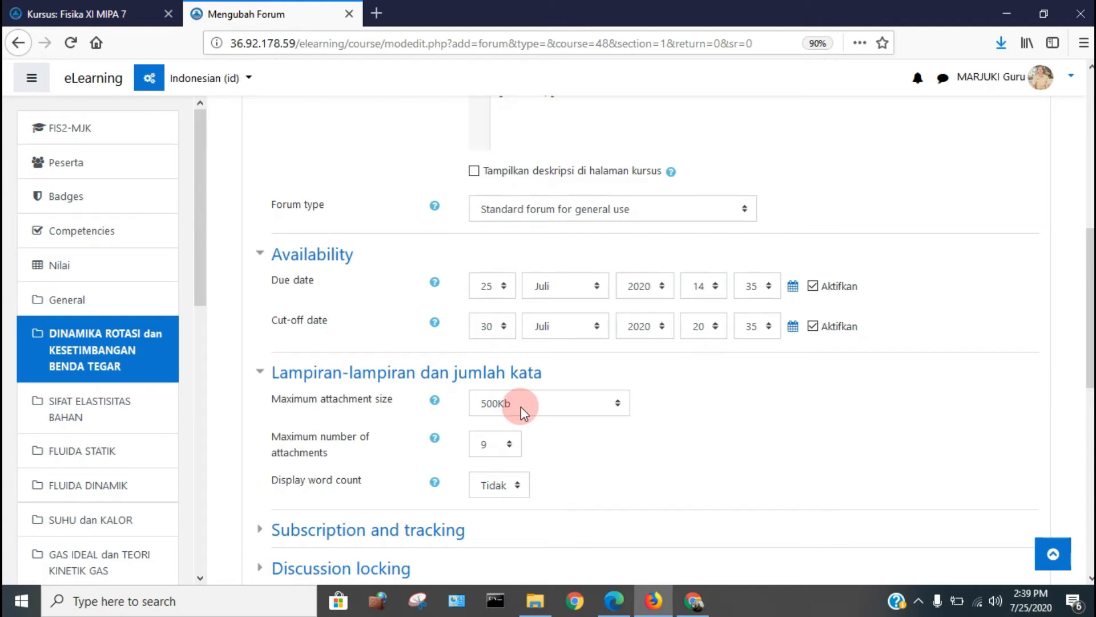
{"action": "left_click", "coordinate": [610, 407]}
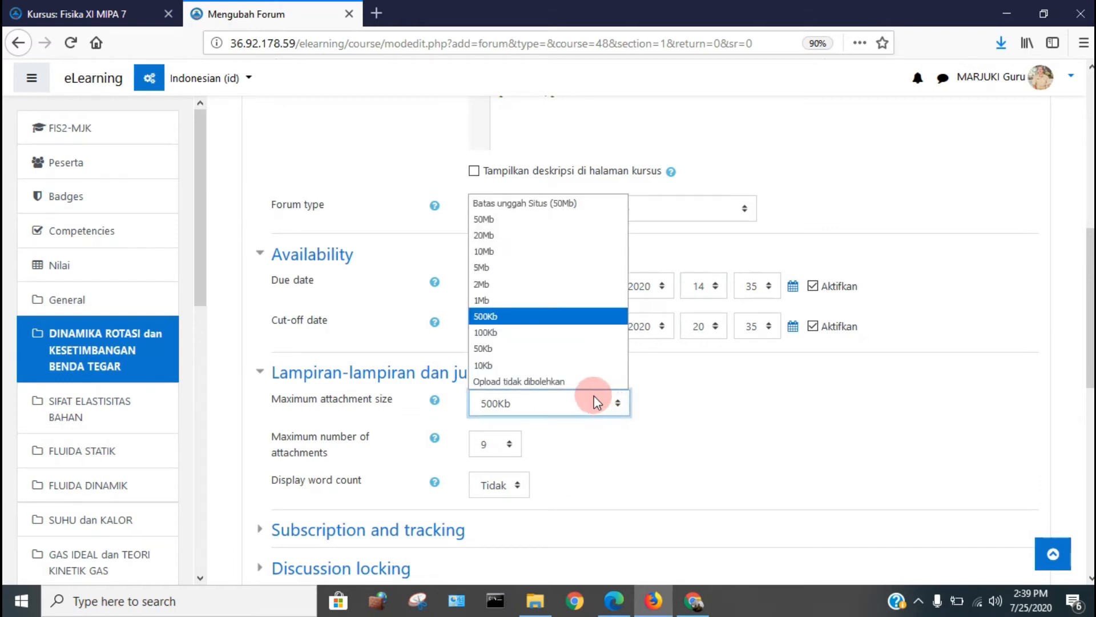
{"action": "left_click", "coordinate": [502, 299]}
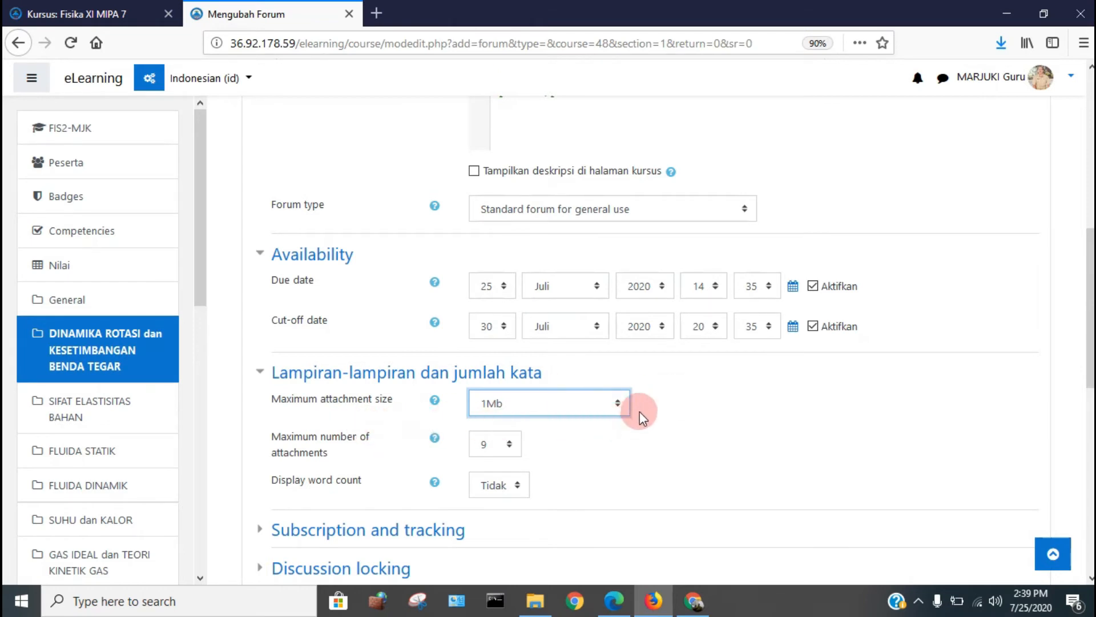
{"action": "left_click", "coordinate": [616, 404]}
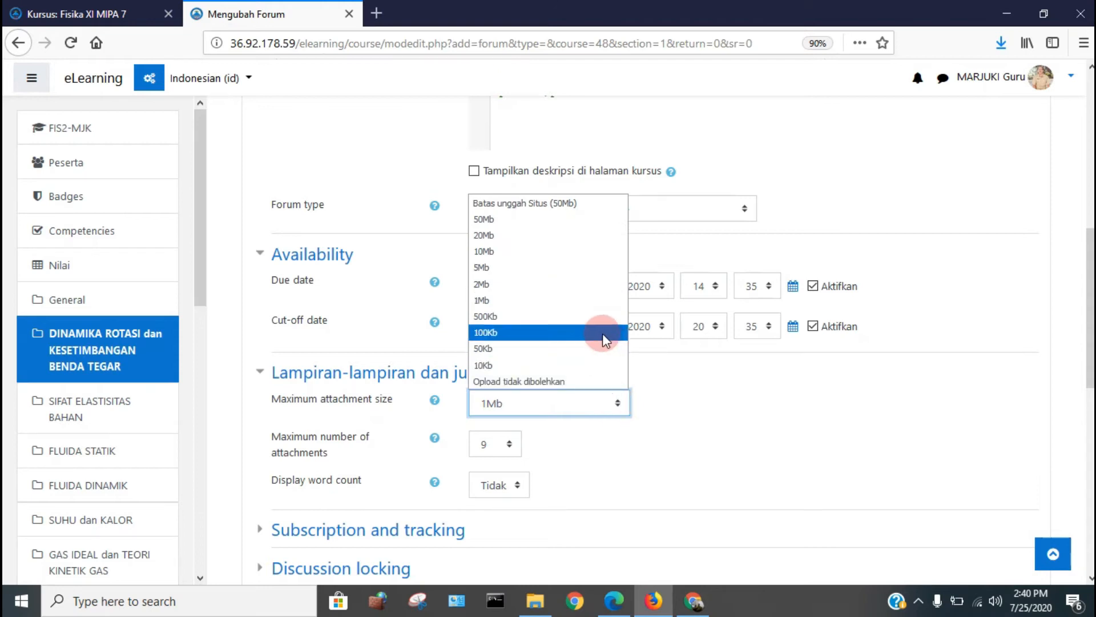
{"action": "left_click", "coordinate": [592, 299]}
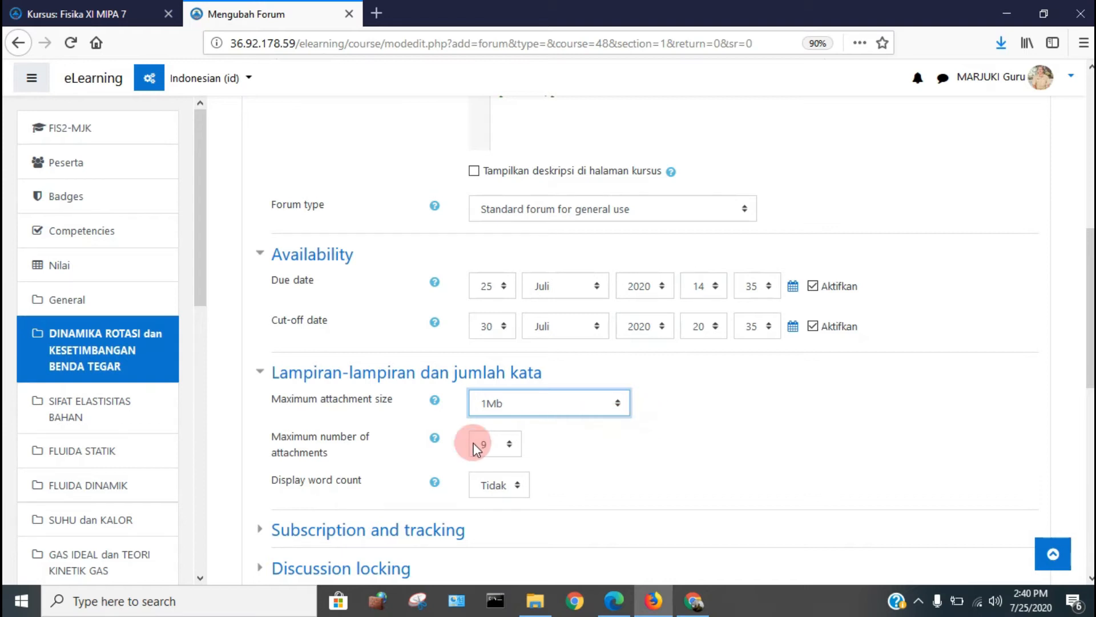
{"action": "scroll", "coordinate": [382, 460], "scroll_direction": "down", "scroll_amount": 2}
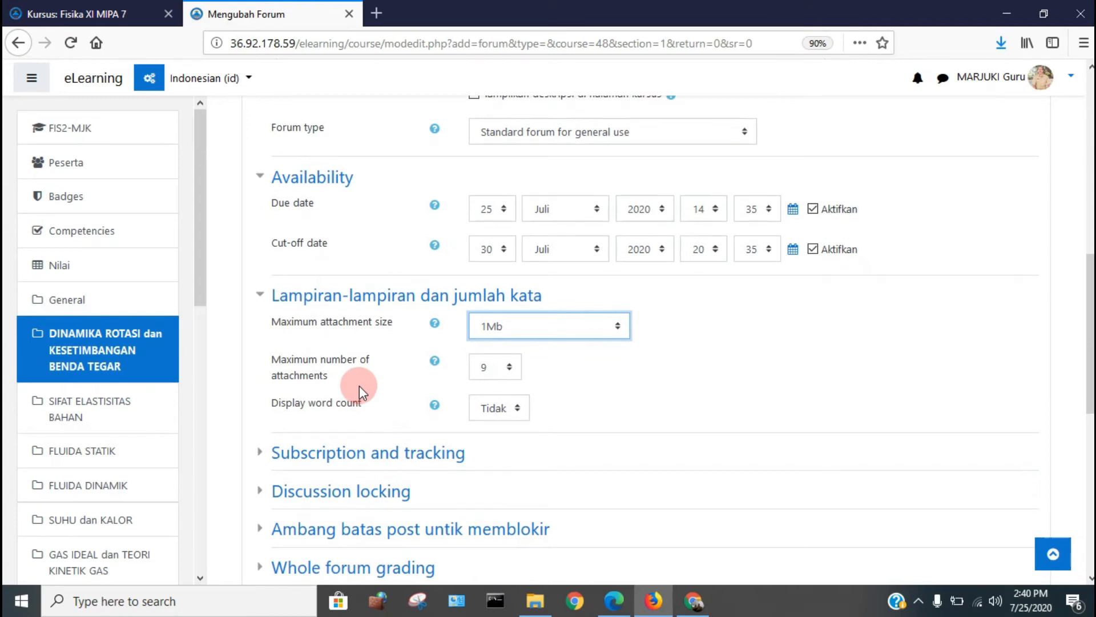
{"action": "left_click", "coordinate": [507, 366]}
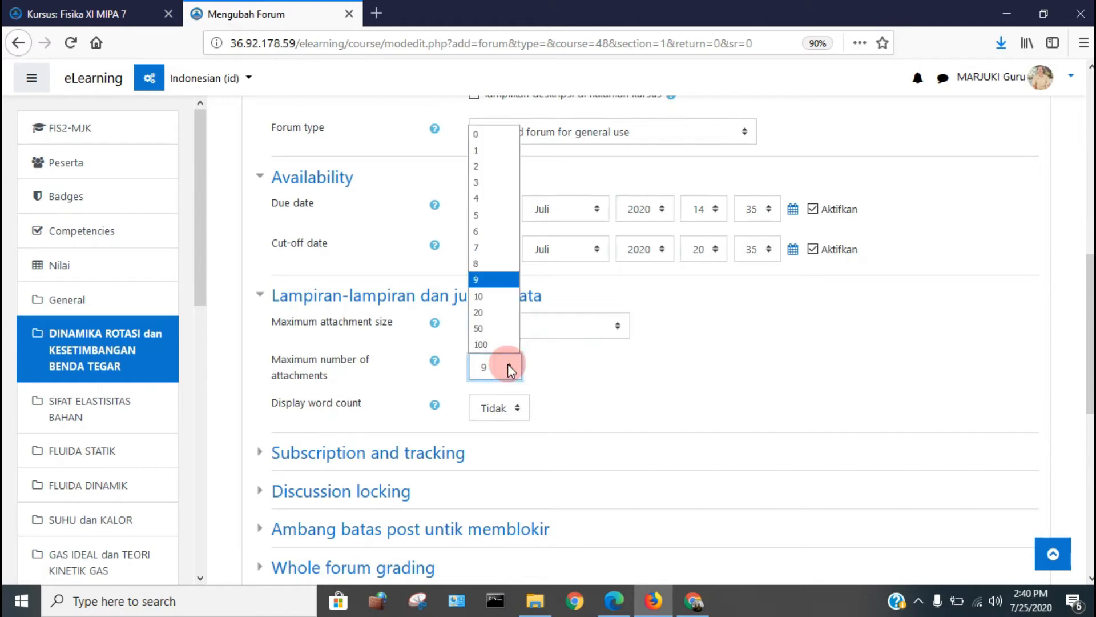
{"action": "left_click", "coordinate": [478, 151]}
- Review the subscription and tracking, discussion locking and post-blocking threshold settings, choosing "Do not lock discussions" for the inactivity lock
{"action": "scroll", "coordinate": [637, 394], "scroll_direction": "down", "scroll_amount": 4}
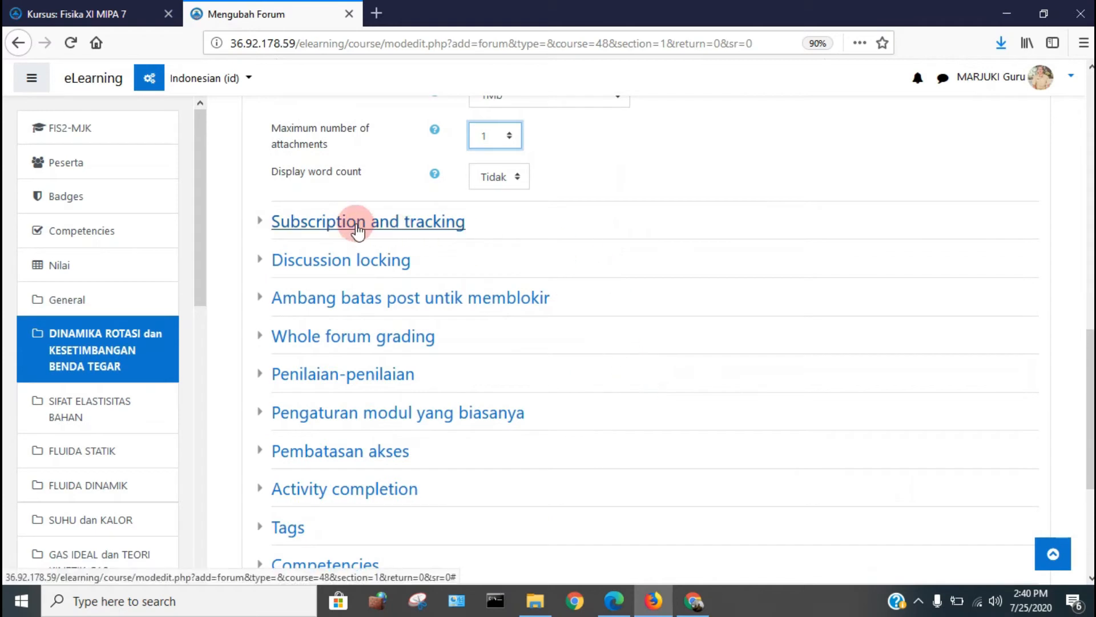
{"action": "left_click", "coordinate": [357, 226]}
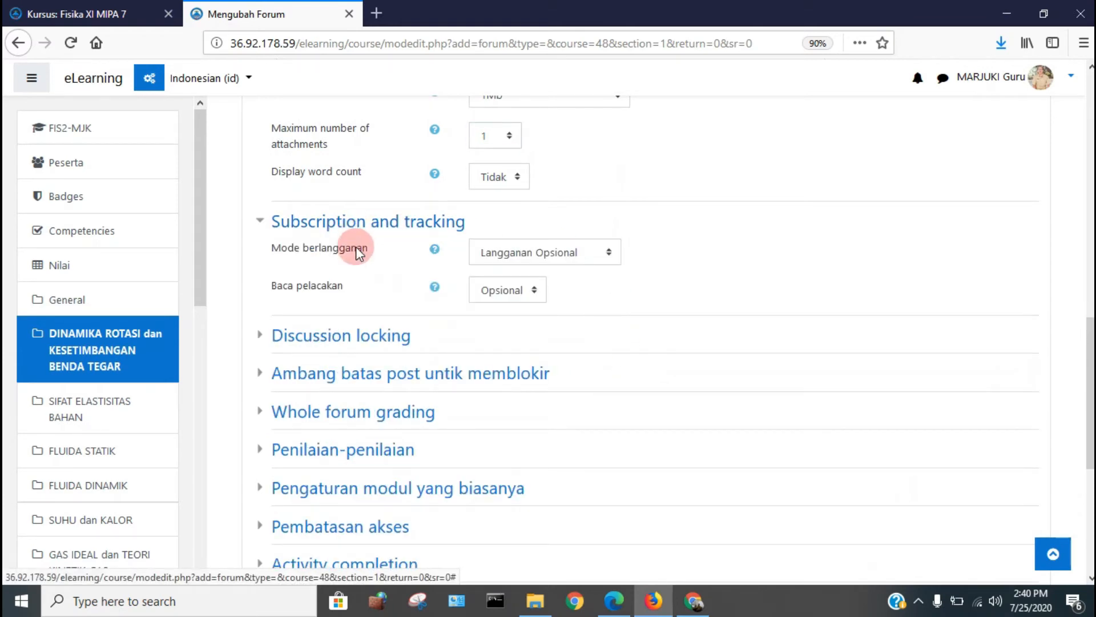
{"action": "left_click", "coordinate": [371, 341]}
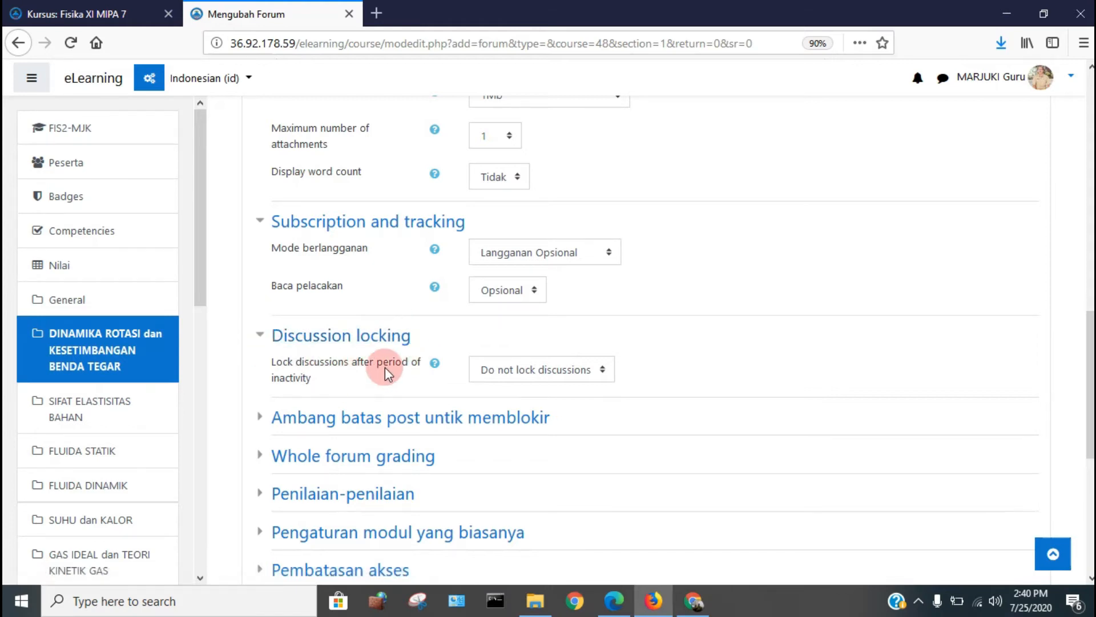
{"action": "left_click", "coordinate": [609, 368]}
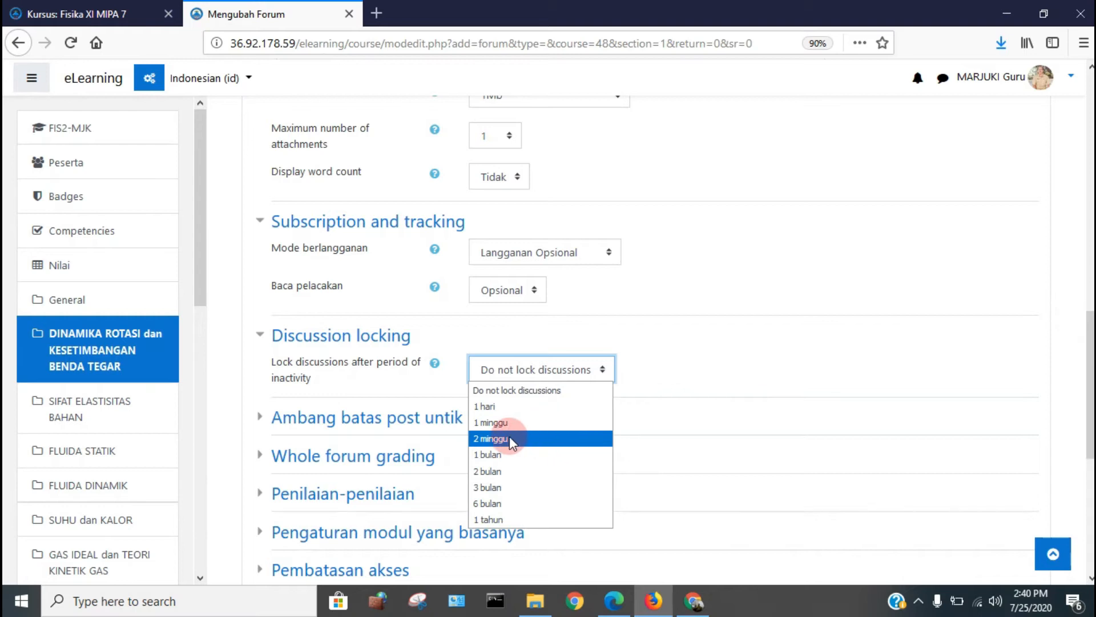
{"action": "left_click", "coordinate": [552, 389]}
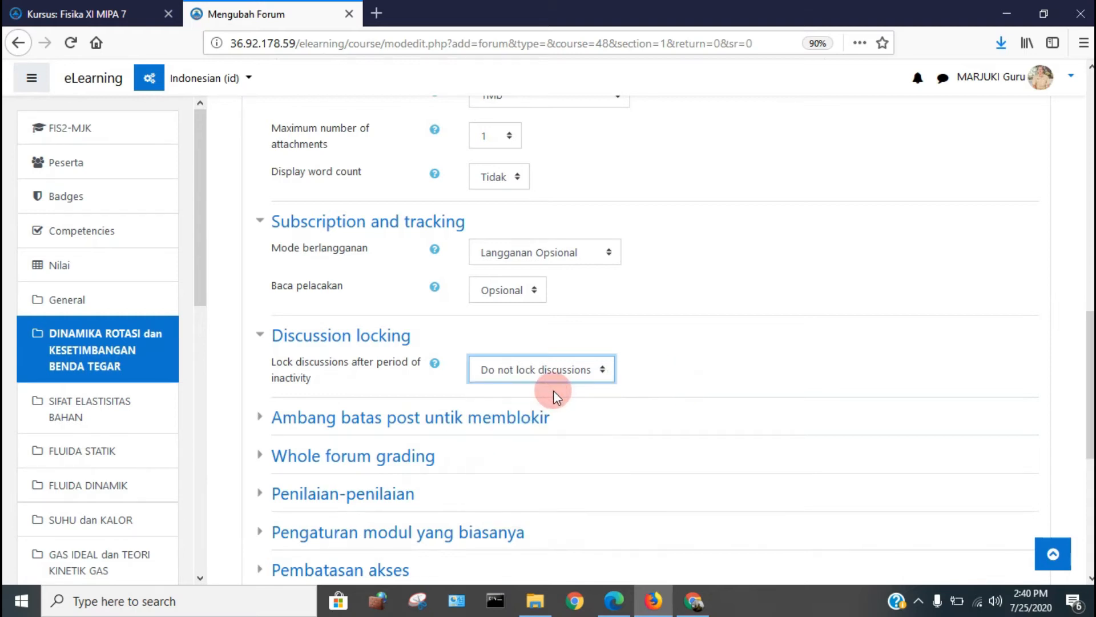
{"action": "left_click", "coordinate": [382, 423]}
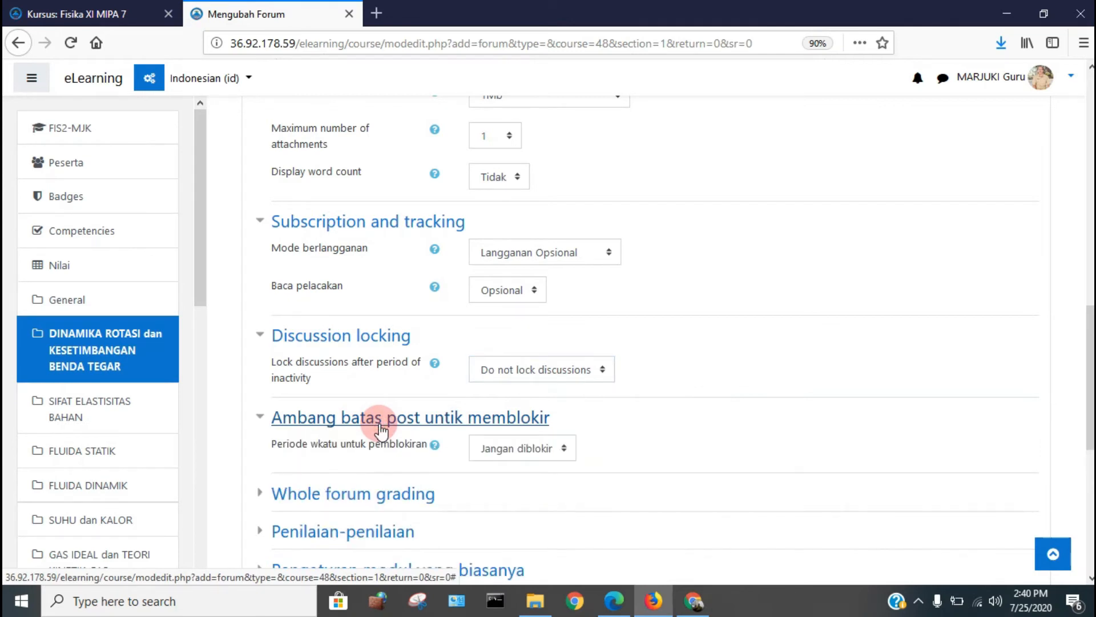
{"action": "scroll", "coordinate": [701, 416], "scroll_direction": "down", "scroll_amount": 3}
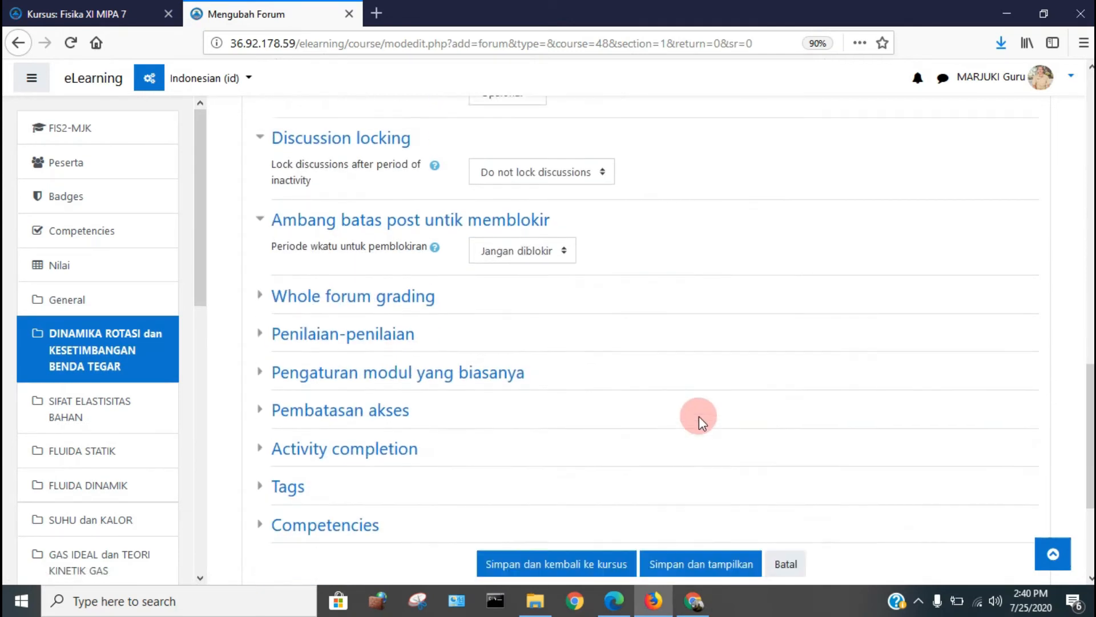
{"action": "scroll", "coordinate": [699, 416], "scroll_direction": "down", "scroll_amount": 1}
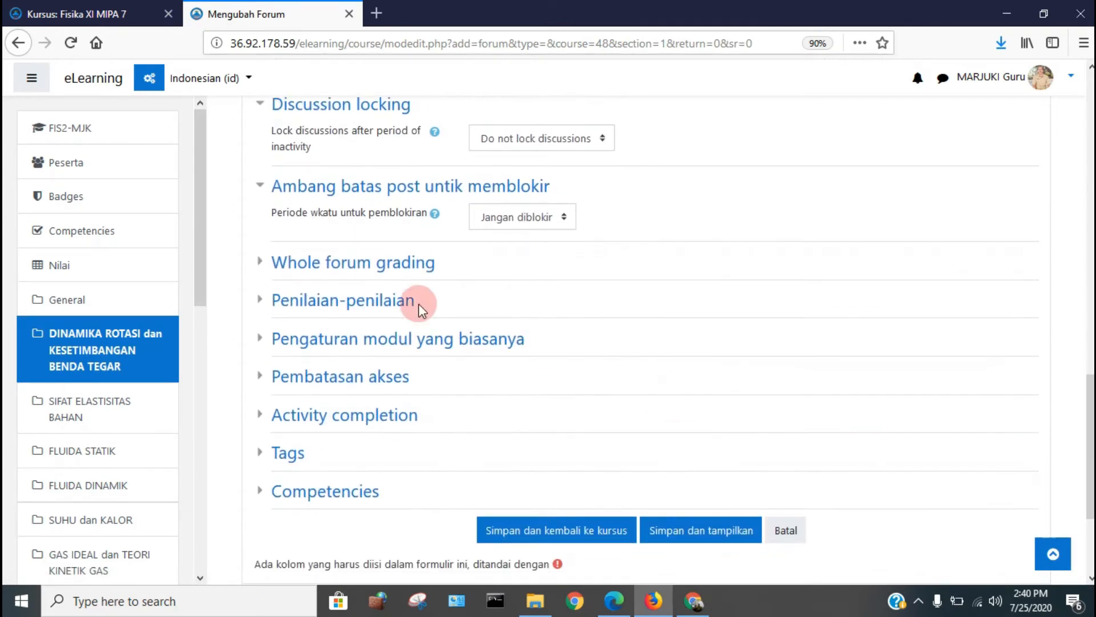
- Try the Skala and Poin grade types for whole forum grading, returning the type to Tidak ada
{"action": "left_click", "coordinate": [396, 272]}
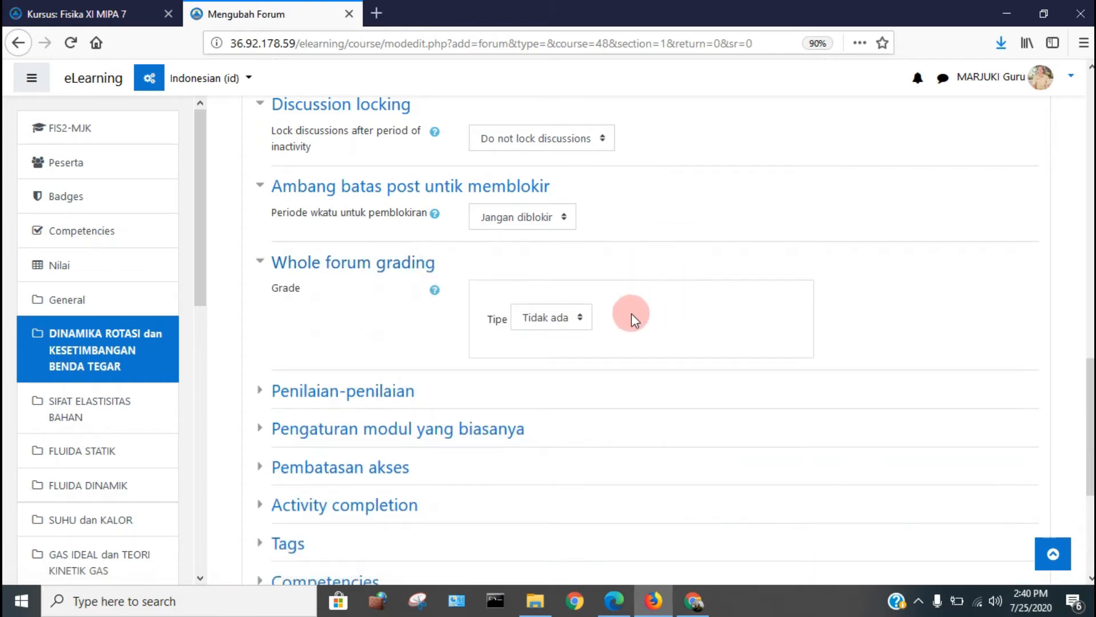
{"action": "left_click", "coordinate": [581, 315]}
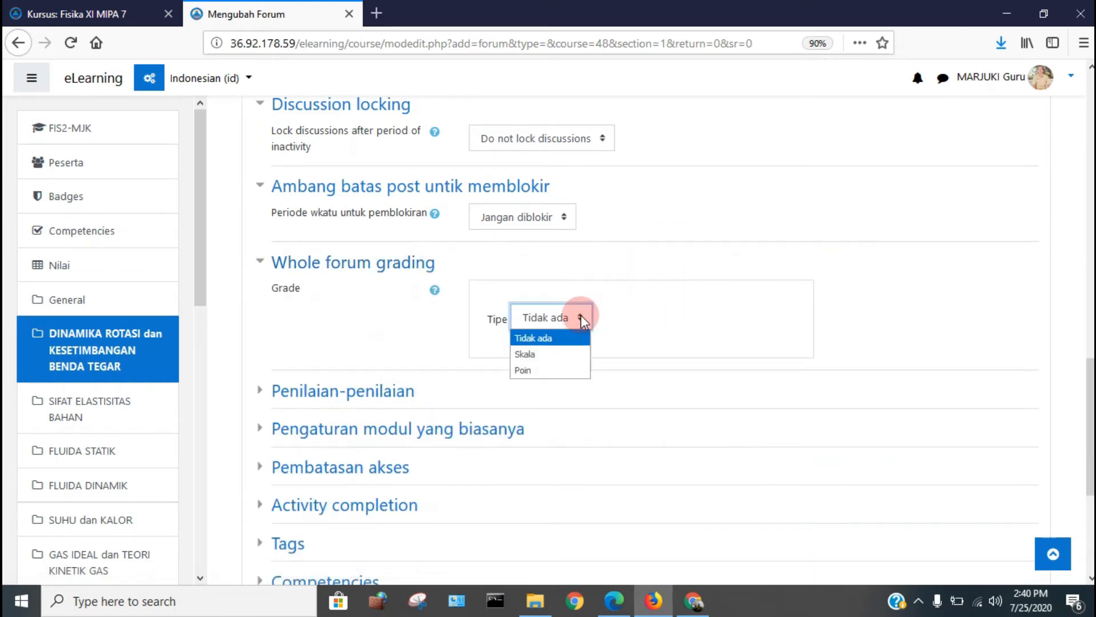
{"action": "left_click", "coordinate": [554, 354]}
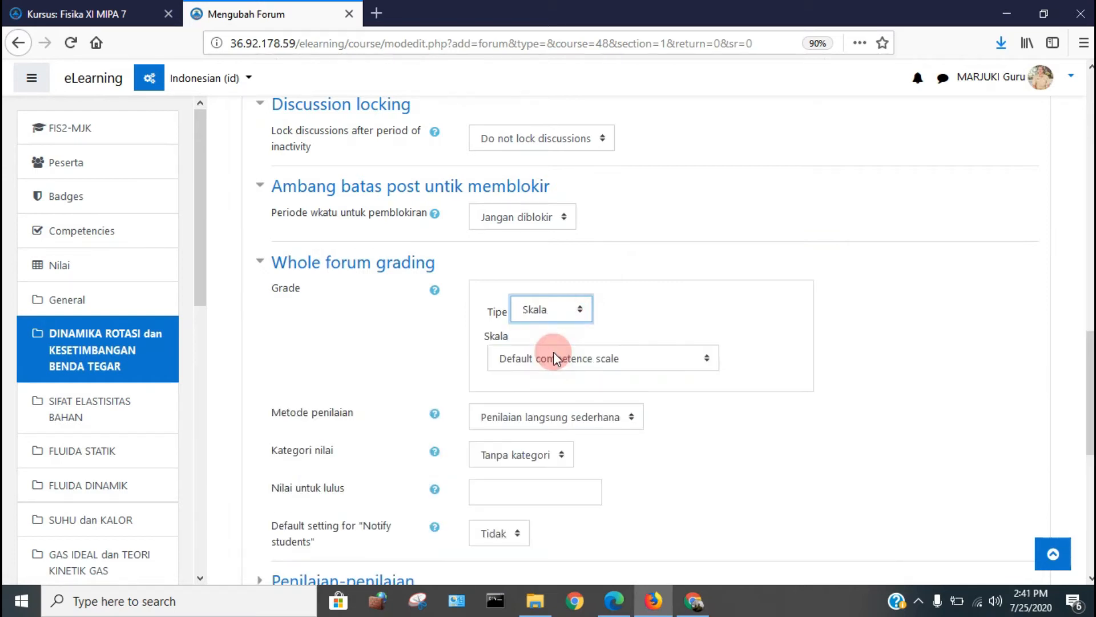
{"action": "left_click", "coordinate": [565, 308]}
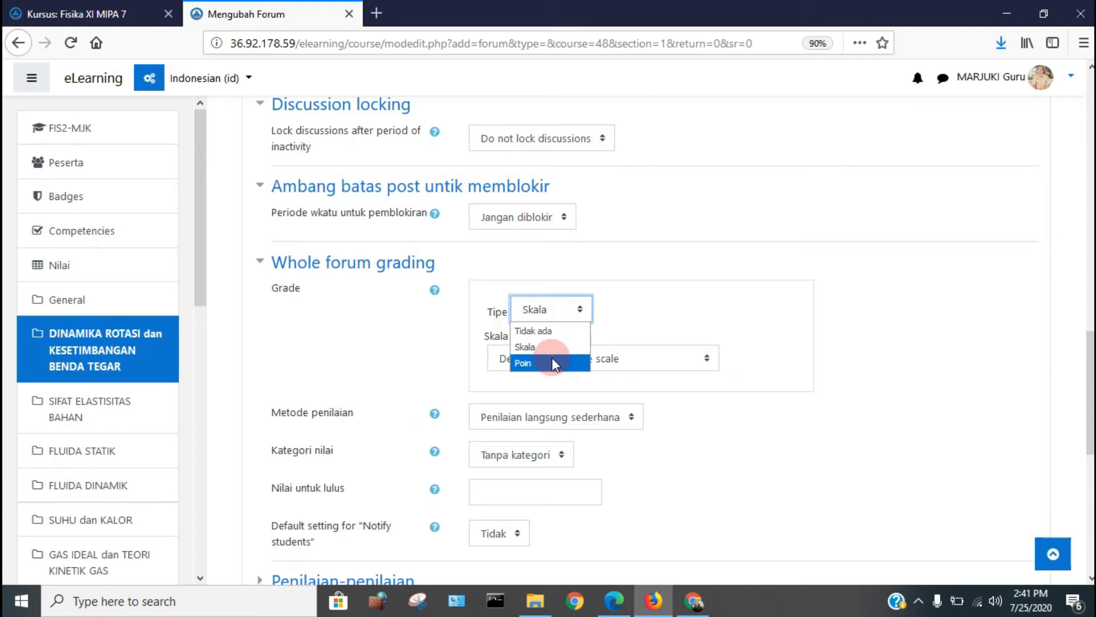
{"action": "left_click", "coordinate": [552, 362]}
{"action": "left_click", "coordinate": [572, 316]}
{"action": "left_click", "coordinate": [560, 338]}
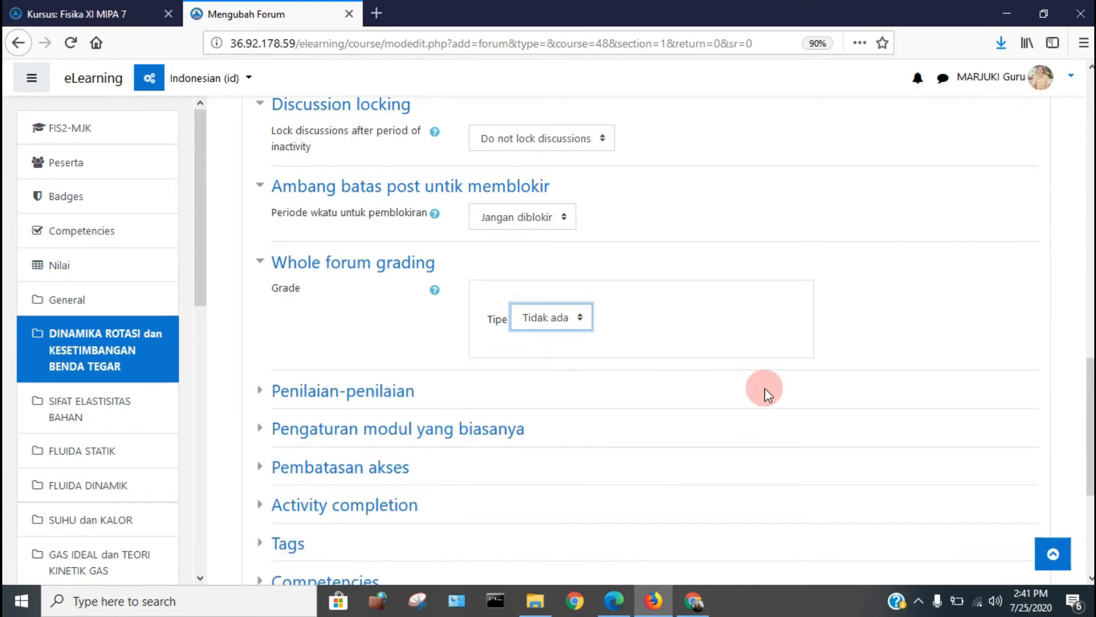
- Examine the ratings settings and the grade types available for whole forum grading
{"action": "left_click", "coordinate": [388, 390]}
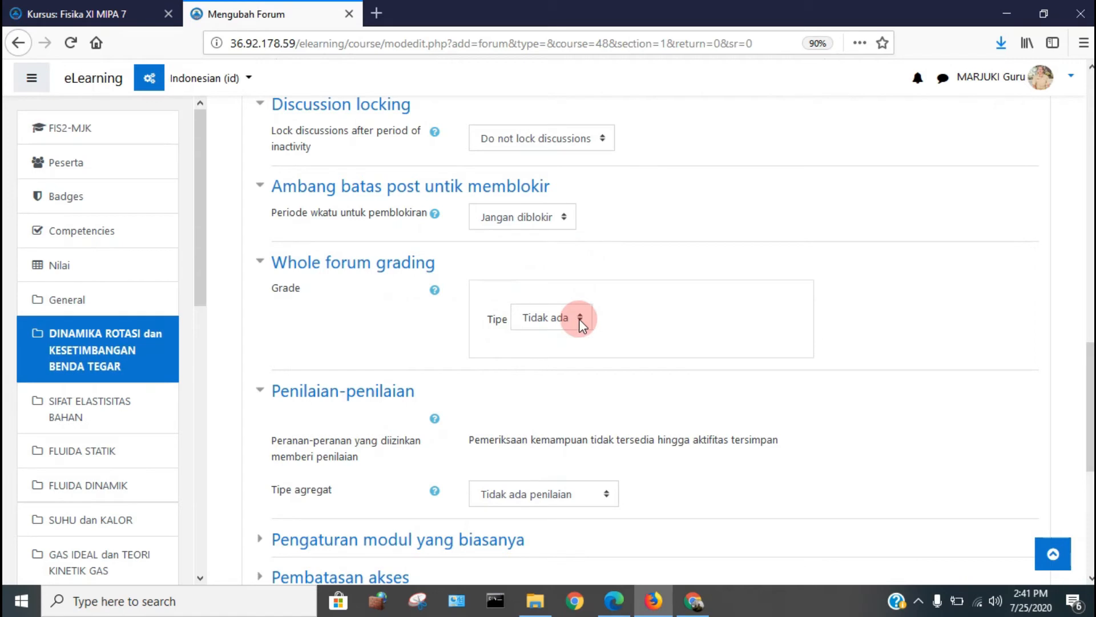
{"action": "left_click", "coordinate": [554, 320]}
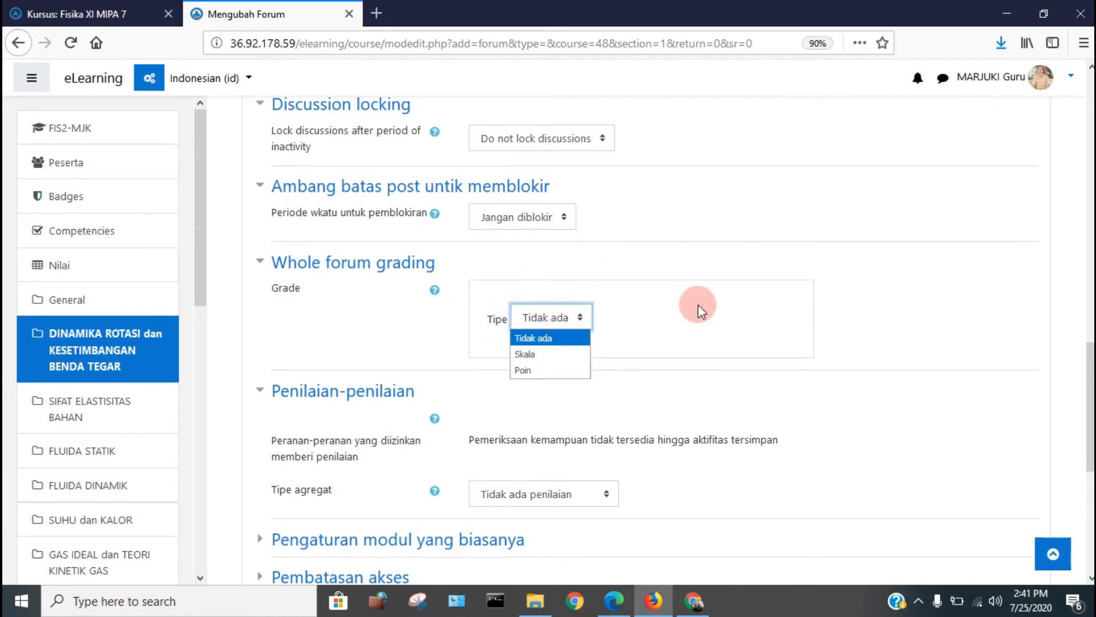
{"action": "left_click", "coordinate": [756, 303]}
{"action": "scroll", "coordinate": [756, 303], "scroll_direction": "down", "scroll_amount": 5}
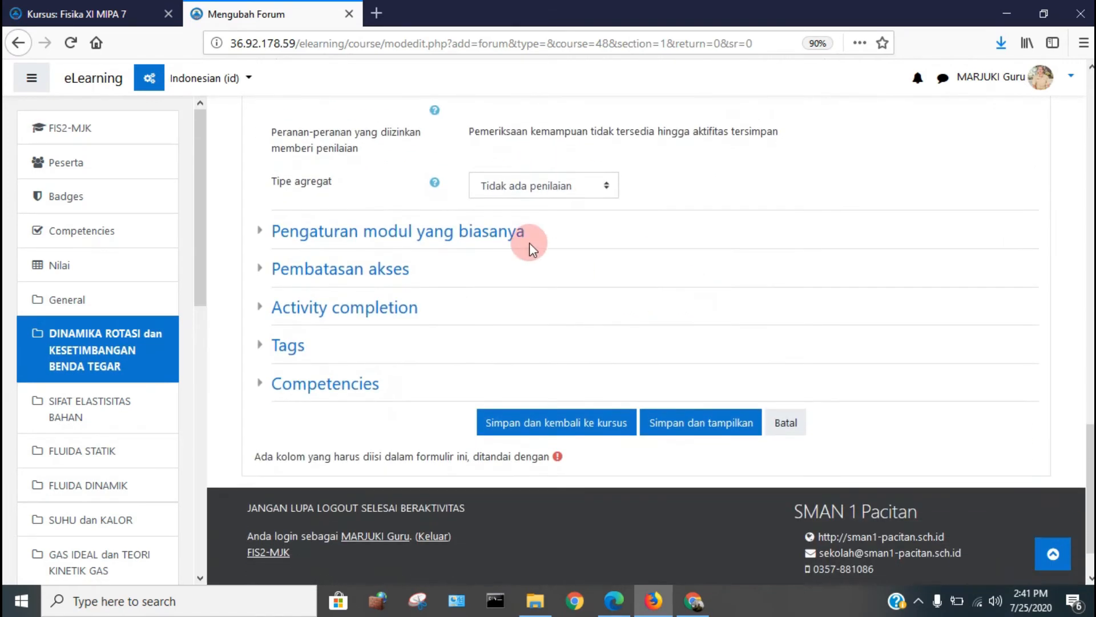
- Expand the common module settings and review the forum form from its name and description down to these settings
{"action": "left_click", "coordinate": [501, 240]}
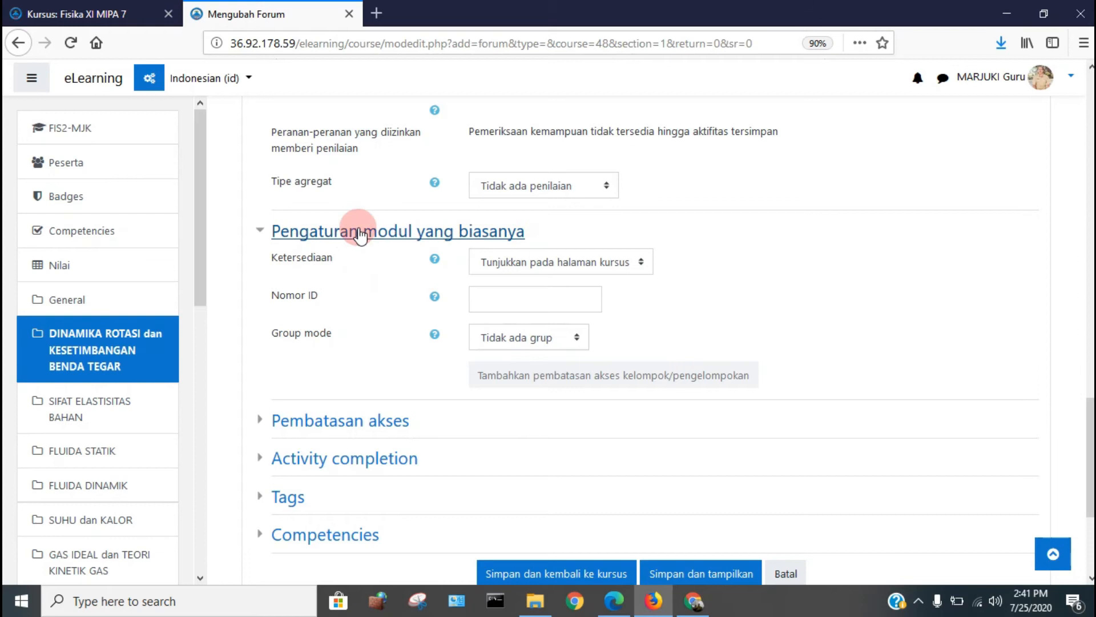
{"action": "scroll", "coordinate": [405, 229], "scroll_direction": "up", "scroll_amount": 4}
{"action": "scroll", "coordinate": [408, 232], "scroll_direction": "up", "scroll_amount": 4}
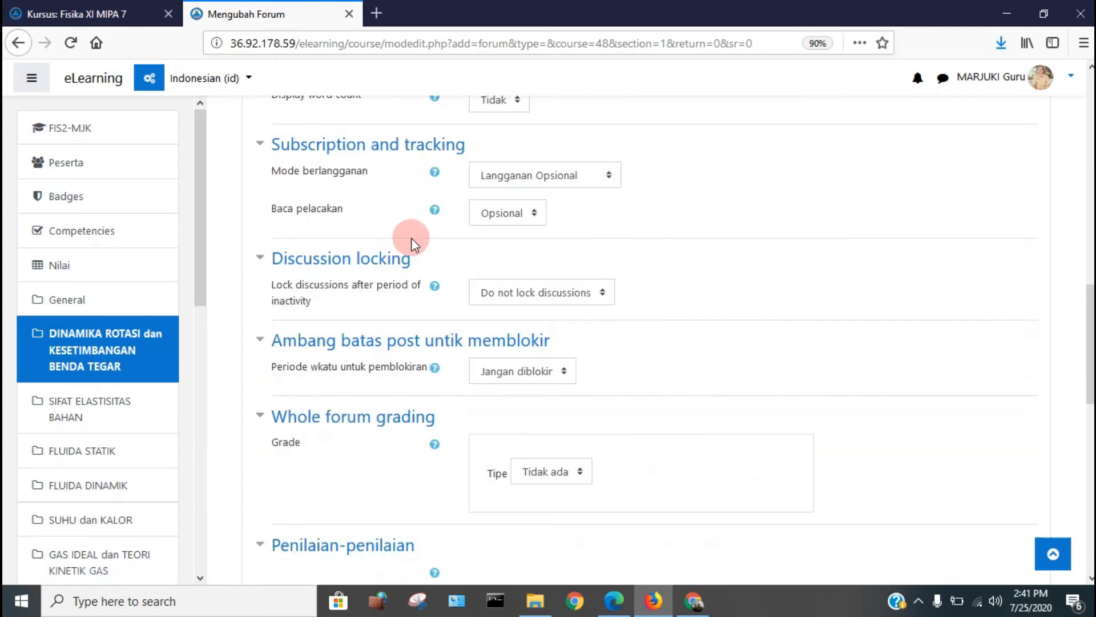
{"action": "scroll", "coordinate": [411, 237], "scroll_direction": "up", "scroll_amount": 5}
{"action": "scroll", "coordinate": [411, 238], "scroll_direction": "up", "scroll_amount": 7}
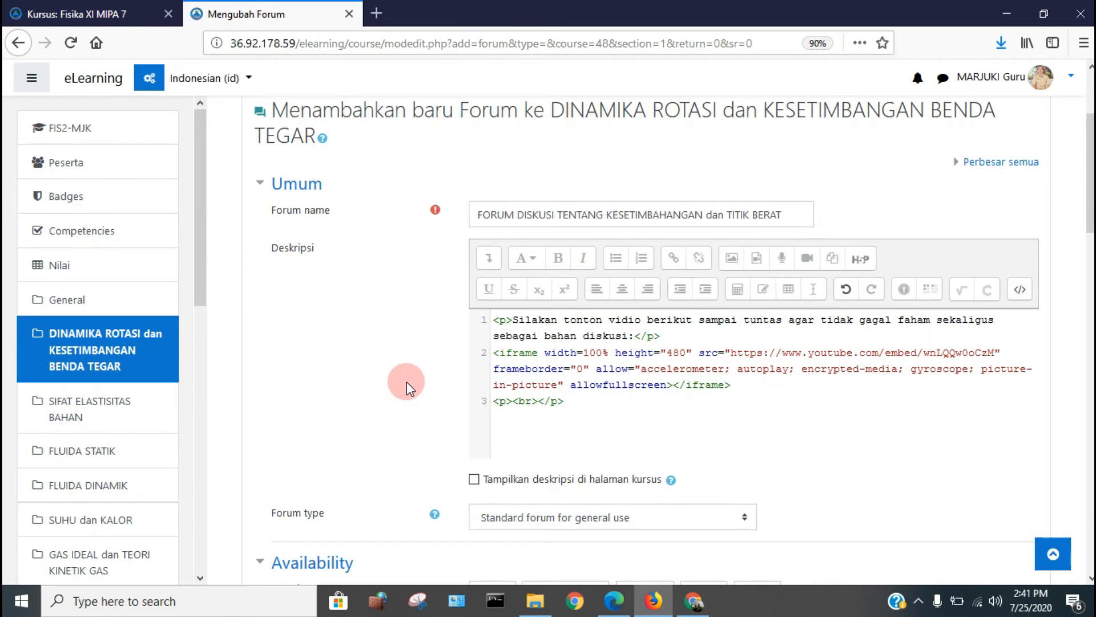
{"action": "scroll", "coordinate": [406, 381], "scroll_direction": "down", "scroll_amount": 10}
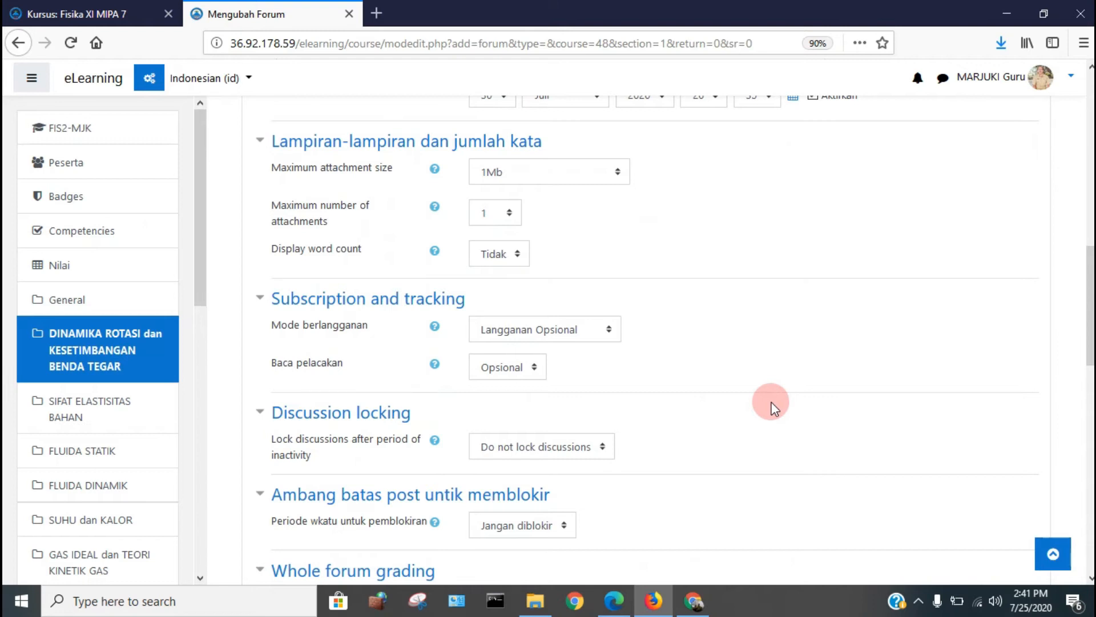
{"action": "scroll", "coordinate": [772, 403], "scroll_direction": "down", "scroll_amount": 7}
{"action": "scroll", "coordinate": [772, 402], "scroll_direction": "down", "scroll_amount": 3}
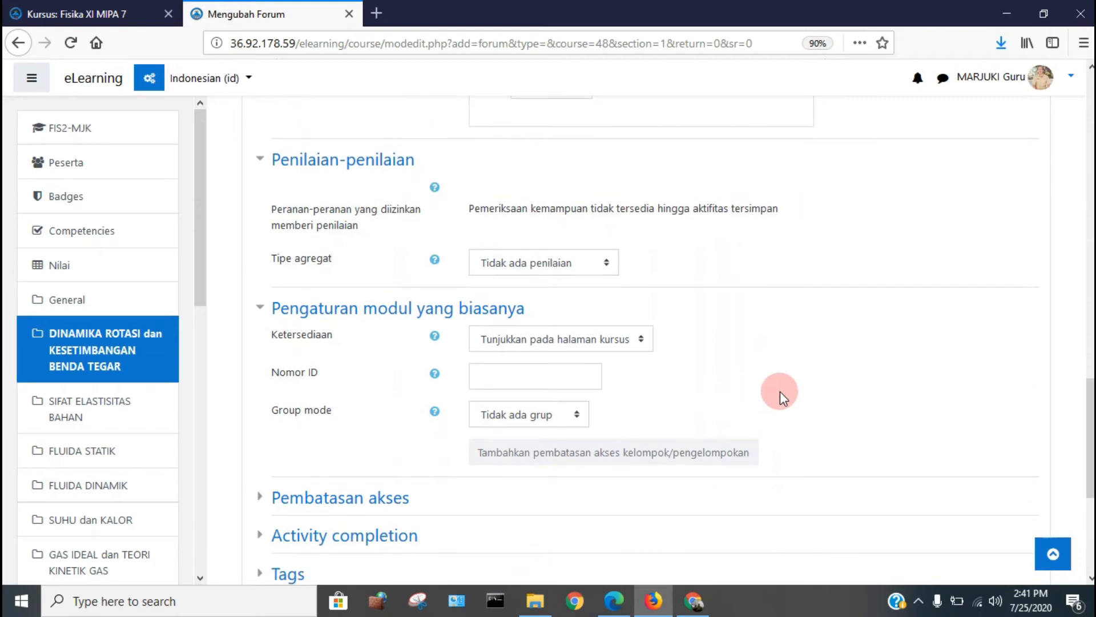
- Set the forum's availability to Sembunyikan dari siswa in the common module settings
{"action": "left_click", "coordinate": [635, 341]}
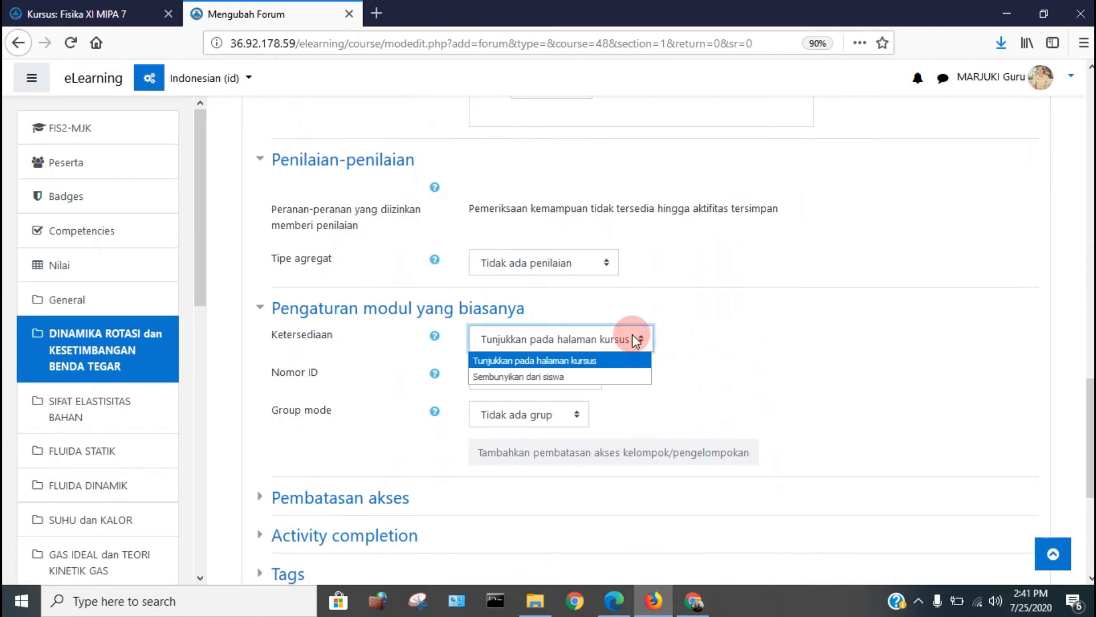
{"action": "left_click", "coordinate": [633, 336]}
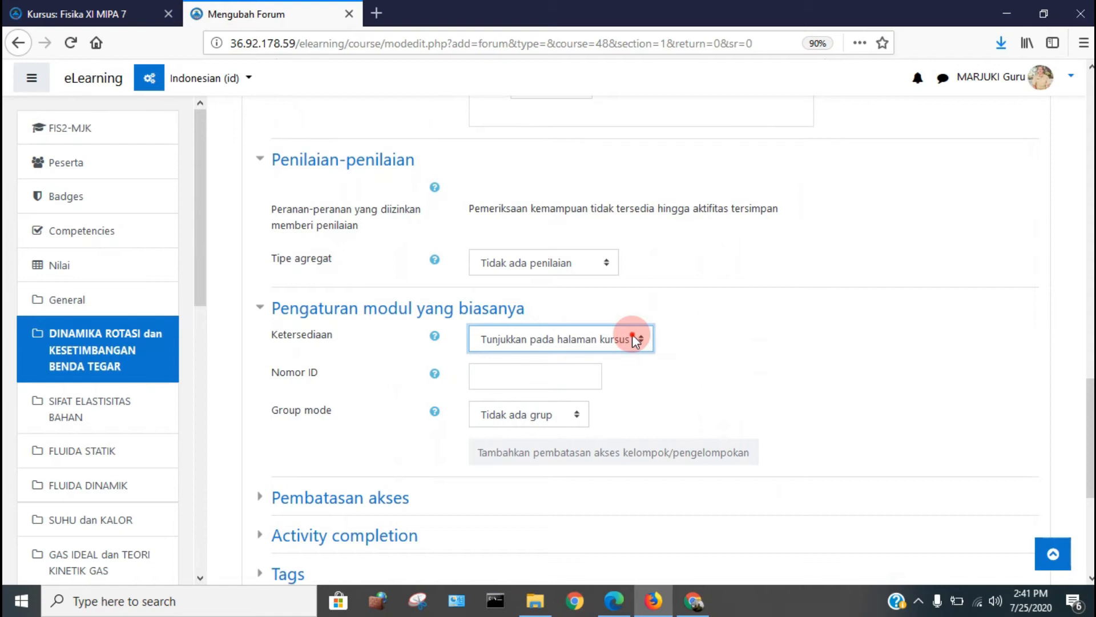
{"action": "left_click", "coordinate": [633, 337]}
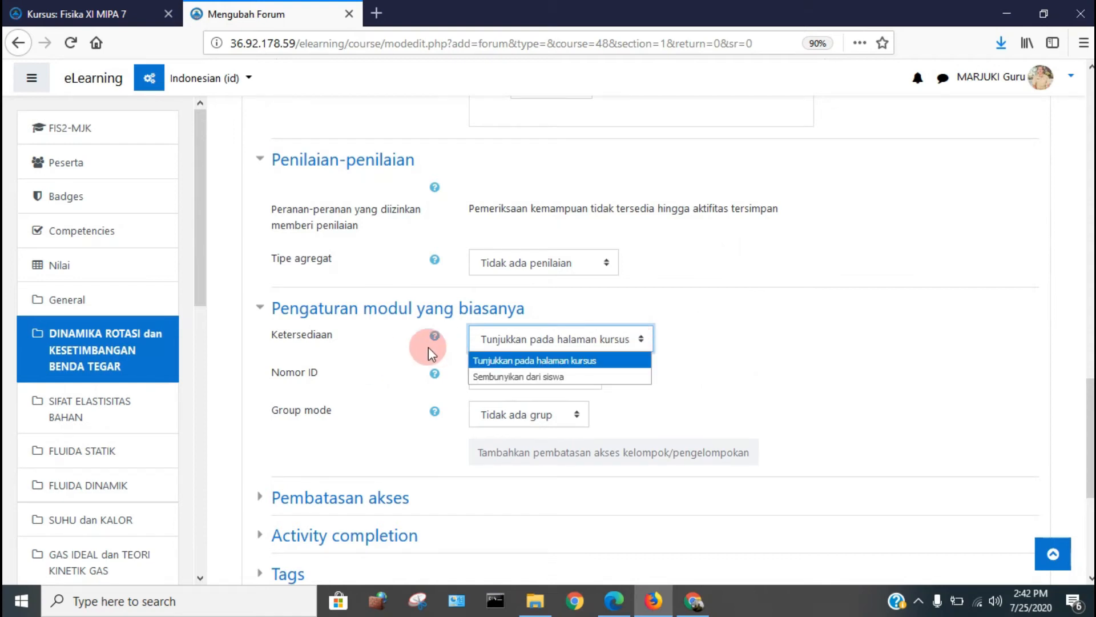
{"action": "left_click", "coordinate": [542, 338]}
{"action": "left_click", "coordinate": [547, 337]}
{"action": "left_click", "coordinate": [610, 377]}
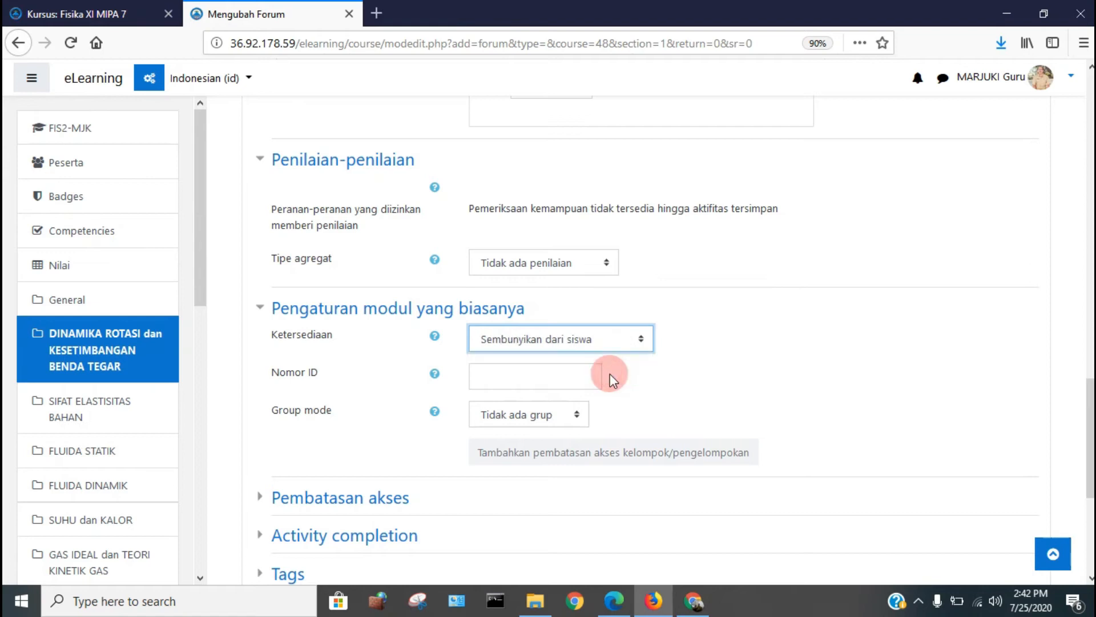
- Set the forum's group mode to Grup yang terlihat and its grouping to XI MIPA 7
{"action": "left_click", "coordinate": [540, 416]}
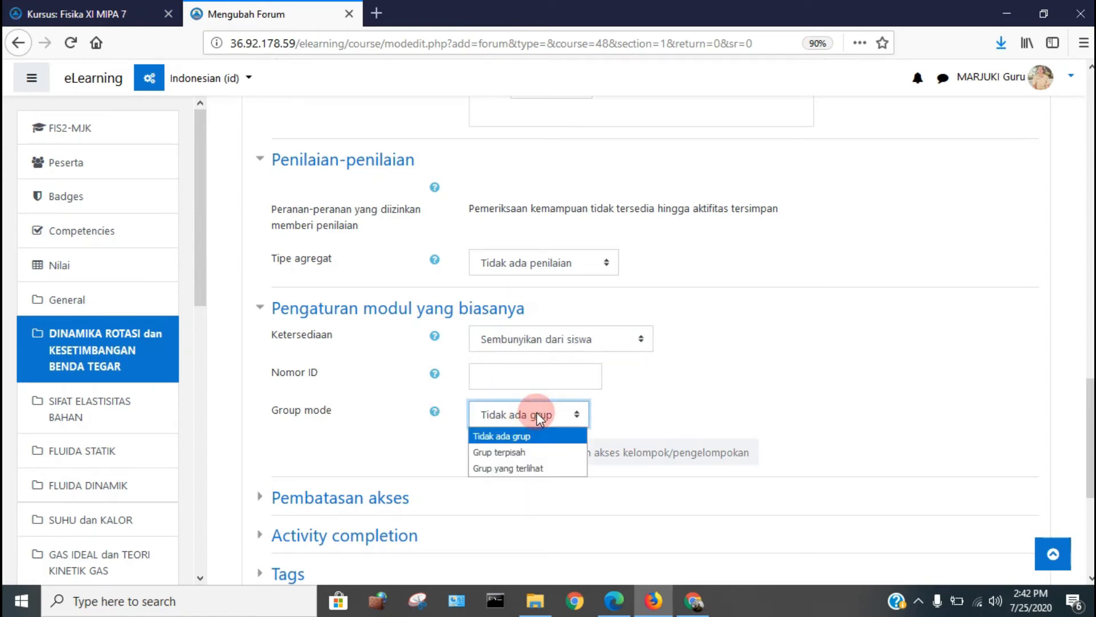
{"action": "left_click", "coordinate": [533, 468]}
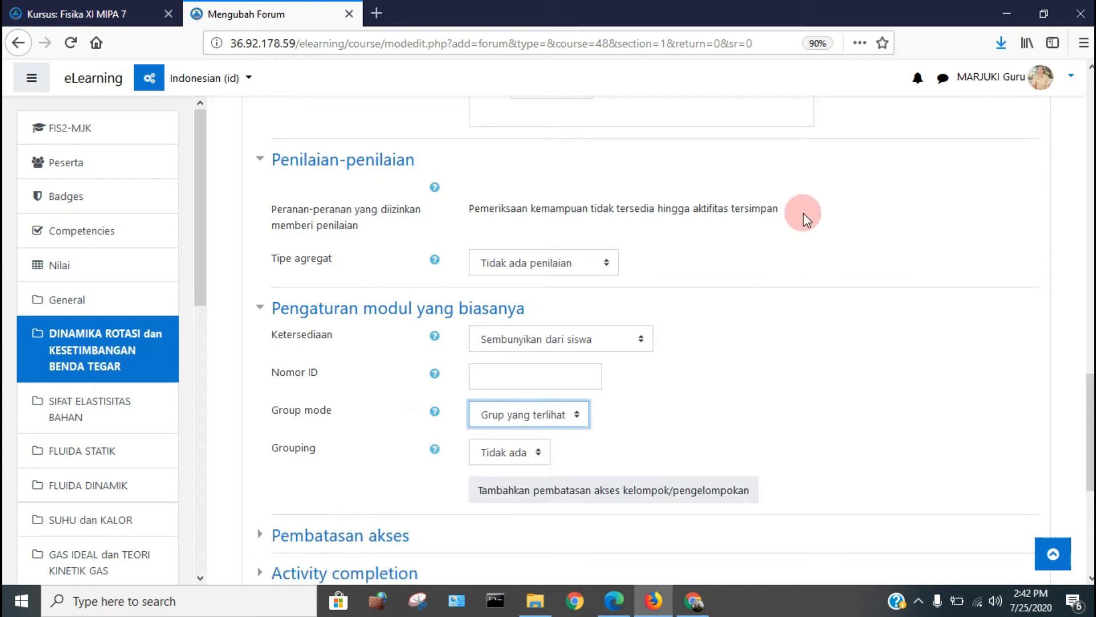
{"action": "scroll", "coordinate": [708, 338], "scroll_direction": "down", "scroll_amount": 3}
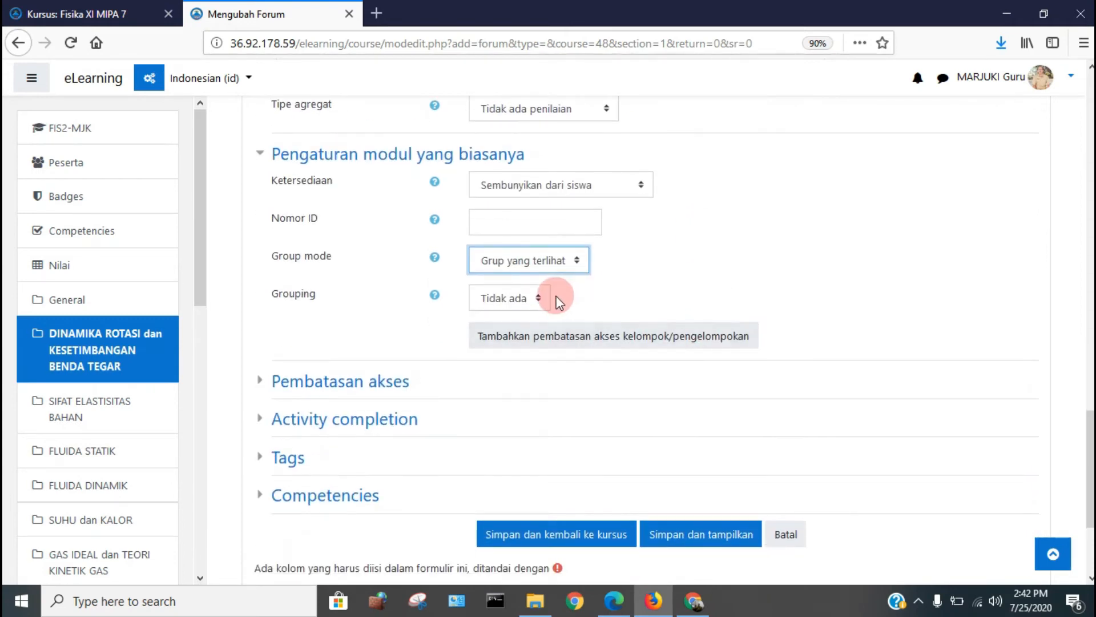
{"action": "left_click", "coordinate": [534, 298]}
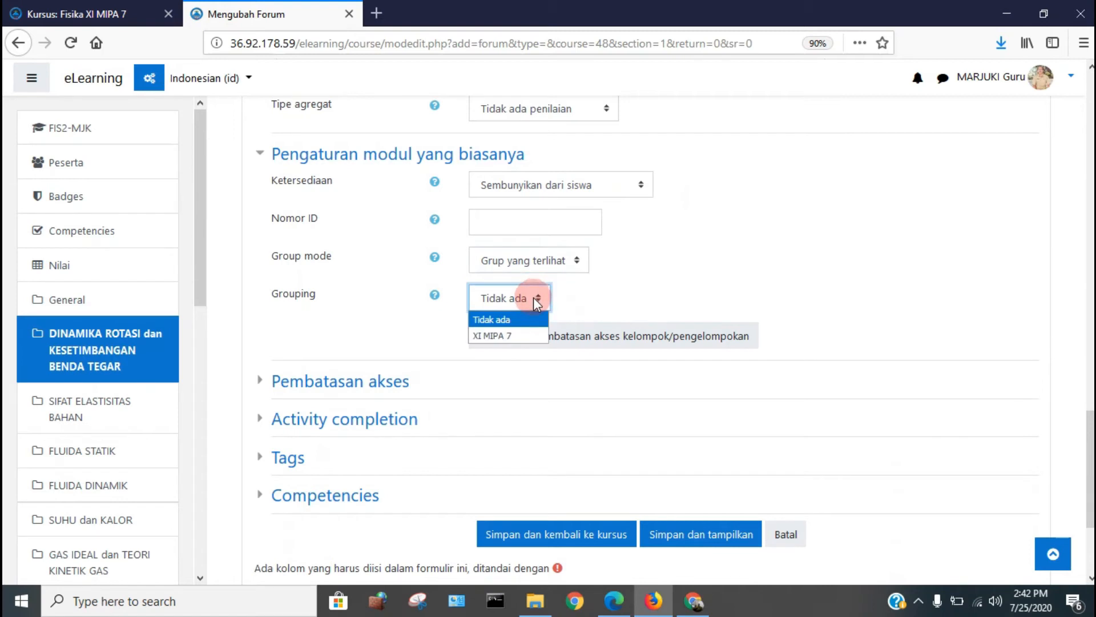
{"action": "left_click", "coordinate": [501, 337]}
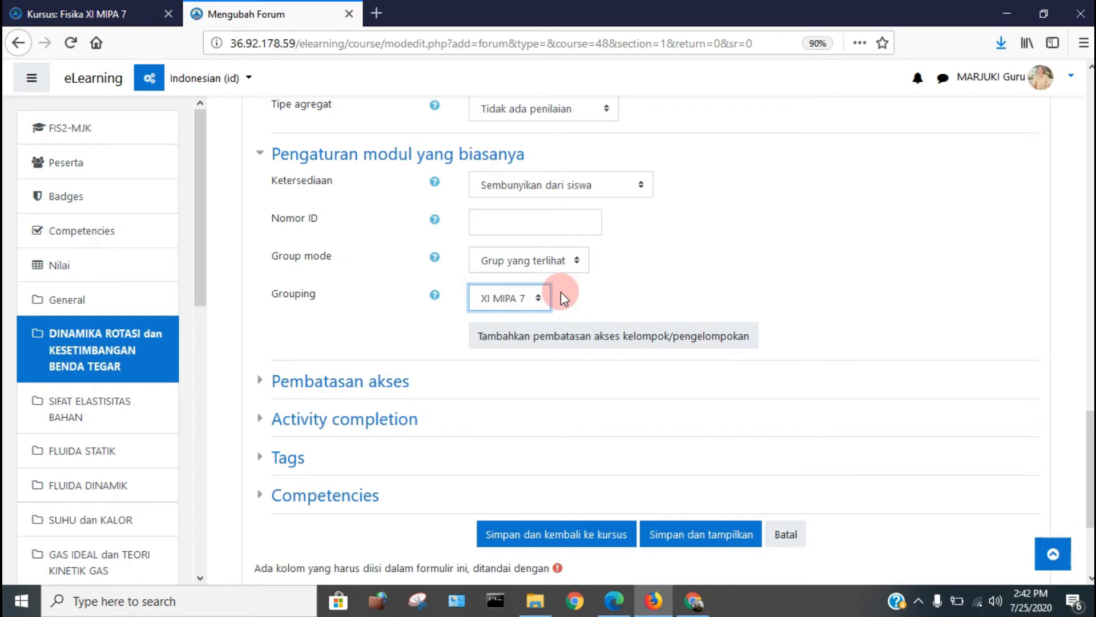
- Add a Group restriction to the forum's access restrictions and show the groups it can use
{"action": "scroll", "coordinate": [522, 235], "scroll_direction": "up", "scroll_amount": 5}
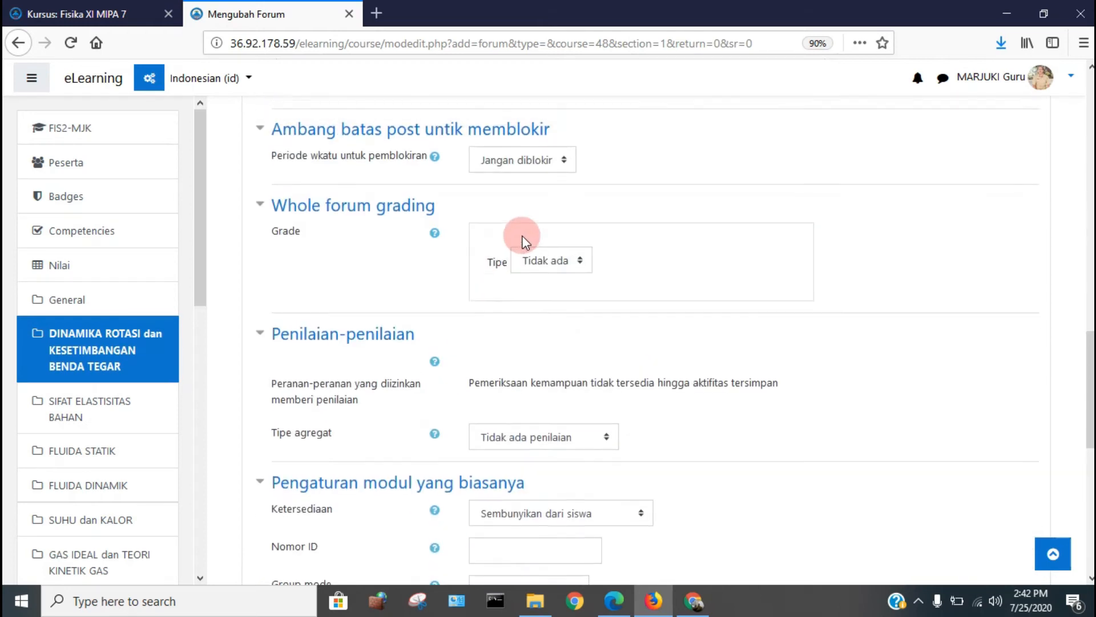
{"action": "scroll", "coordinate": [581, 279], "scroll_direction": "down", "scroll_amount": 4}
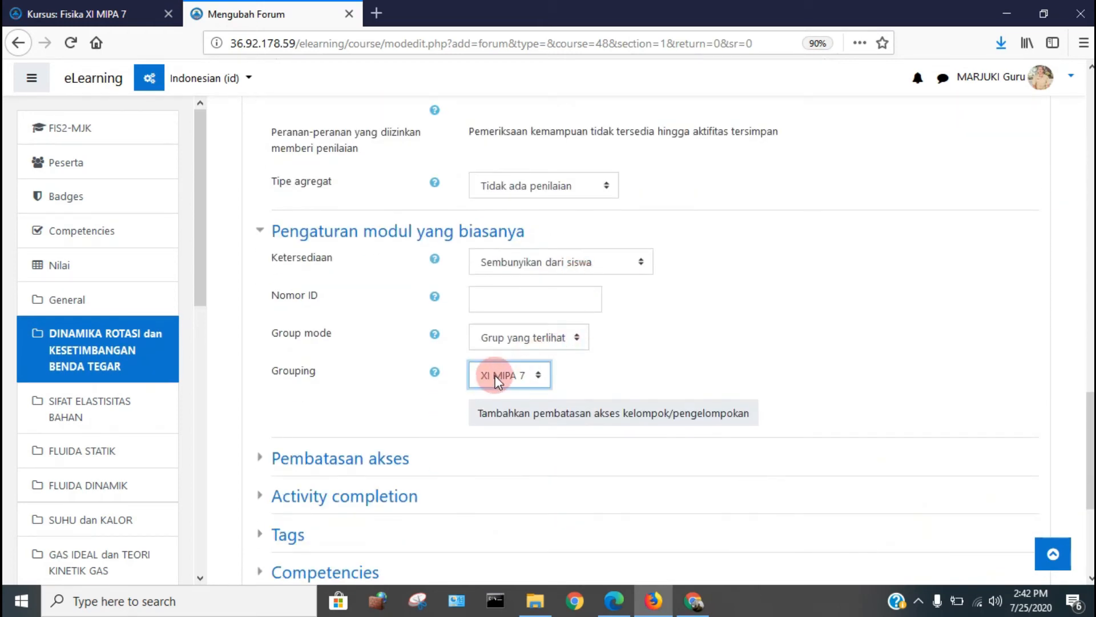
{"action": "scroll", "coordinate": [805, 391], "scroll_direction": "down", "scroll_amount": 4}
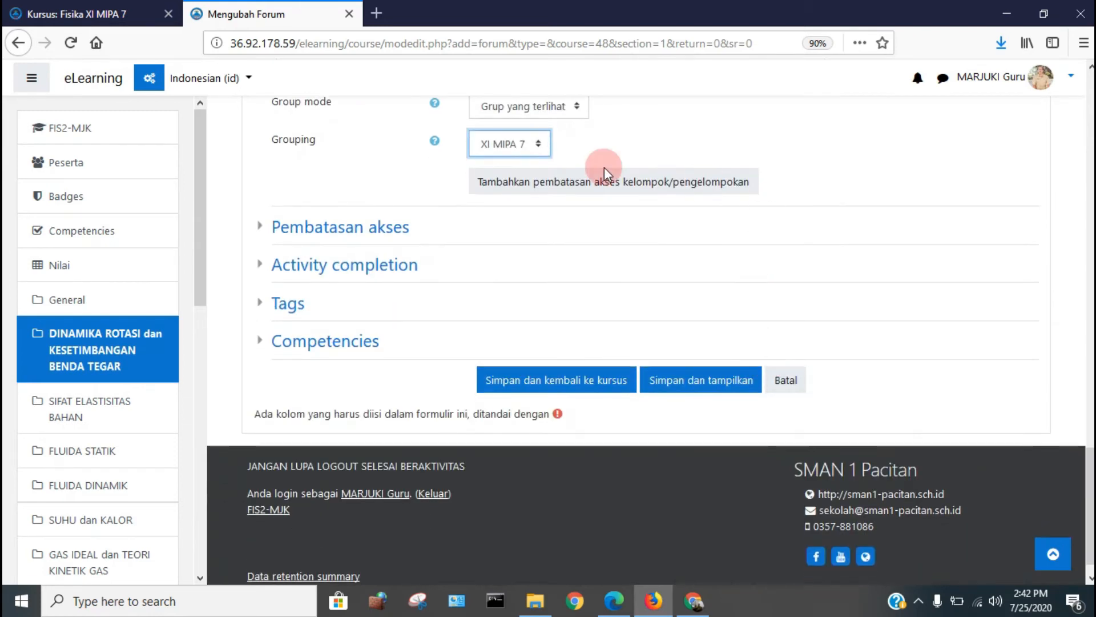
{"action": "left_click", "coordinate": [396, 238]}
{"action": "left_click", "coordinate": [531, 299]}
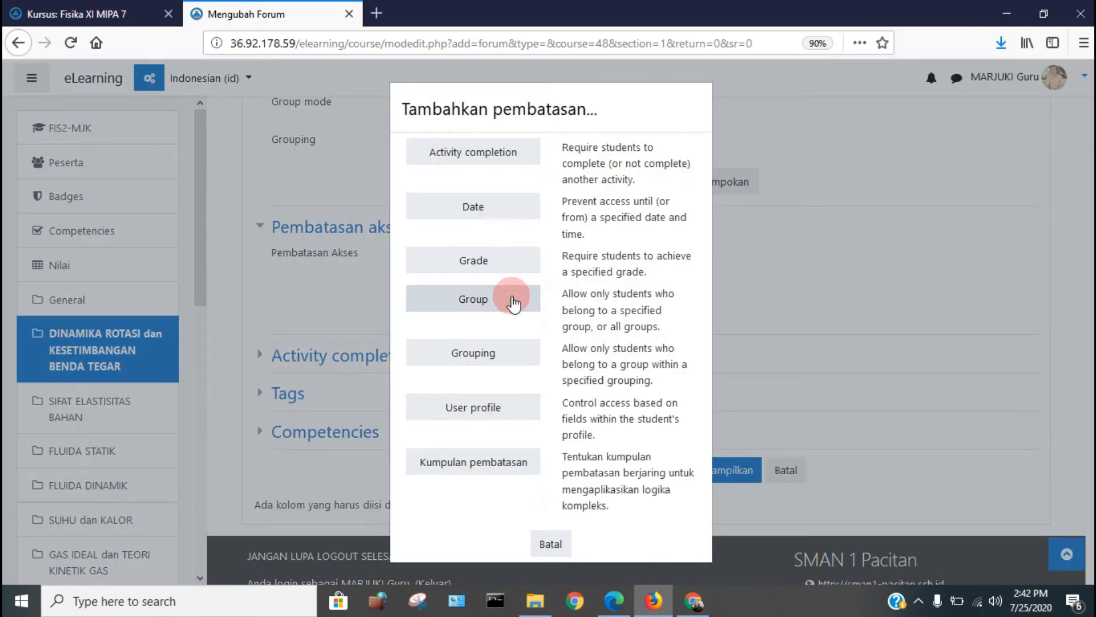
{"action": "left_click", "coordinate": [488, 299]}
{"action": "left_click", "coordinate": [656, 324]}
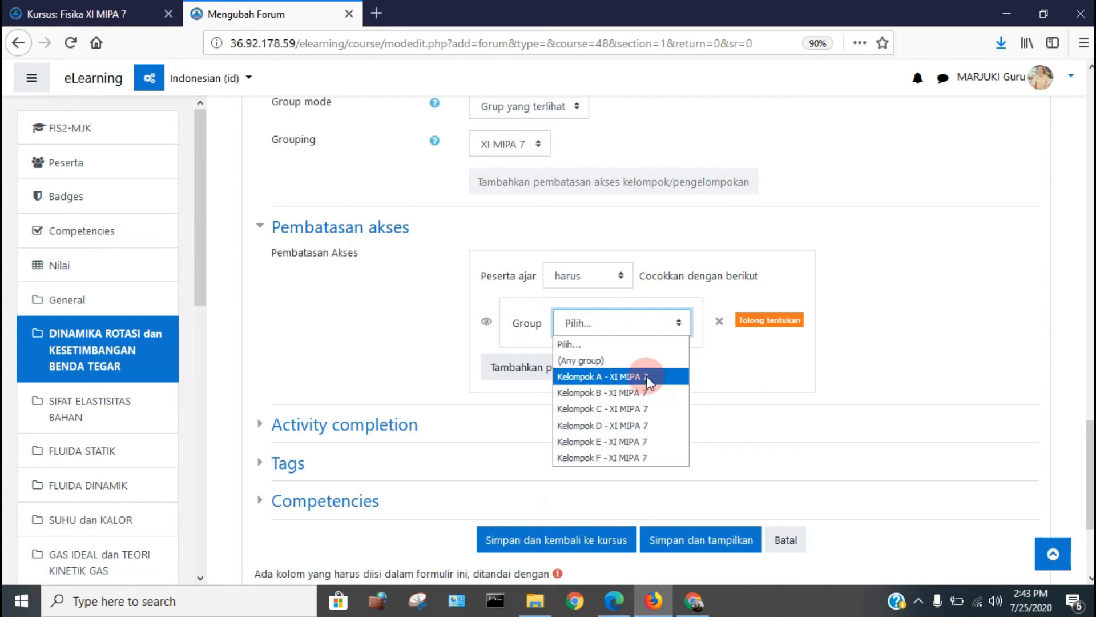
- Set the access condition to Tidak boleh and the restricted group to Kelompok A - XI MIPA 7
{"action": "left_click", "coordinate": [618, 276]}
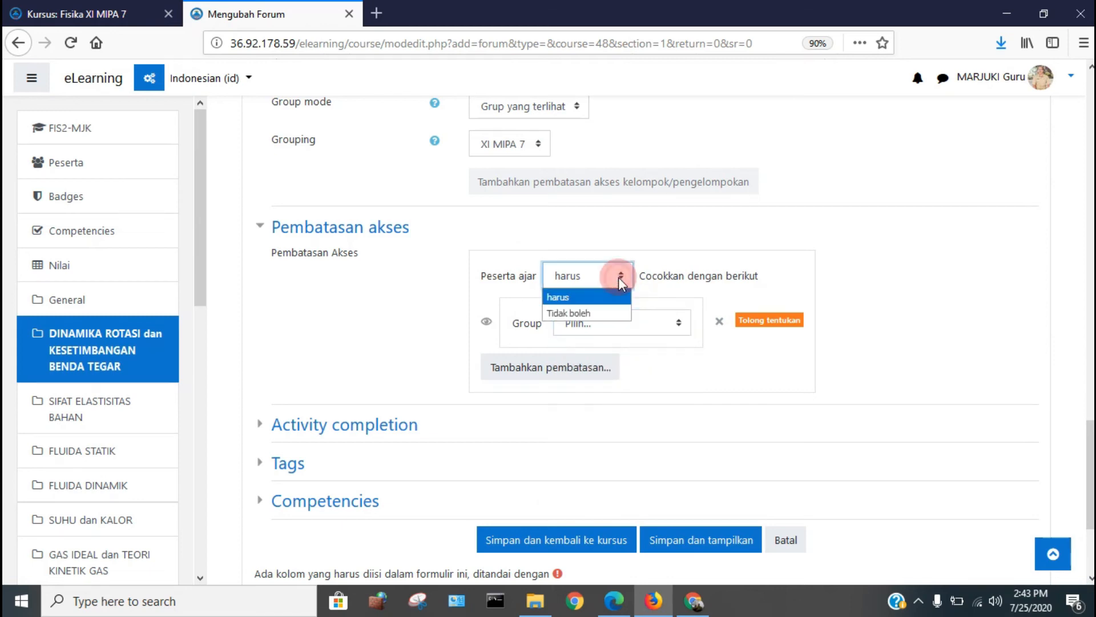
{"action": "left_click", "coordinate": [608, 308]}
{"action": "left_click", "coordinate": [637, 322]}
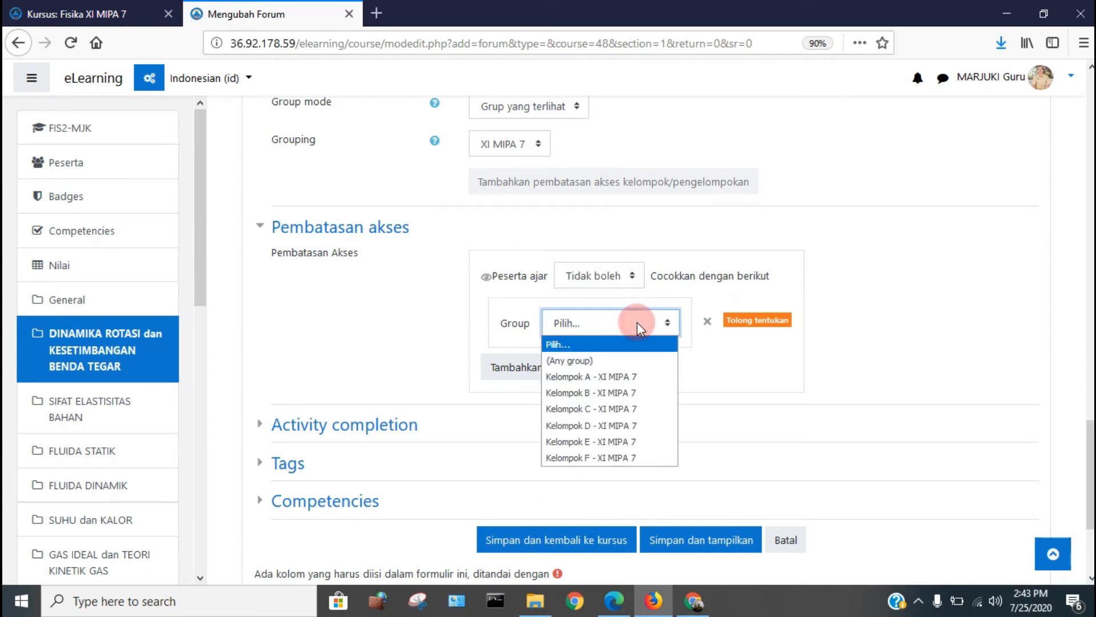
{"action": "left_click", "coordinate": [617, 375]}
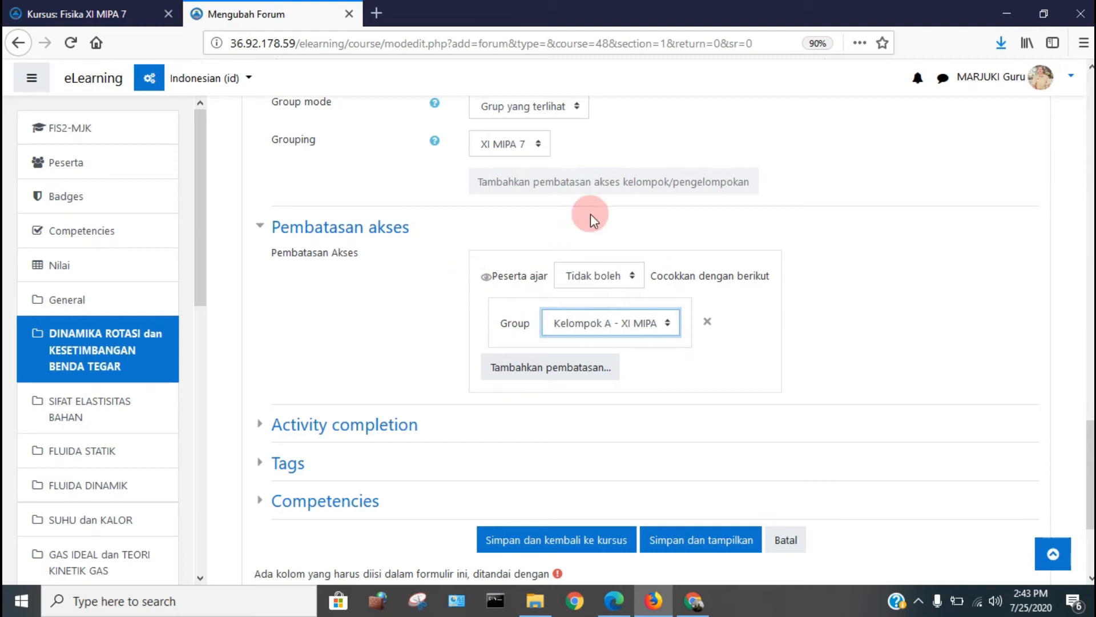
- Change the access condition to harus and remove the Kelompok A group restriction
{"action": "left_click", "coordinate": [661, 325]}
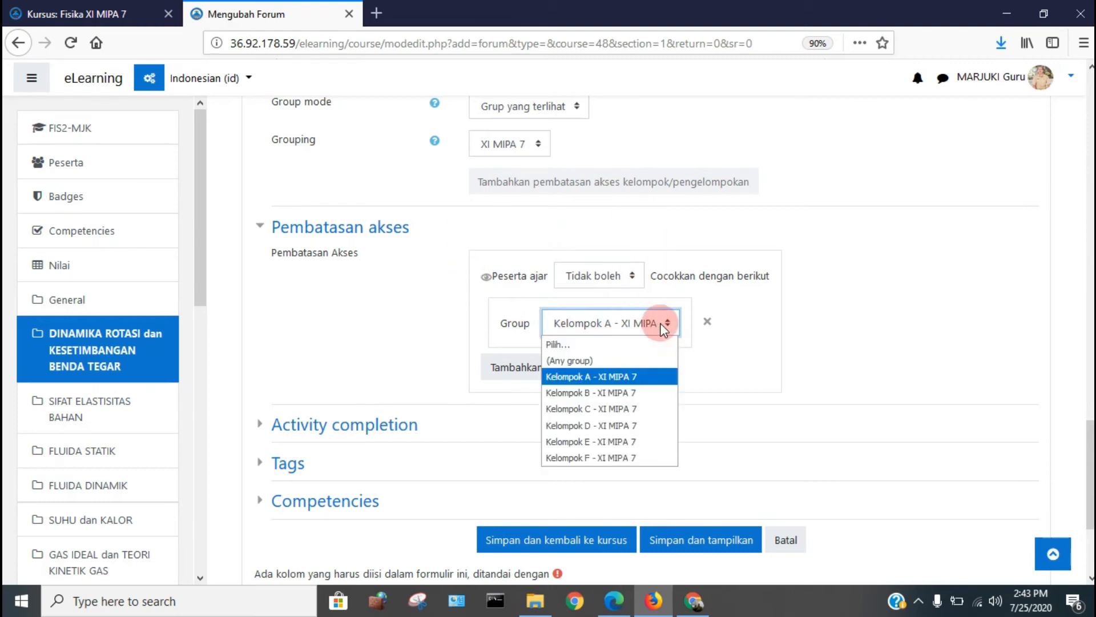
{"action": "left_click", "coordinate": [635, 276]}
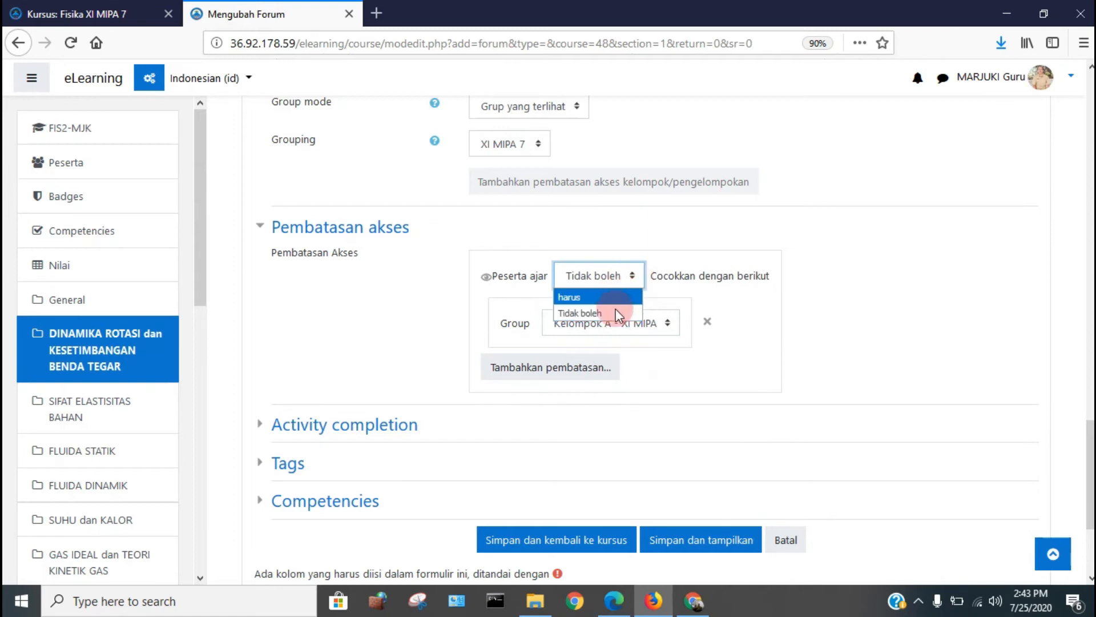
{"action": "left_click", "coordinate": [571, 297]}
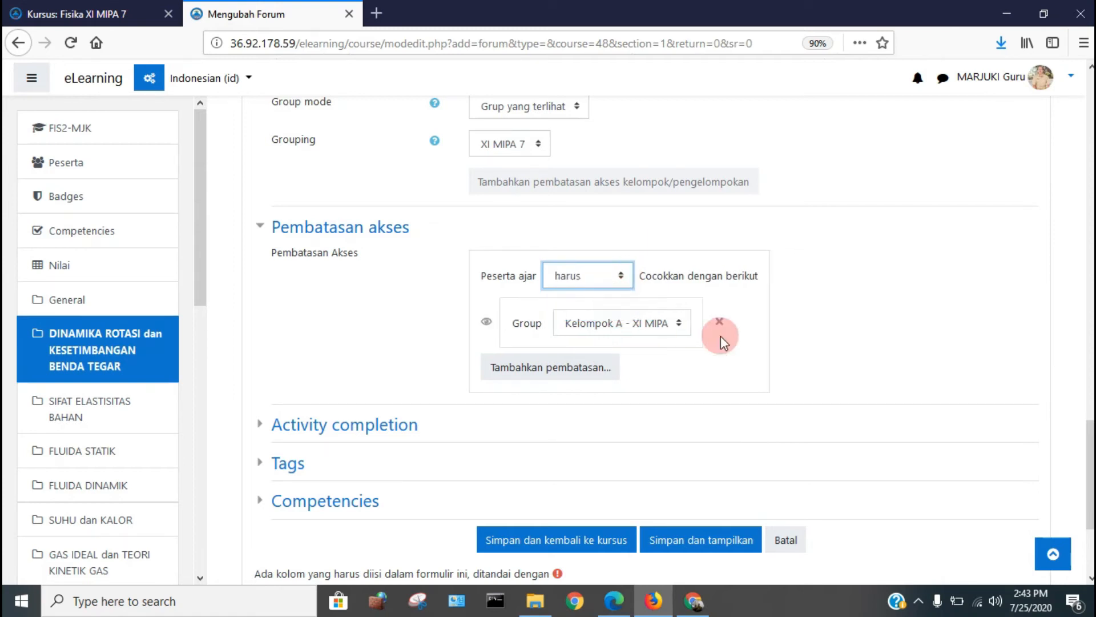
{"action": "left_click", "coordinate": [605, 374]}
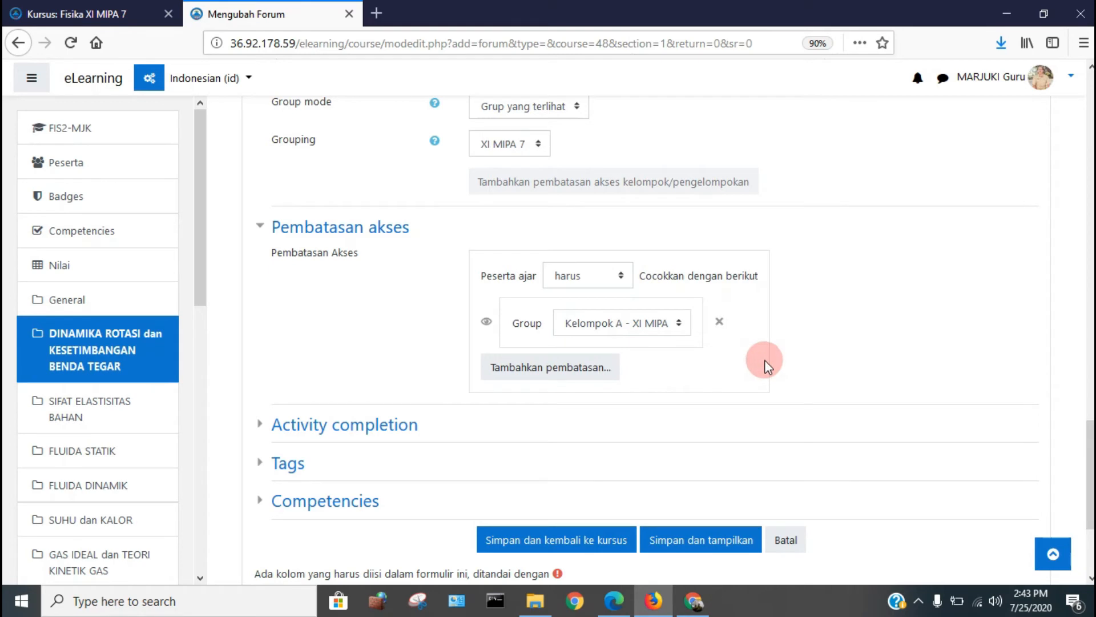
{"action": "left_click", "coordinate": [719, 321]}
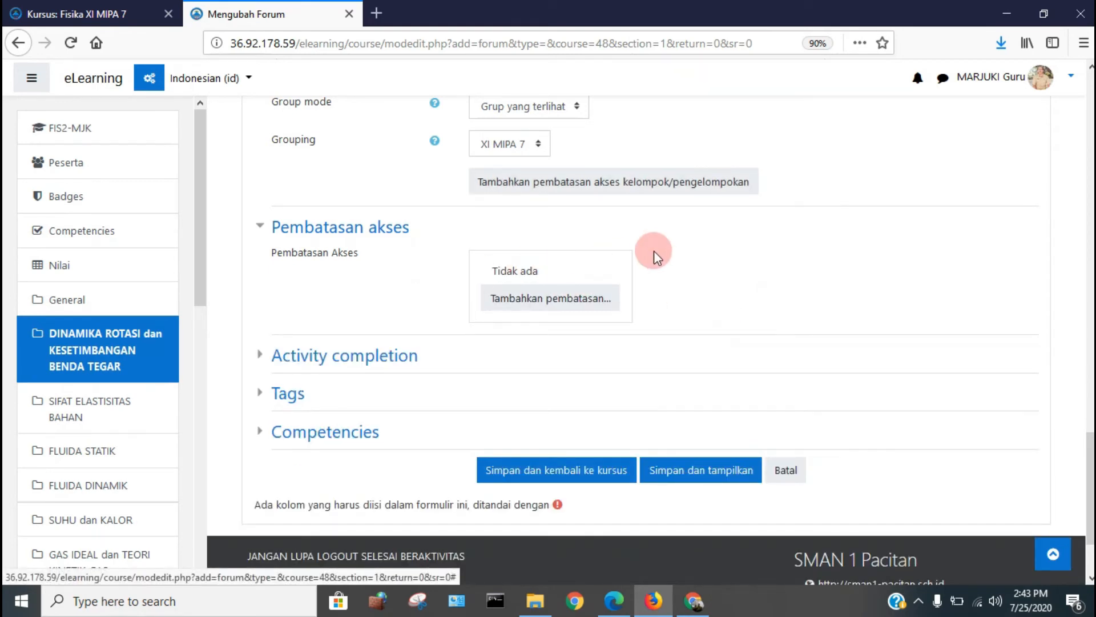
- Set the forum's grouping to Tidak ada
{"action": "scroll", "coordinate": [689, 158], "scroll_direction": "up", "scroll_amount": 3}
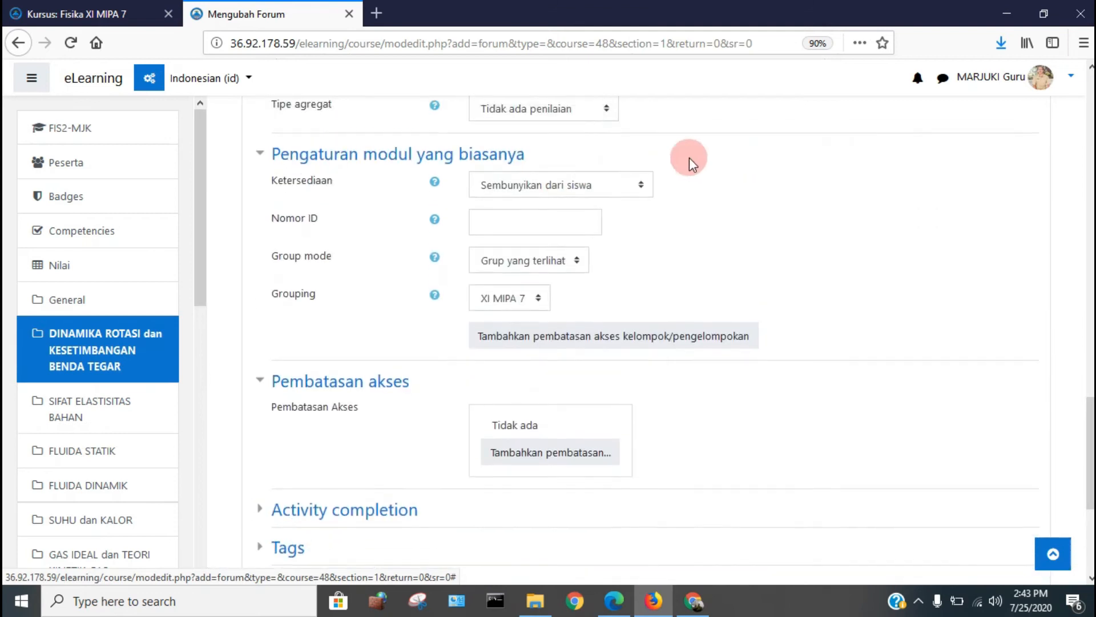
{"action": "left_click", "coordinate": [538, 303]}
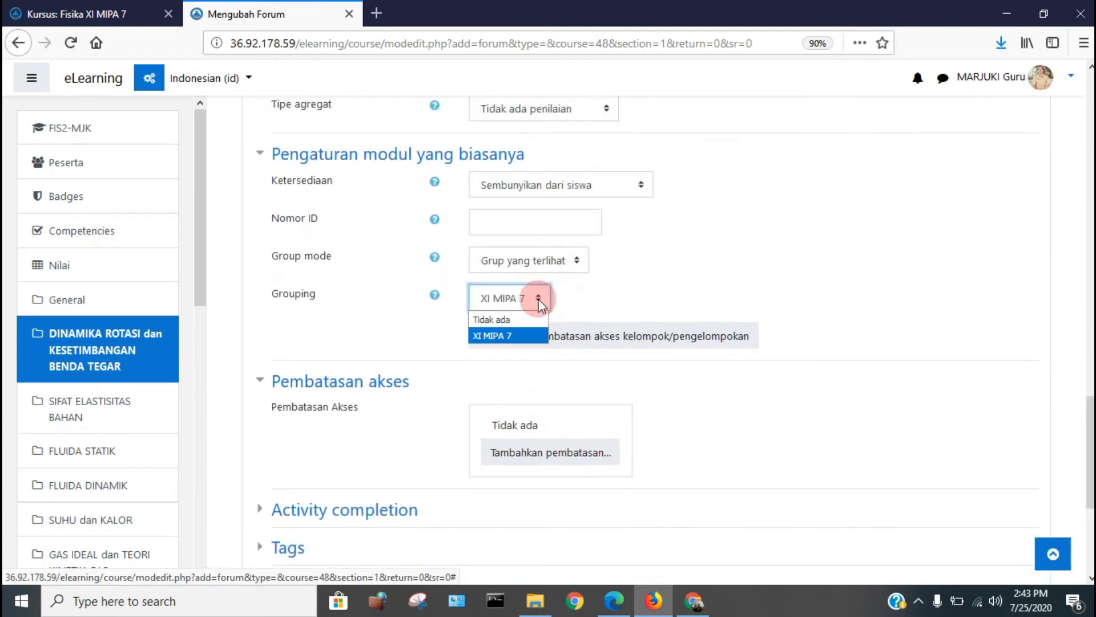
{"action": "left_click", "coordinate": [512, 319]}
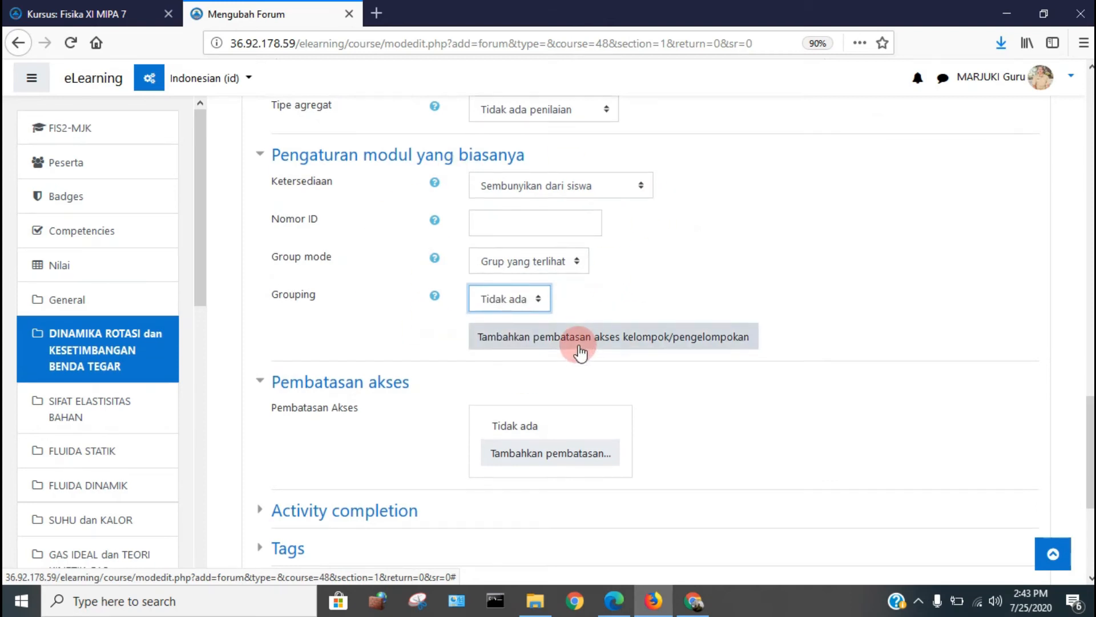
- Review the forum form from its name and description through availability, attachments, grading, group and access restriction settings
{"action": "scroll", "coordinate": [578, 344], "scroll_direction": "up", "scroll_amount": 10}
{"action": "scroll", "coordinate": [413, 308], "scroll_direction": "up", "scroll_amount": 12}
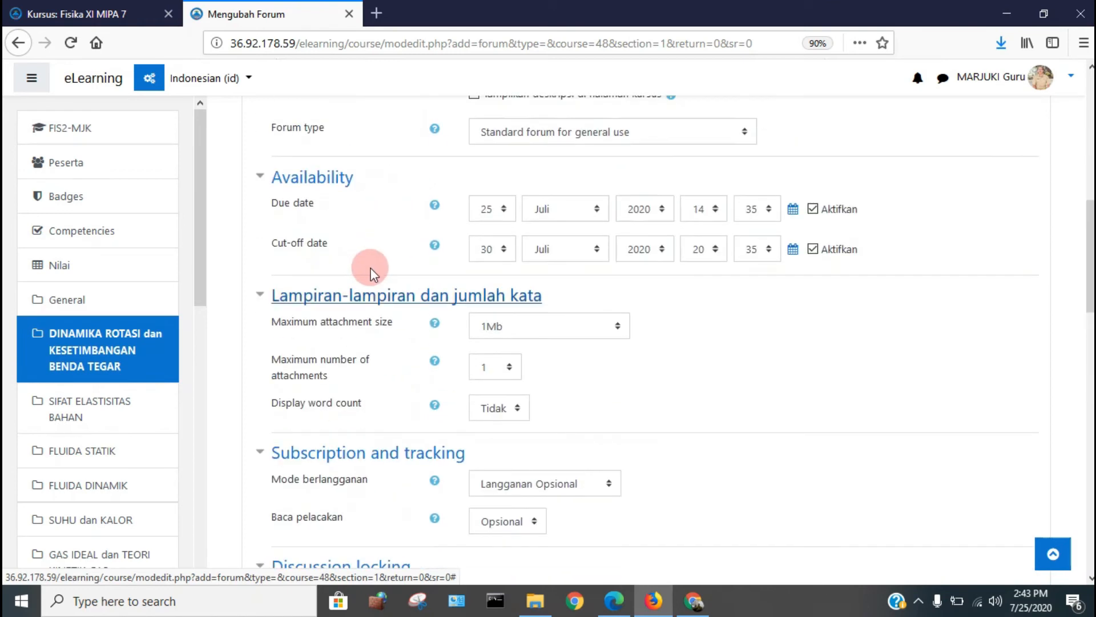
{"action": "scroll", "coordinate": [586, 320], "scroll_direction": "down", "scroll_amount": 11}
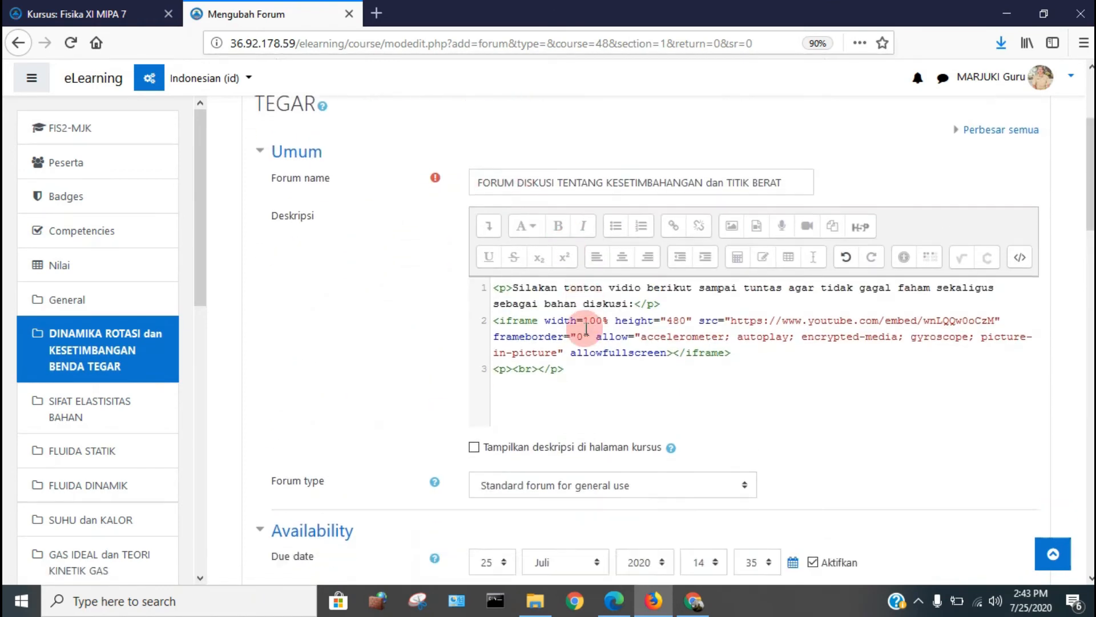
{"action": "scroll", "coordinate": [588, 331], "scroll_direction": "down", "scroll_amount": 1}
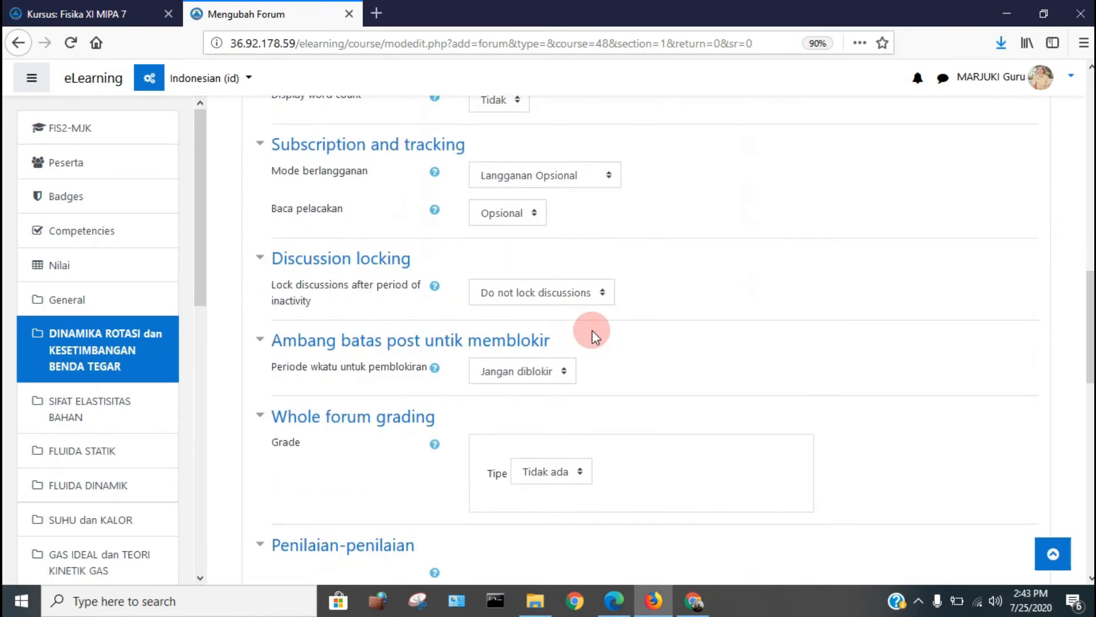
{"action": "scroll", "coordinate": [619, 330], "scroll_direction": "down", "scroll_amount": 3}
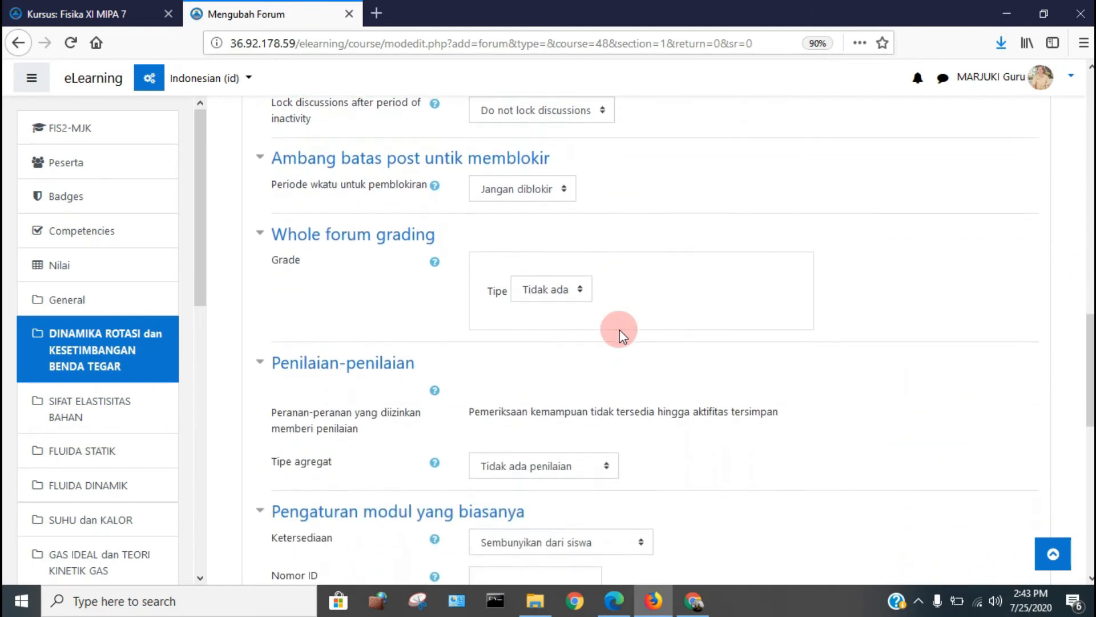
{"action": "scroll", "coordinate": [619, 330], "scroll_direction": "down", "scroll_amount": 2}
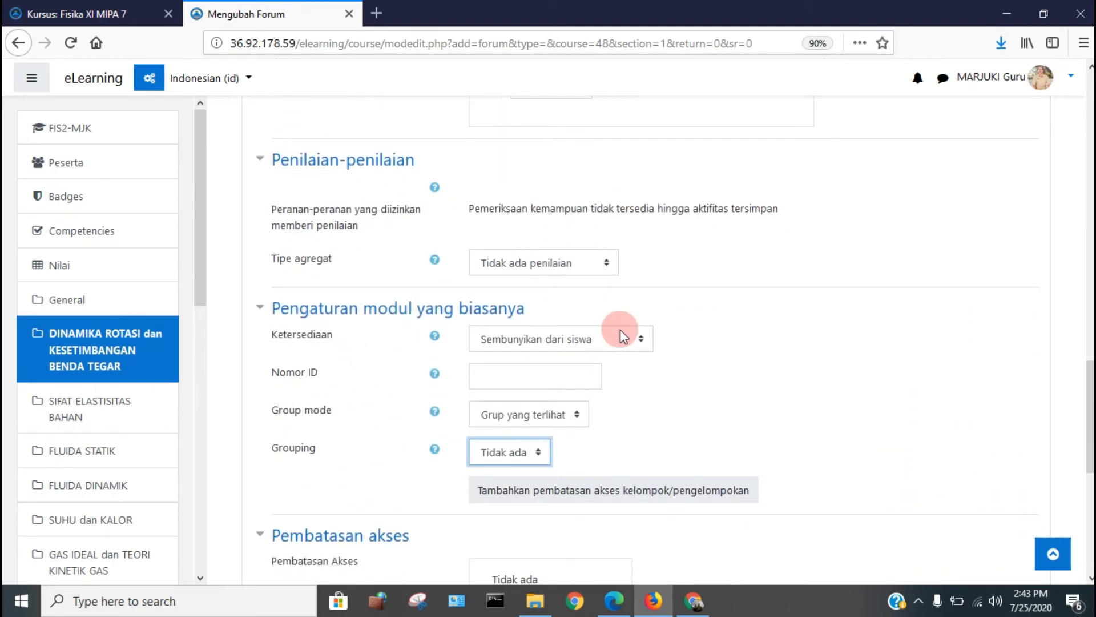
{"action": "scroll", "coordinate": [689, 325], "scroll_direction": "down", "scroll_amount": 2}
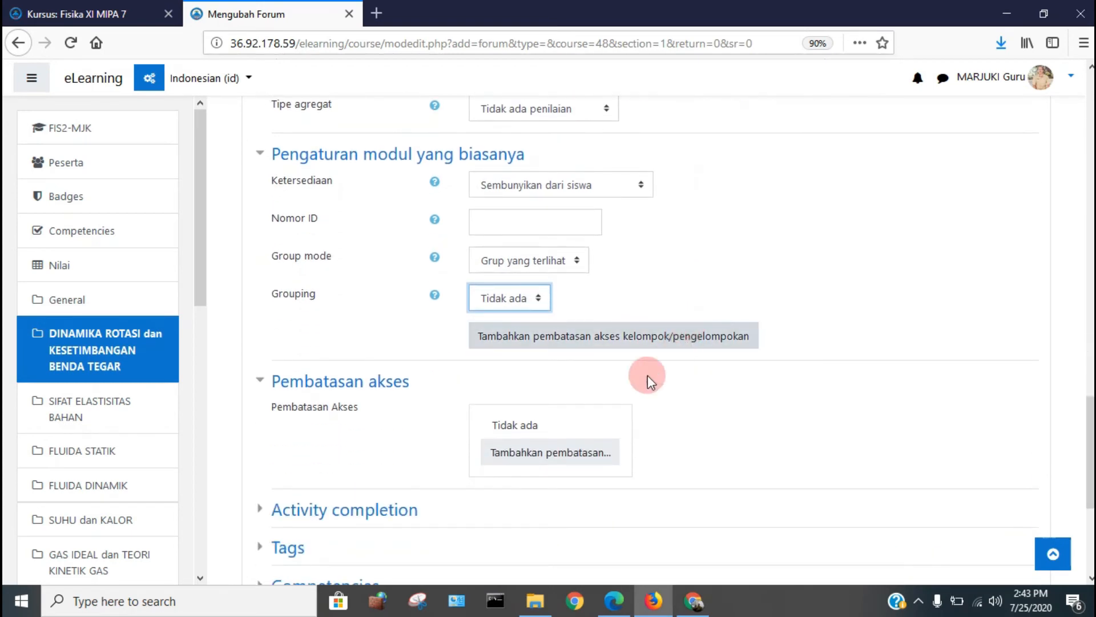
{"action": "scroll", "coordinate": [409, 299], "scroll_direction": "up", "scroll_amount": 3}
{"action": "scroll", "coordinate": [407, 299], "scroll_direction": "up", "scroll_amount": 1}
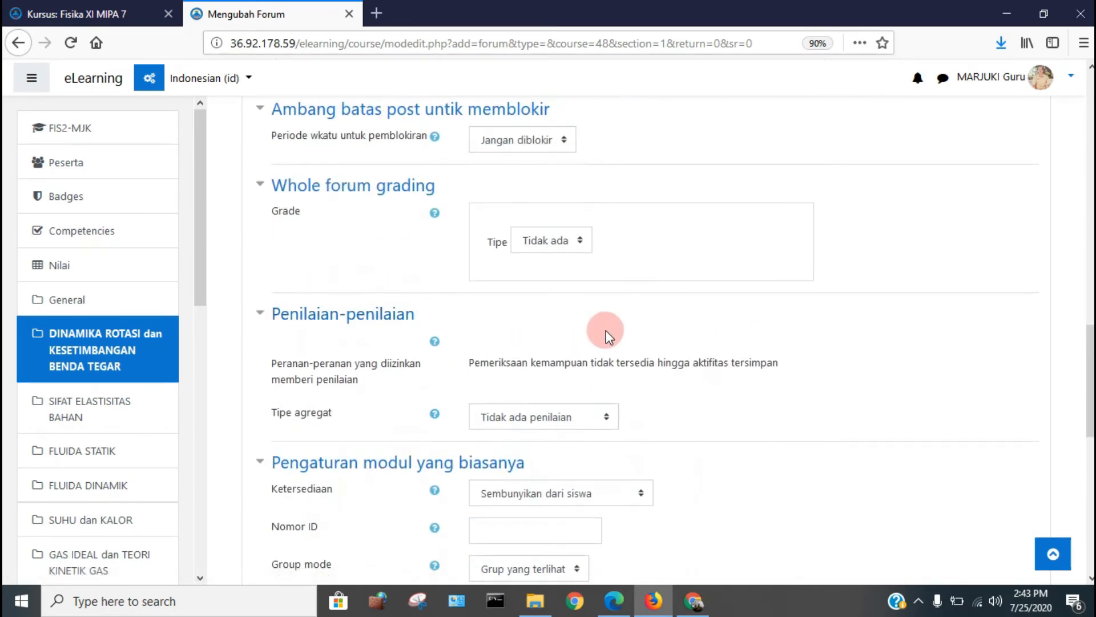
{"action": "scroll", "coordinate": [631, 355], "scroll_direction": "down", "scroll_amount": 4}
{"action": "scroll", "coordinate": [634, 360], "scroll_direction": "down", "scroll_amount": 3}
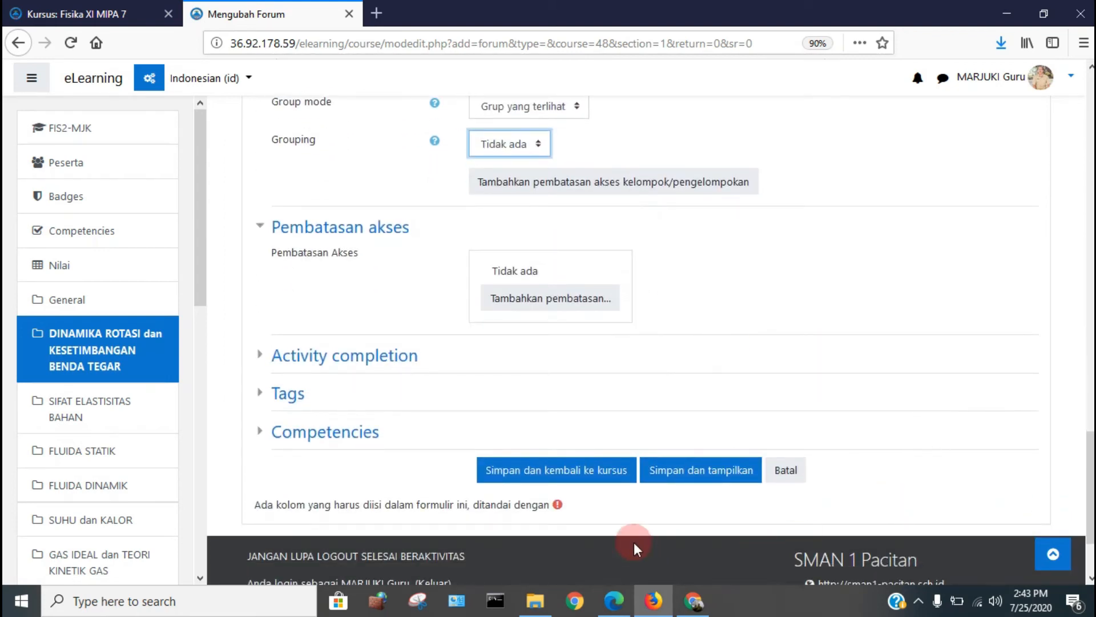
- Save the new forum, return to the course and check its entry under DINAMIKA ROTASI dan KESETIMBANGAN BENDA TEGAR
{"action": "left_click", "coordinate": [595, 473]}
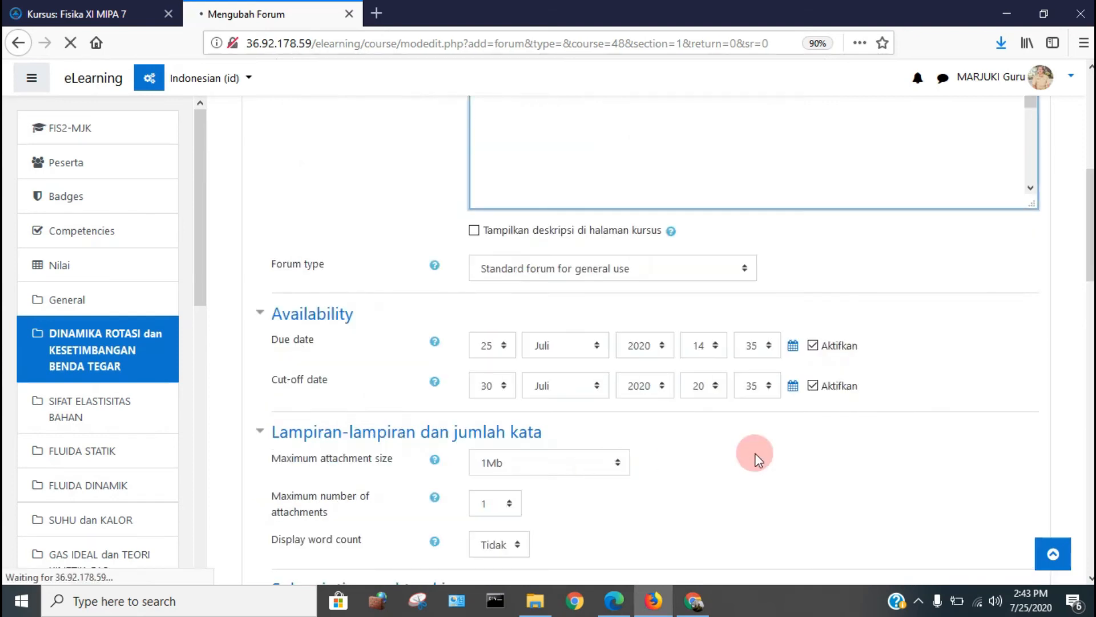
{"action": "scroll", "coordinate": [754, 454], "scroll_direction": "up", "scroll_amount": 3}
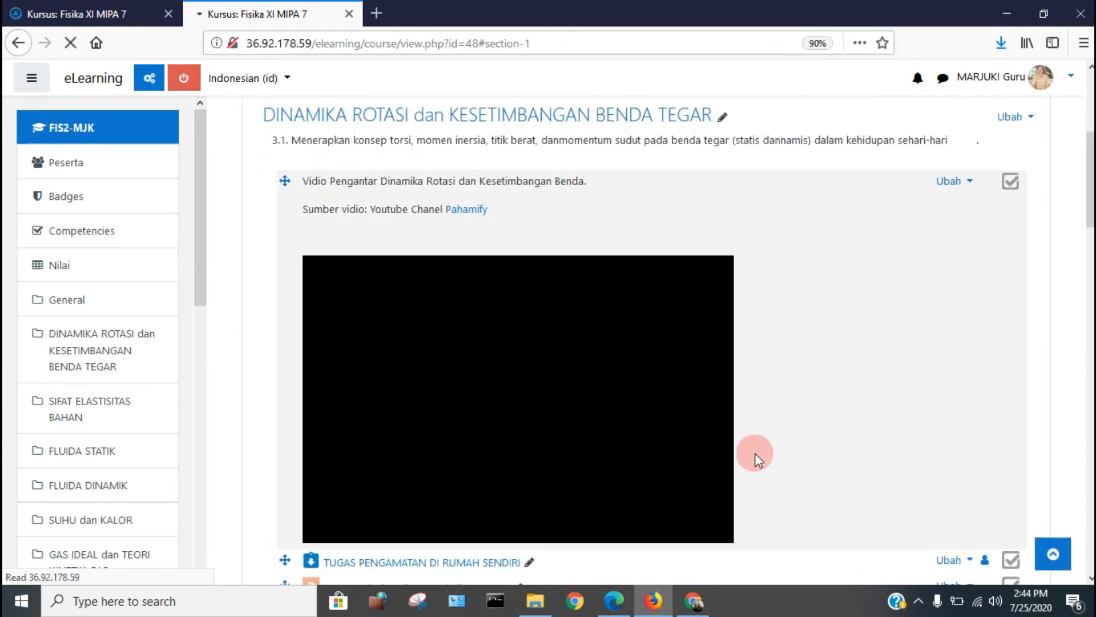
{"action": "scroll", "coordinate": [688, 433], "scroll_direction": "down", "scroll_amount": 20}
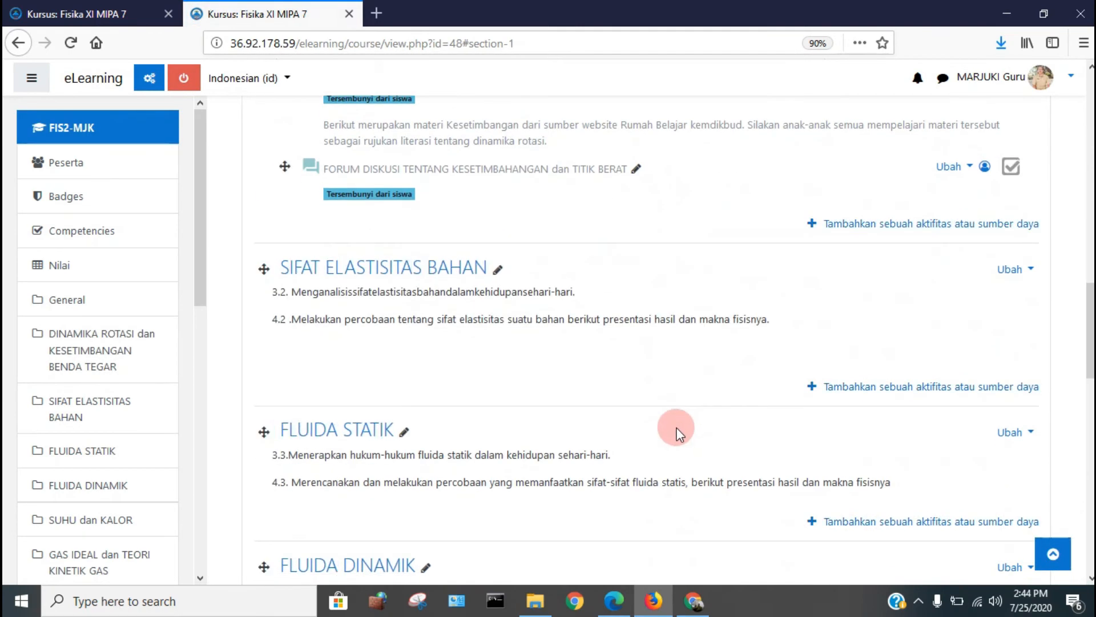
{"action": "scroll", "coordinate": [676, 426], "scroll_direction": "down", "scroll_amount": 5}
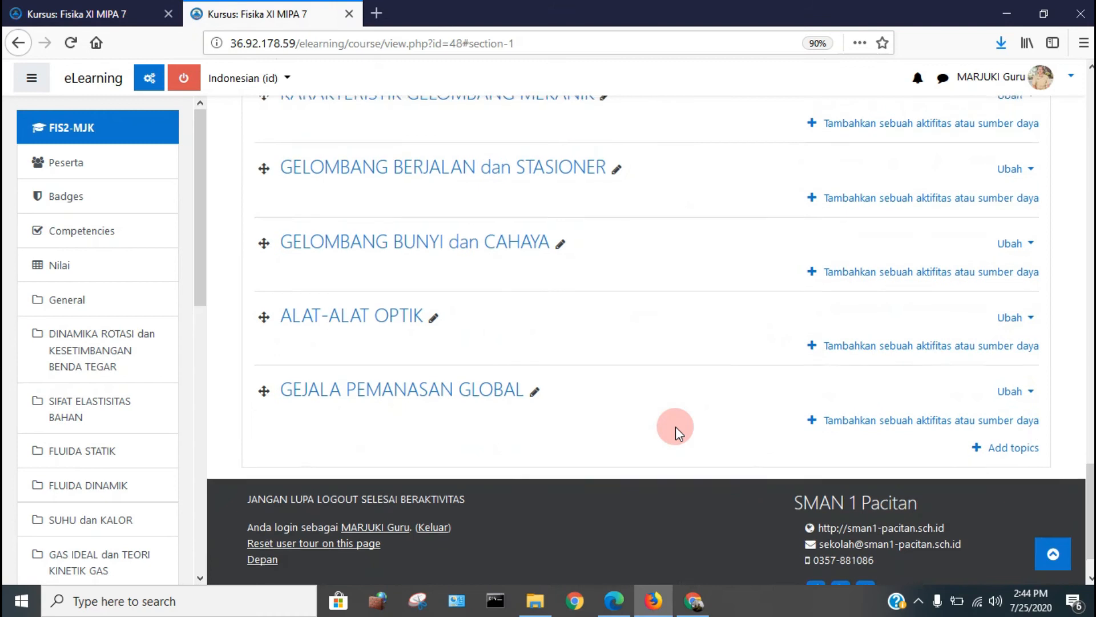
{"action": "scroll", "coordinate": [676, 427], "scroll_direction": "up", "scroll_amount": 12}
{"action": "scroll", "coordinate": [676, 426], "scroll_direction": "up", "scroll_amount": 5}
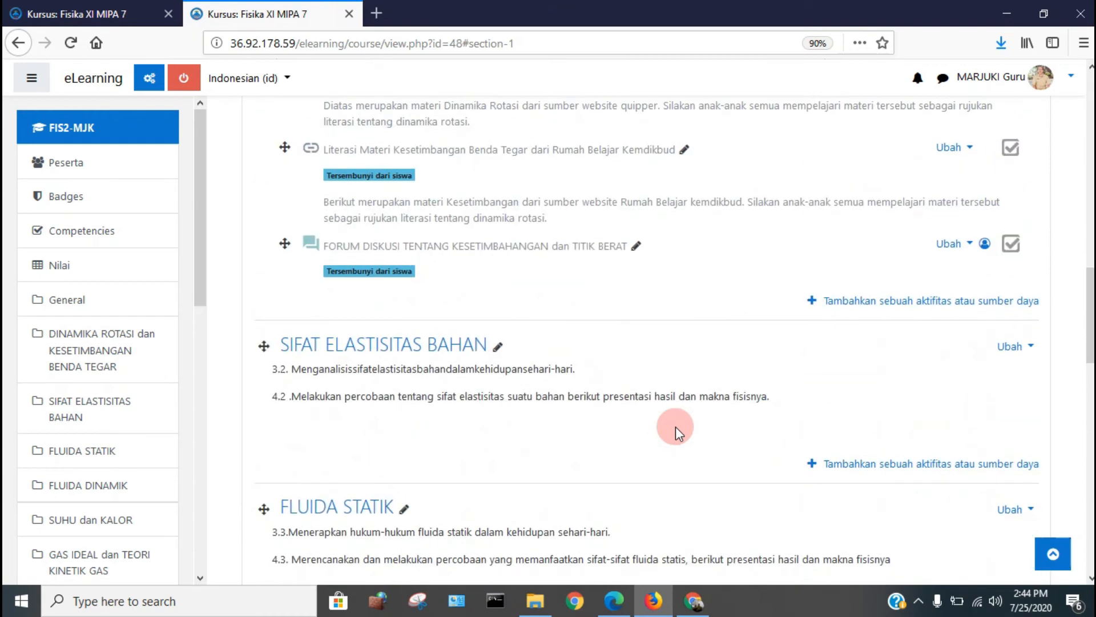
{"action": "scroll", "coordinate": [676, 427], "scroll_direction": "up", "scroll_amount": 6}
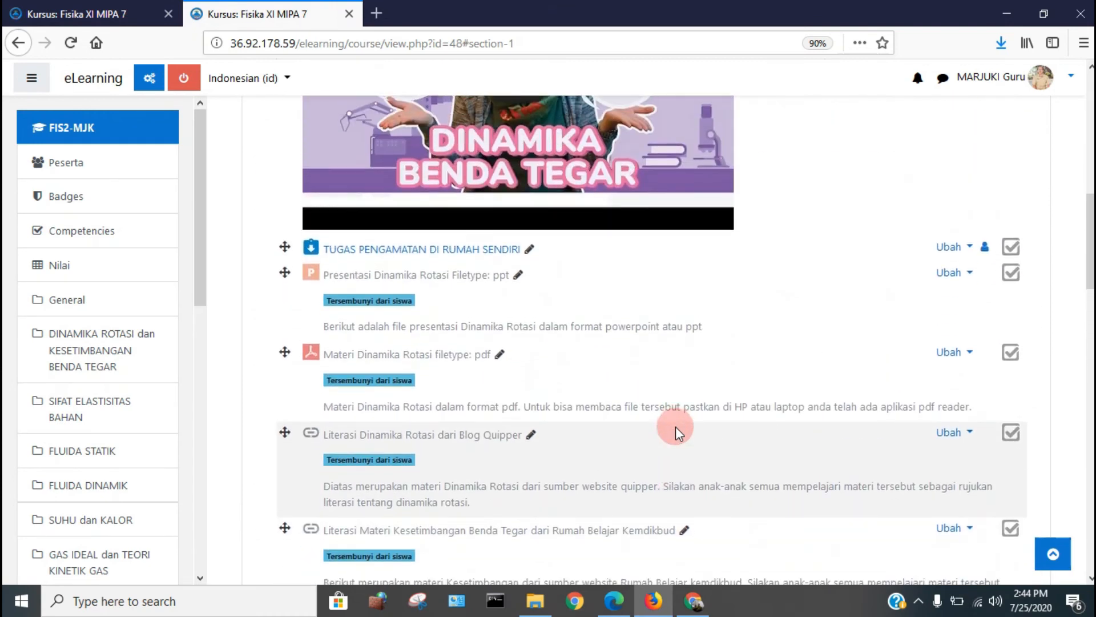
{"action": "scroll", "coordinate": [676, 427], "scroll_direction": "down", "scroll_amount": 6}
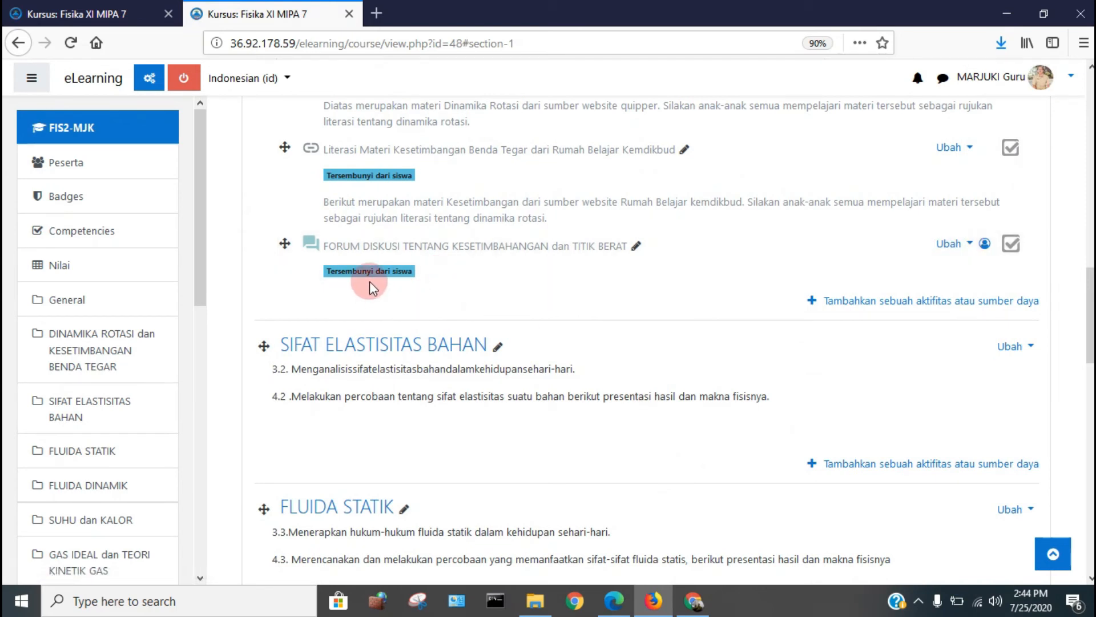
- Open the settings of the forum on KESETIMBAHANGAN dan TITIK BERAT and enable displaying its description on the course page
{"action": "left_click", "coordinate": [969, 244]}
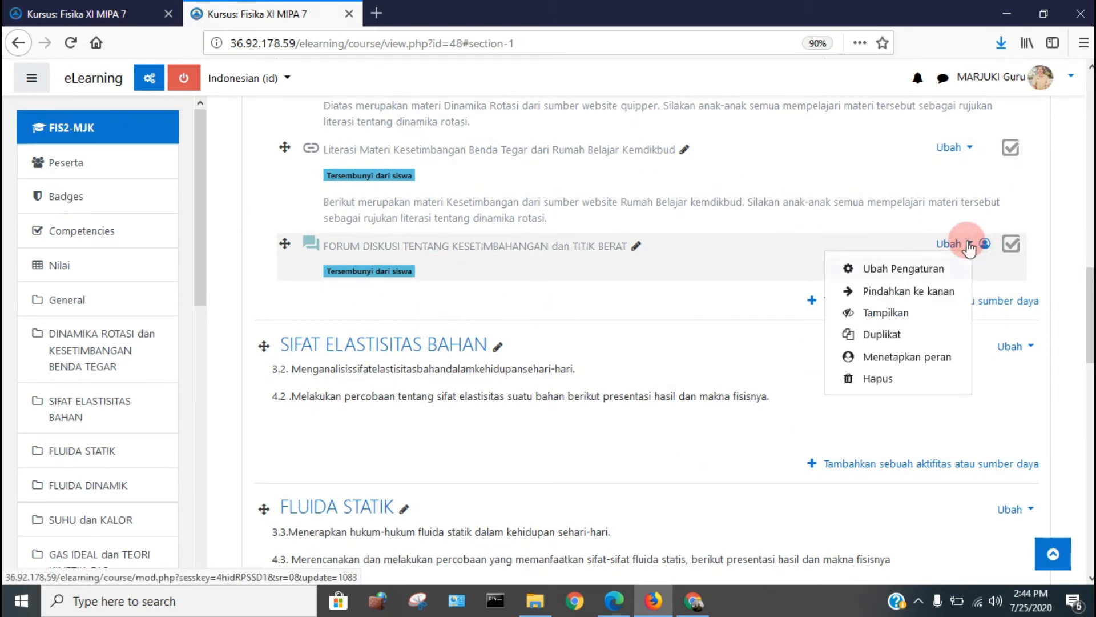
{"action": "left_click", "coordinate": [908, 275]}
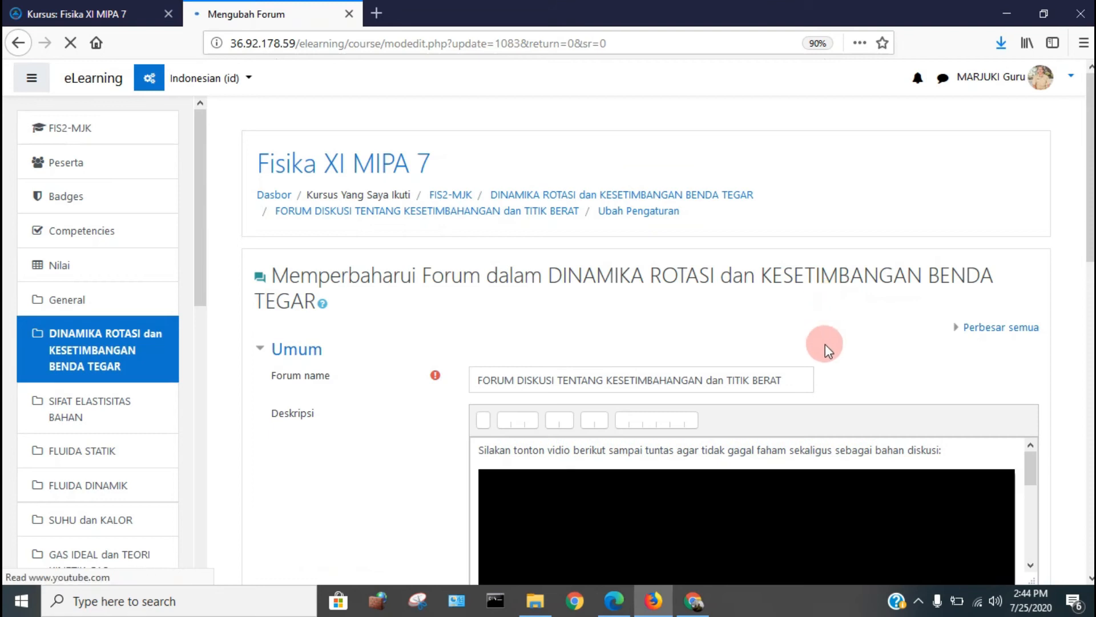
{"action": "scroll", "coordinate": [782, 440], "scroll_direction": "down", "scroll_amount": 3}
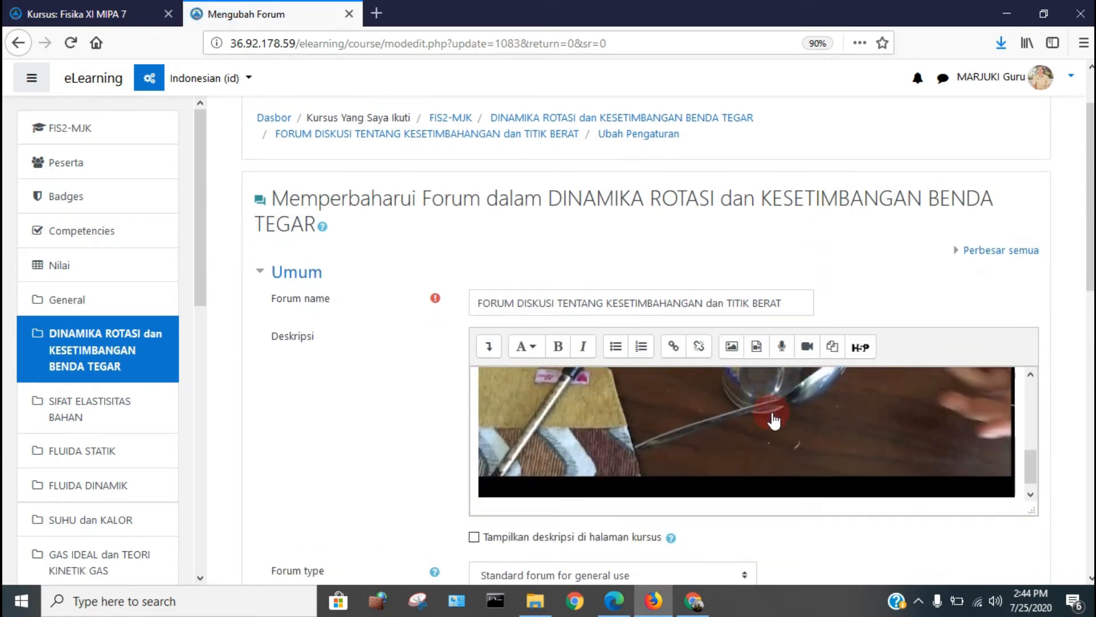
{"action": "left_click", "coordinate": [473, 537]}
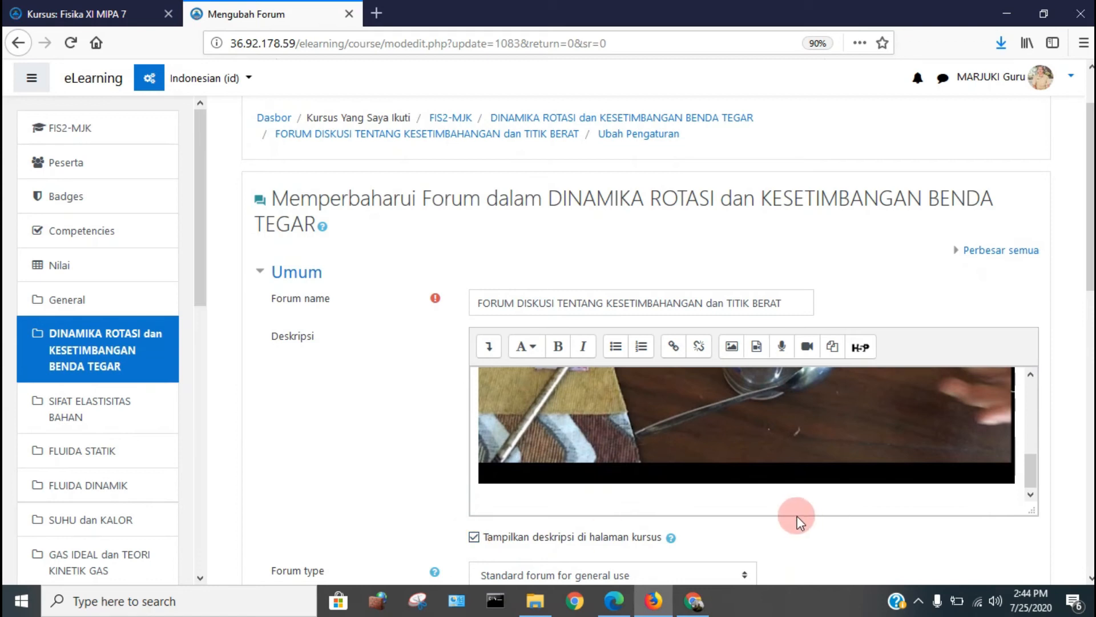
- Check the forum's due and cut-off dates, and save the changed settings, returning to the course
{"action": "scroll", "coordinate": [793, 513], "scroll_direction": "down", "scroll_amount": 6}
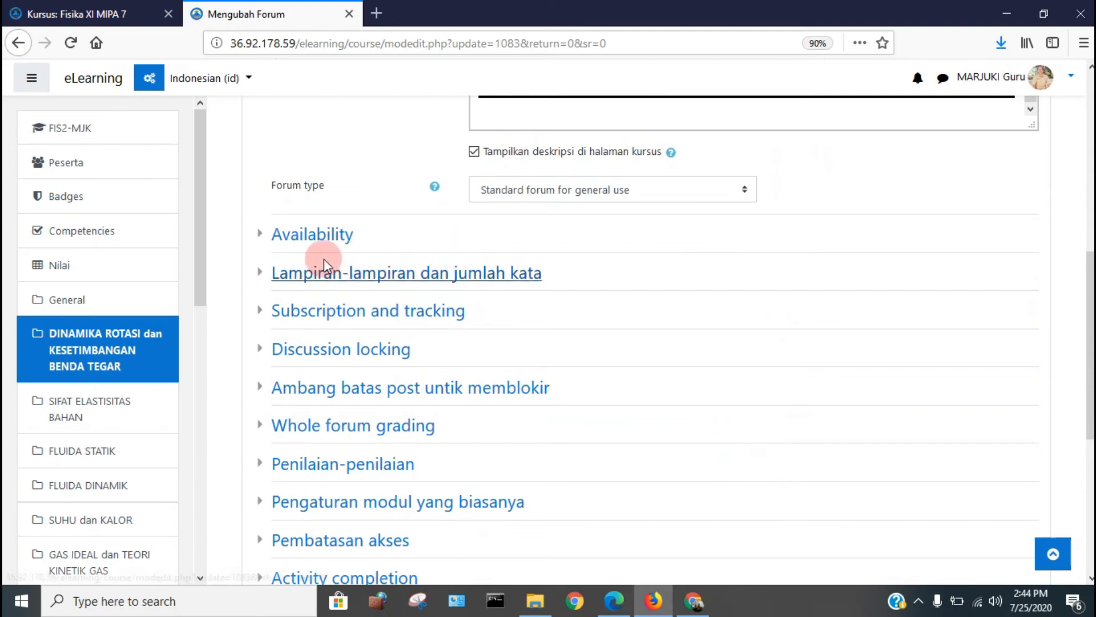
{"action": "left_click", "coordinate": [330, 240]}
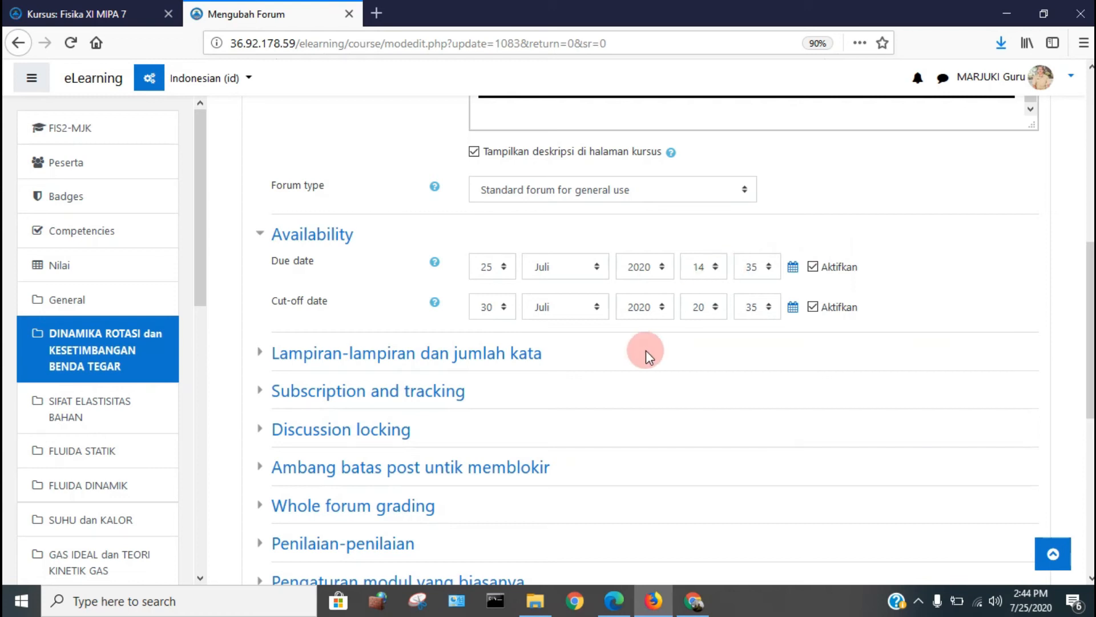
{"action": "scroll", "coordinate": [495, 383], "scroll_direction": "down", "scroll_amount": 3}
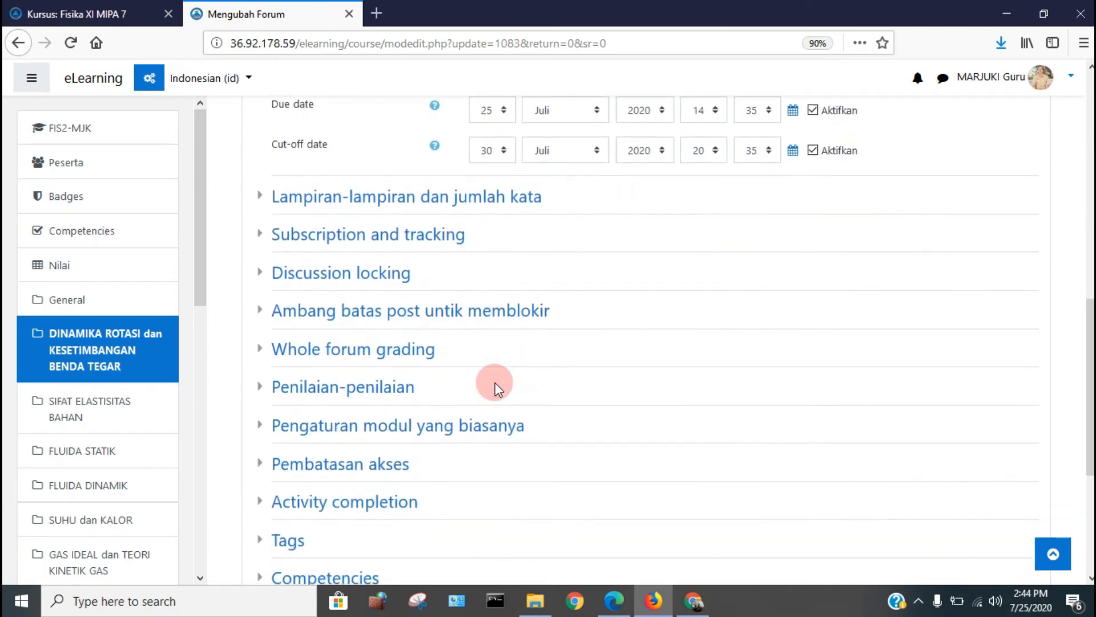
{"action": "scroll", "coordinate": [496, 387], "scroll_direction": "down", "scroll_amount": 4}
{"action": "left_click", "coordinate": [550, 392]}
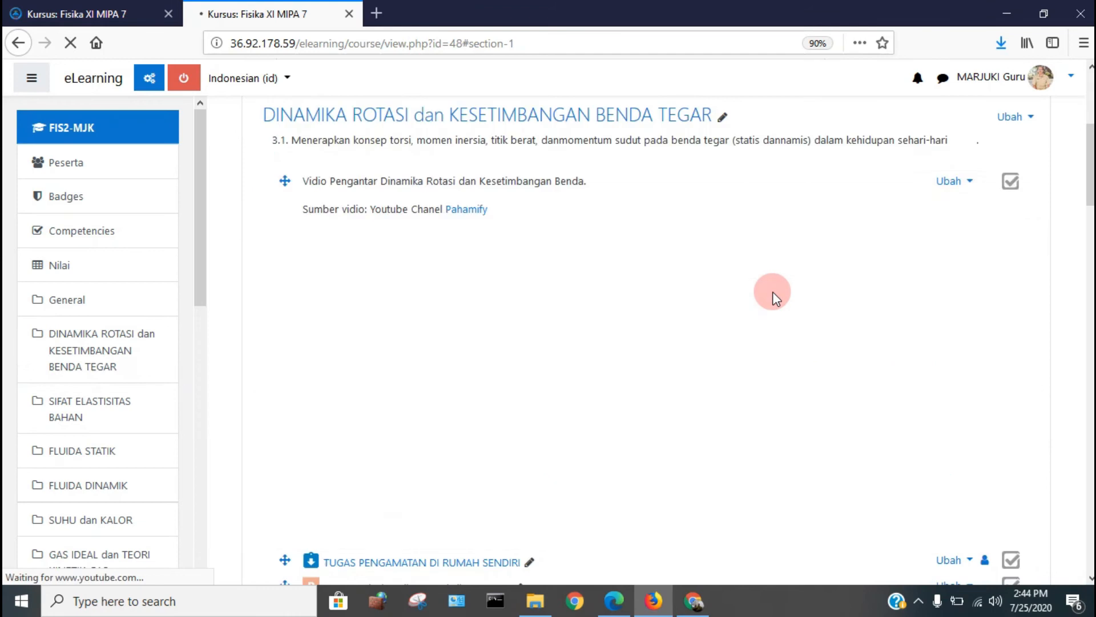
- Make the hidden discussion forum visible to students and check its embedded video on the course page
{"action": "scroll", "coordinate": [775, 296], "scroll_direction": "down", "scroll_amount": 10}
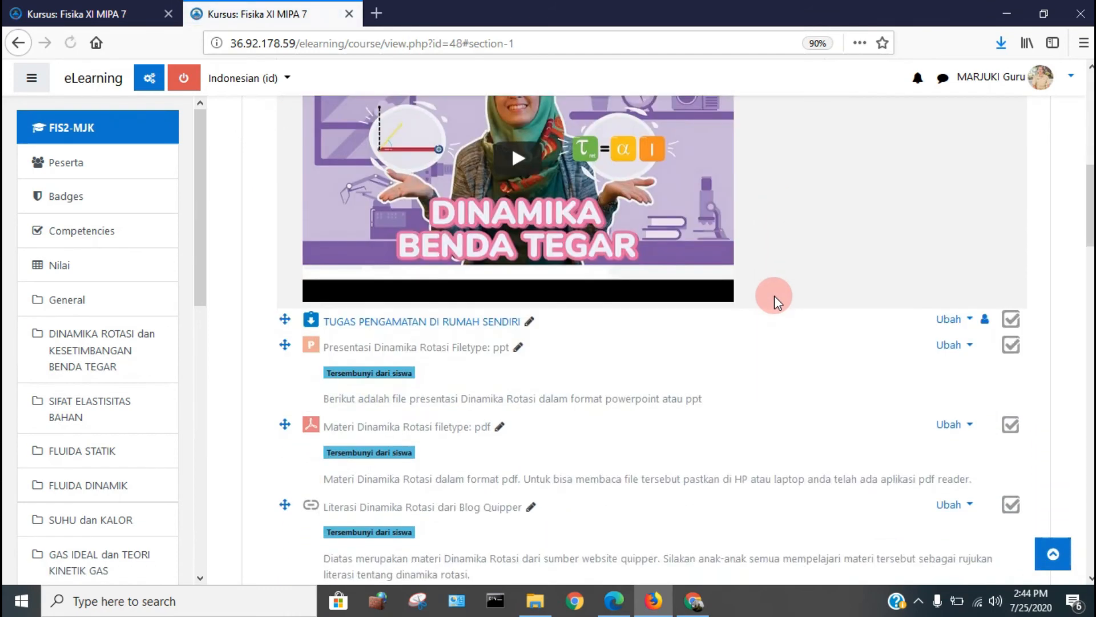
{"action": "scroll", "coordinate": [774, 296], "scroll_direction": "down", "scroll_amount": 5}
{"action": "scroll", "coordinate": [775, 296], "scroll_direction": "up", "scroll_amount": 5}
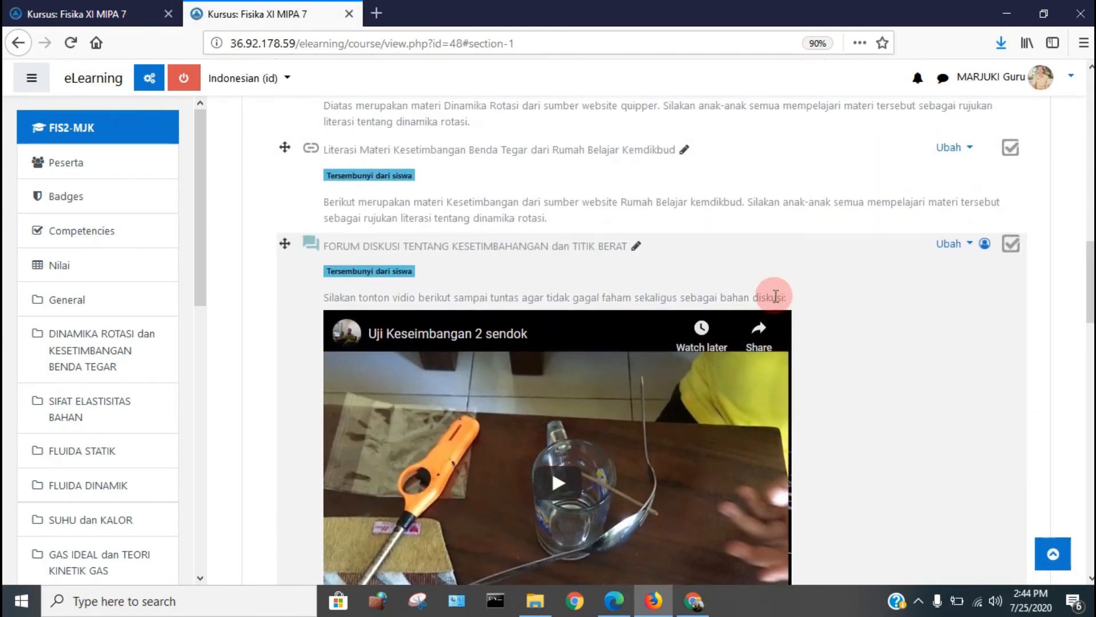
{"action": "scroll", "coordinate": [775, 295], "scroll_direction": "down", "scroll_amount": 3}
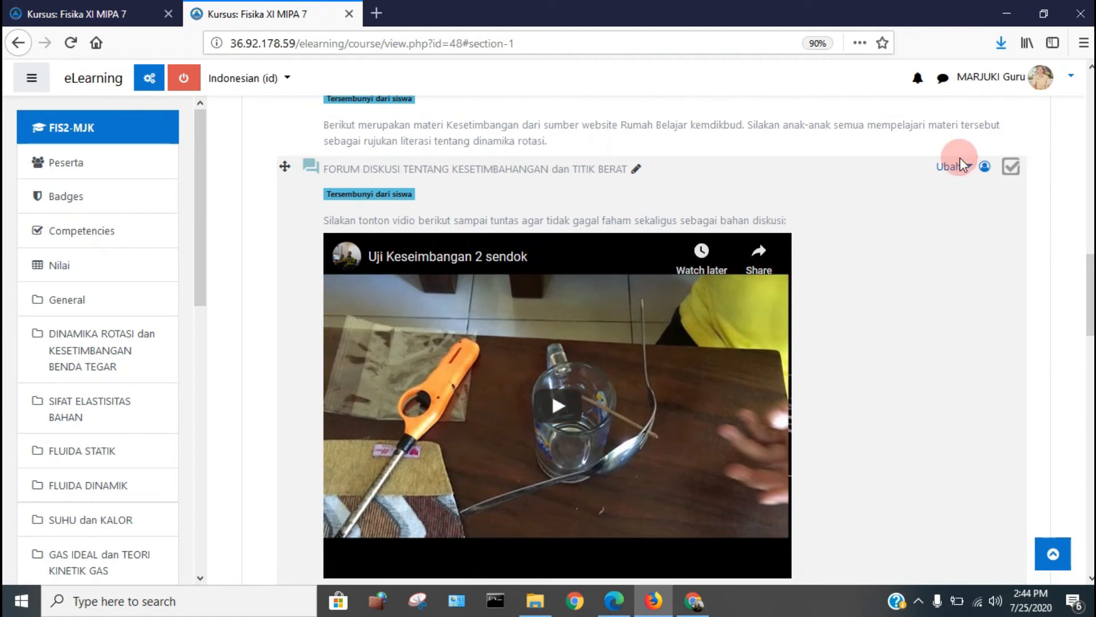
{"action": "left_click", "coordinate": [959, 169]}
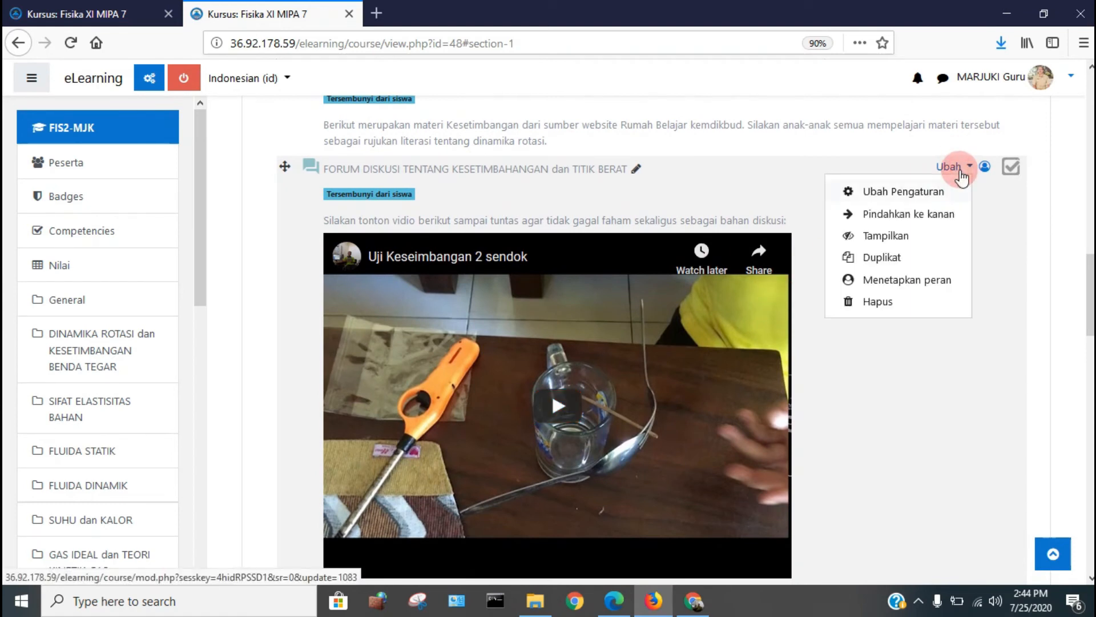
{"action": "left_click", "coordinate": [898, 238]}
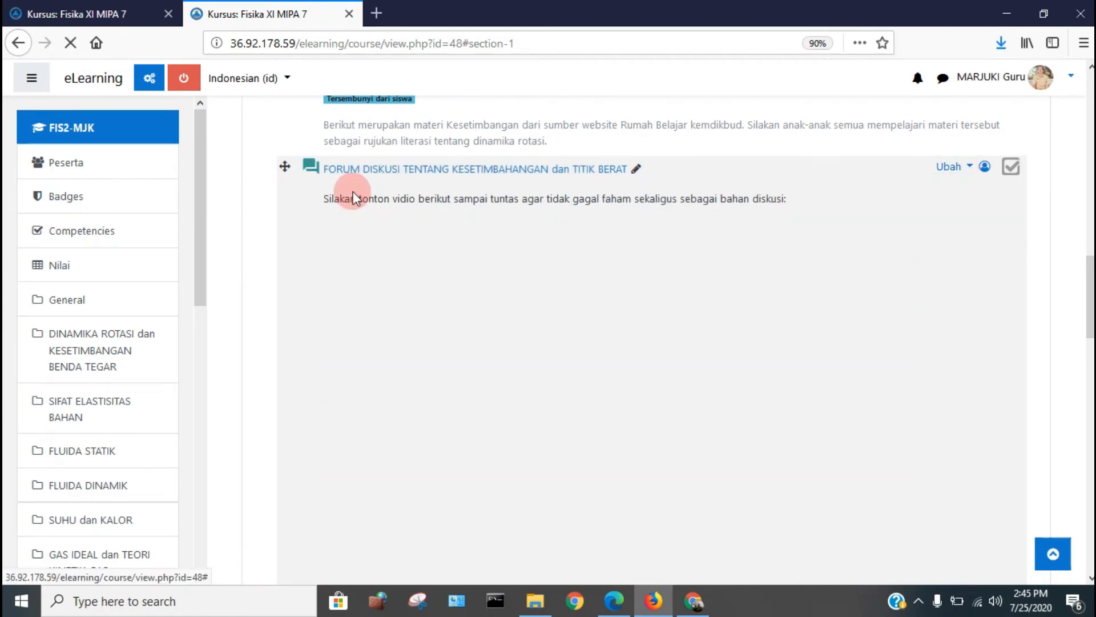
{"action": "scroll", "coordinate": [835, 243], "scroll_direction": "down", "scroll_amount": 3}
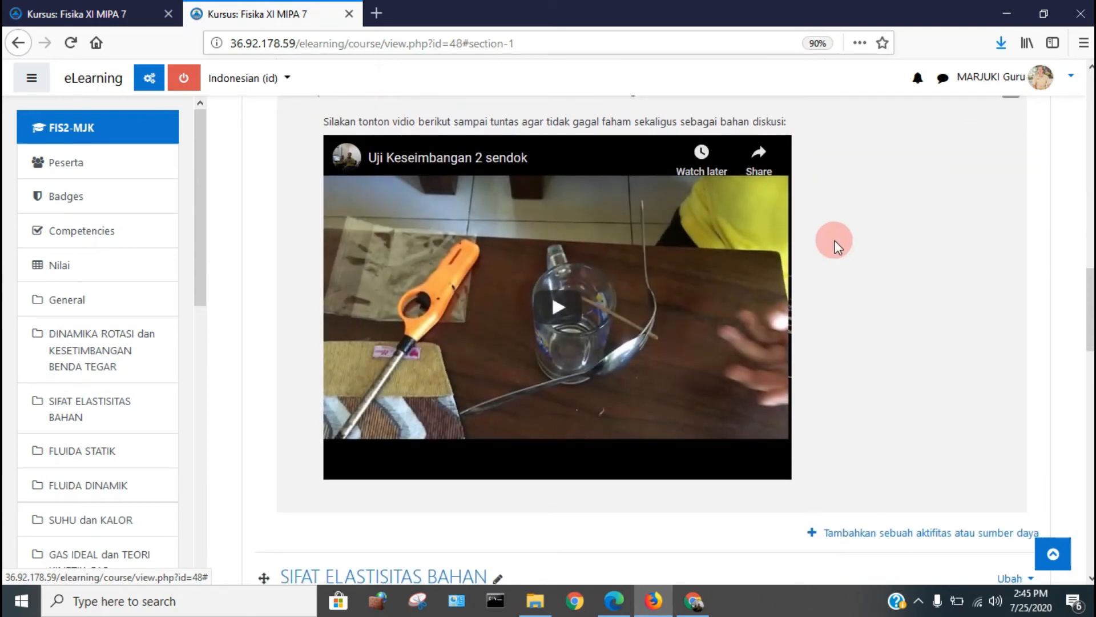
{"action": "scroll", "coordinate": [835, 243], "scroll_direction": "up", "scroll_amount": 3}
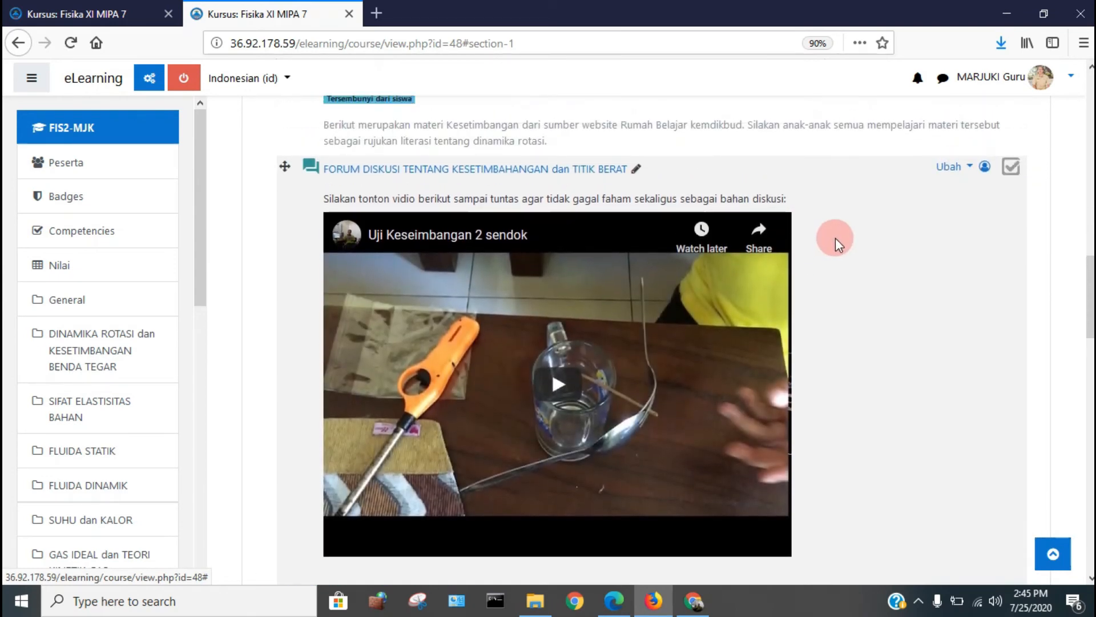
- Open the forum on KESETIMBAHANGAN dan TITIK BERAT and examine its video and discussion topic area
{"action": "left_click", "coordinate": [495, 171]}
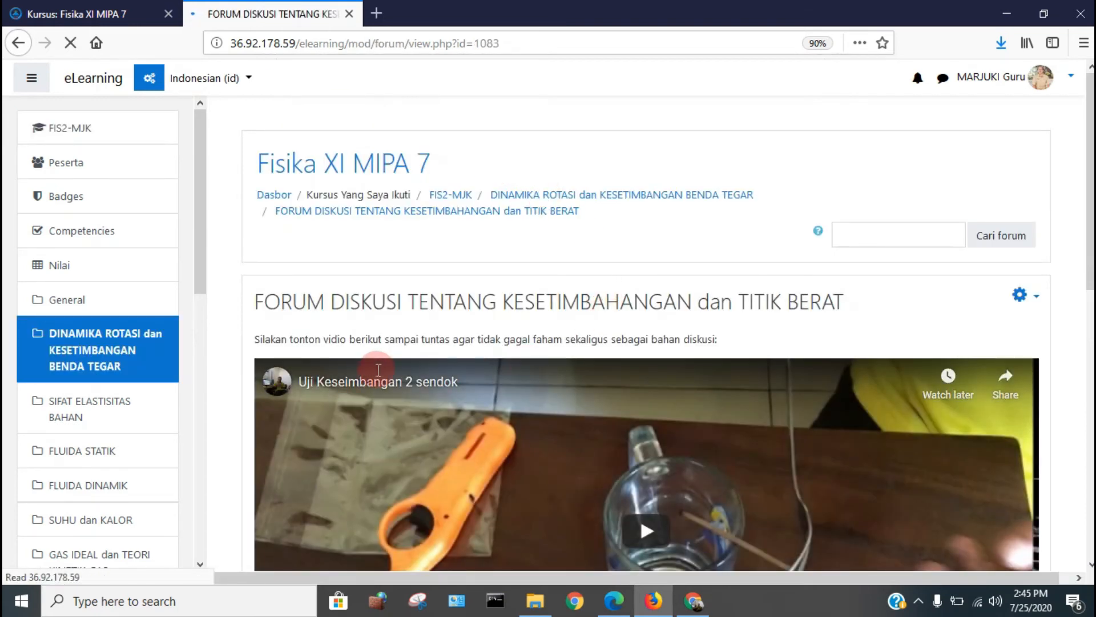
{"action": "scroll", "coordinate": [482, 349], "scroll_direction": "down", "scroll_amount": 2}
{"action": "scroll", "coordinate": [485, 342], "scroll_direction": "down", "scroll_amount": 6}
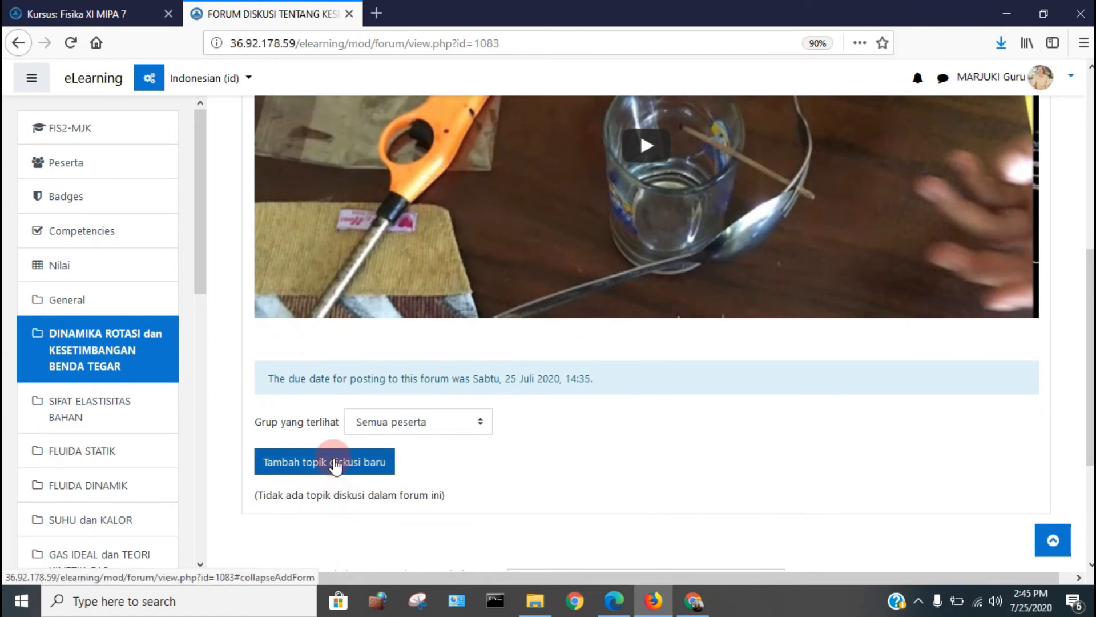
- Check the groups available in the forum's visible-groups filter and start a new discussion topic for all participants
{"action": "left_click", "coordinate": [421, 425]}
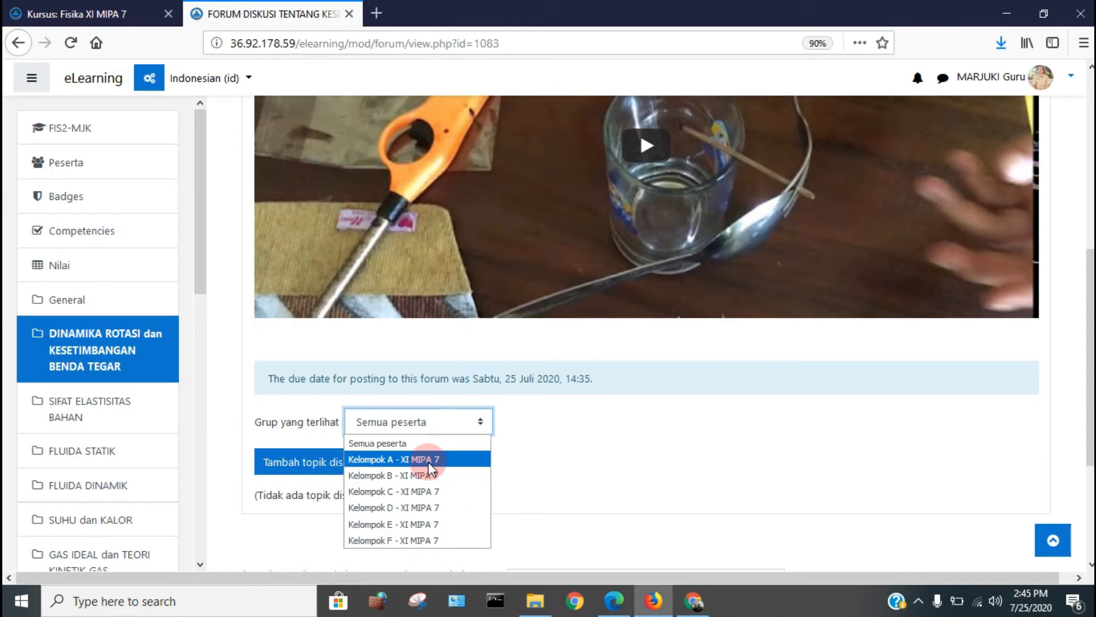
{"action": "left_click", "coordinate": [432, 423]}
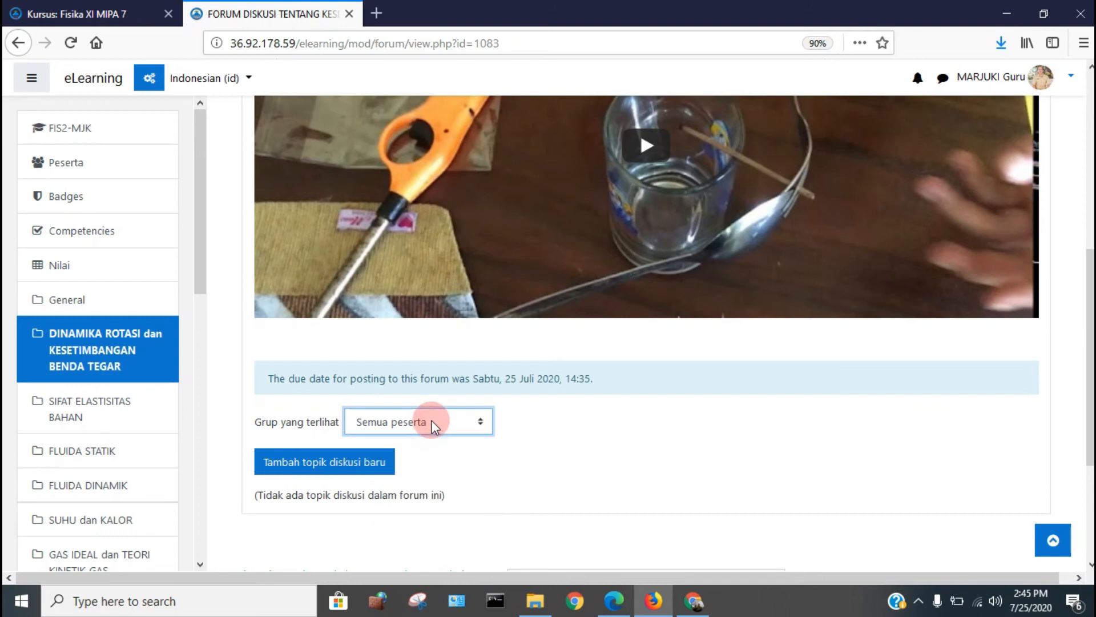
{"action": "left_click", "coordinate": [313, 465]}
{"action": "scroll", "coordinate": [756, 438], "scroll_direction": "down", "scroll_amount": 3}
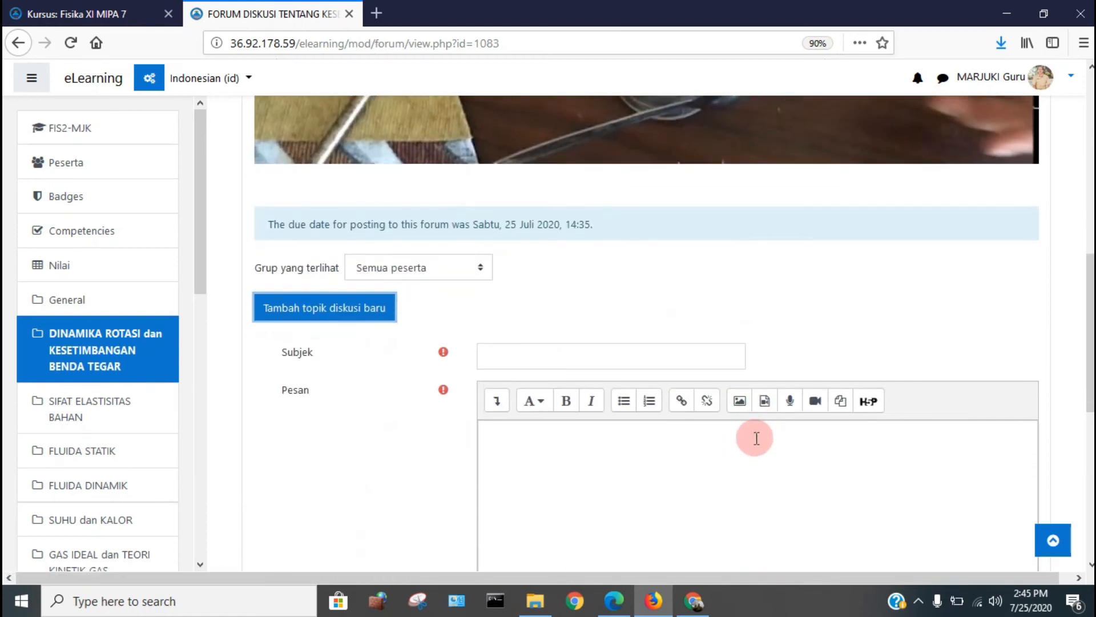
{"action": "scroll", "coordinate": [756, 439], "scroll_direction": "down", "scroll_amount": 2}
{"action": "left_click", "coordinate": [574, 275]}
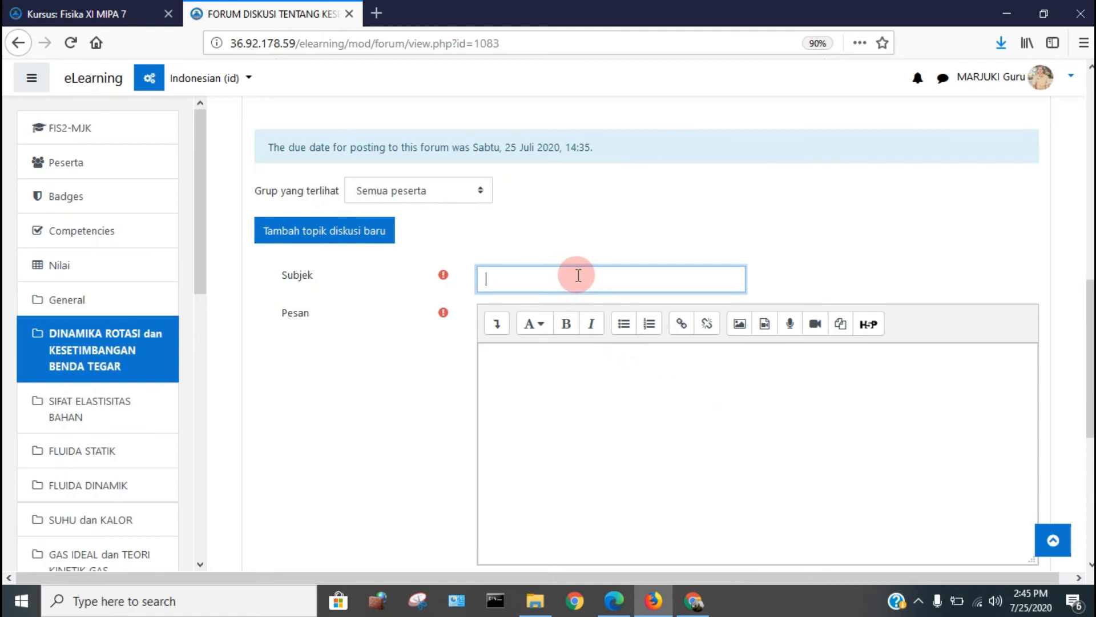
- Copy "DISKUSI TENTANG KESETIMBAHANGAN dan TITIK BERAT" from the forum's heading into the new topic's subject
{"action": "scroll", "coordinate": [578, 273], "scroll_direction": "up", "scroll_amount": 8}
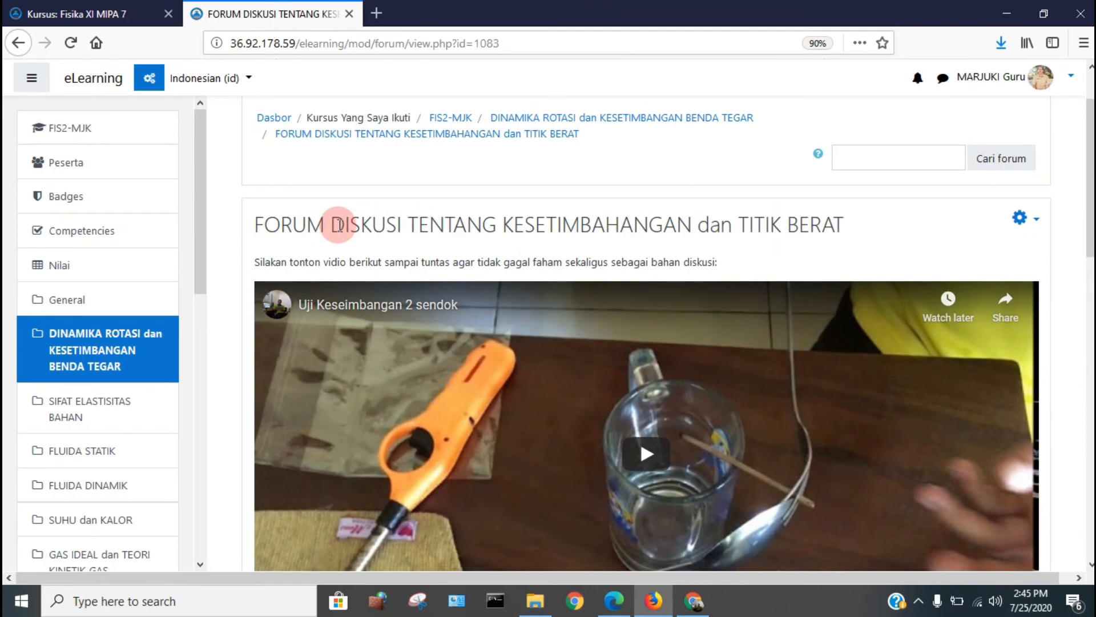
{"action": "left_click_drag", "start_coordinate": [344, 224], "coordinate": [398, 225]}
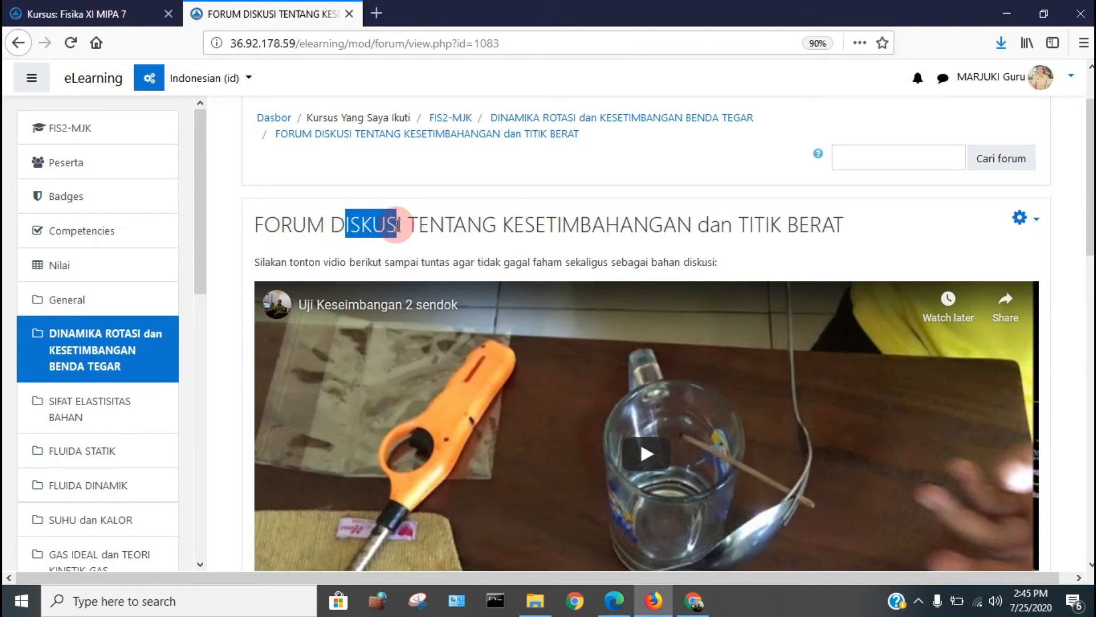
{"action": "left_click", "coordinate": [335, 225]}
{"action": "left_click_drag", "start_coordinate": [336, 224], "coordinate": [849, 228]}
{"action": "key", "text": "ctrl+c"}
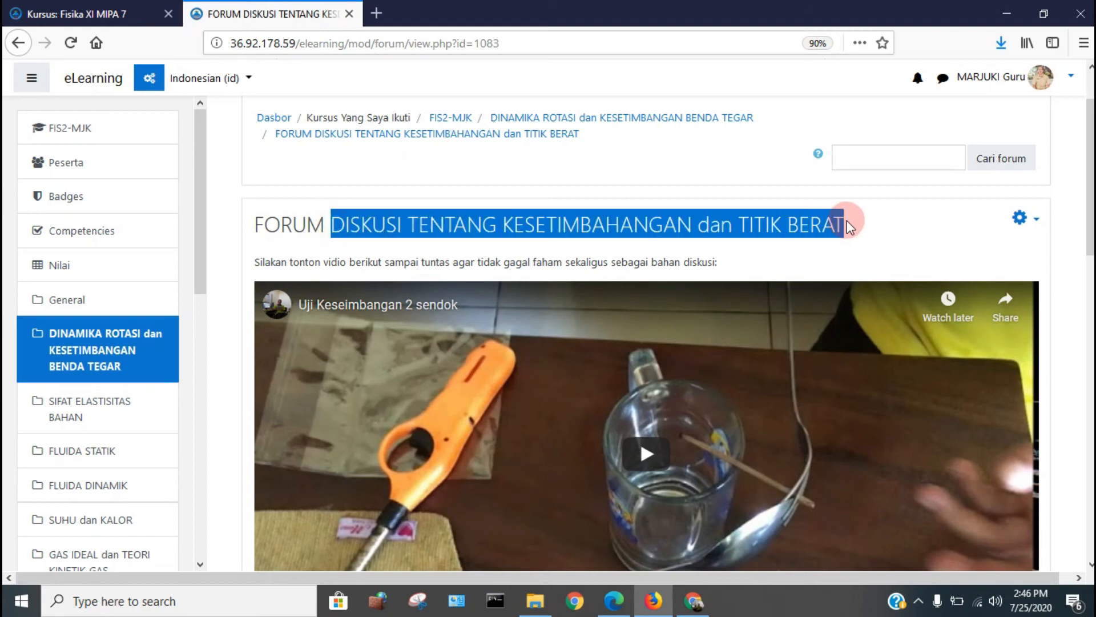
{"action": "scroll", "coordinate": [571, 434], "scroll_direction": "down", "scroll_amount": 10}
{"action": "left_click", "coordinate": [555, 202]}
{"action": "key", "text": "ctrl+v"}
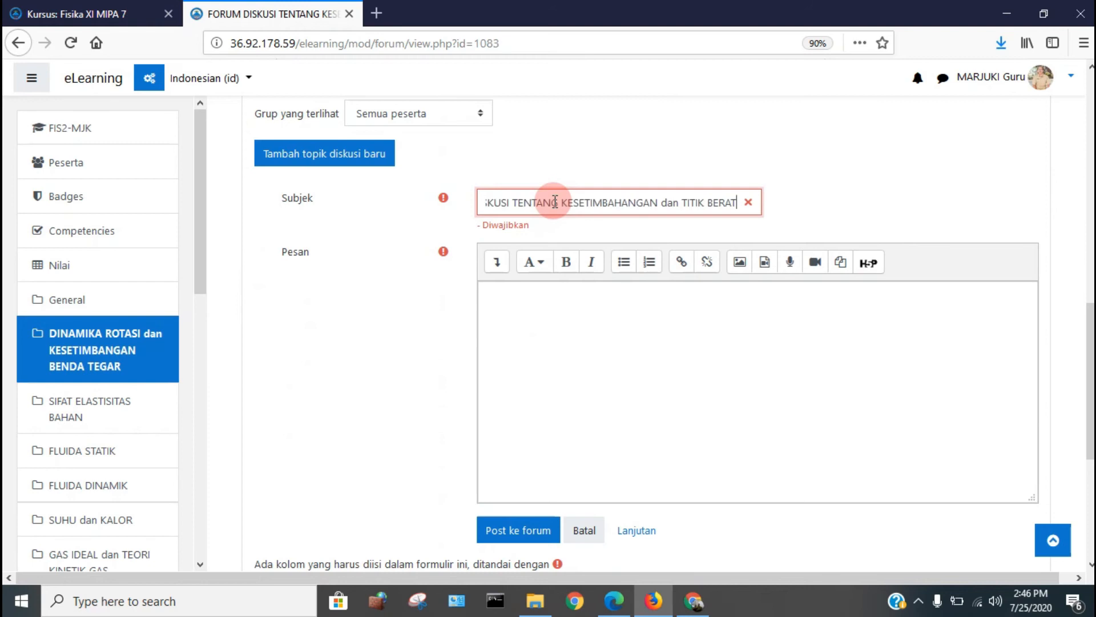
- Begin the topic's message with "Silakan beri komentar/tanggapan terhadap percobaan tersebut."
{"action": "left_click", "coordinate": [550, 317]}
{"action": "type", "text": "S"}
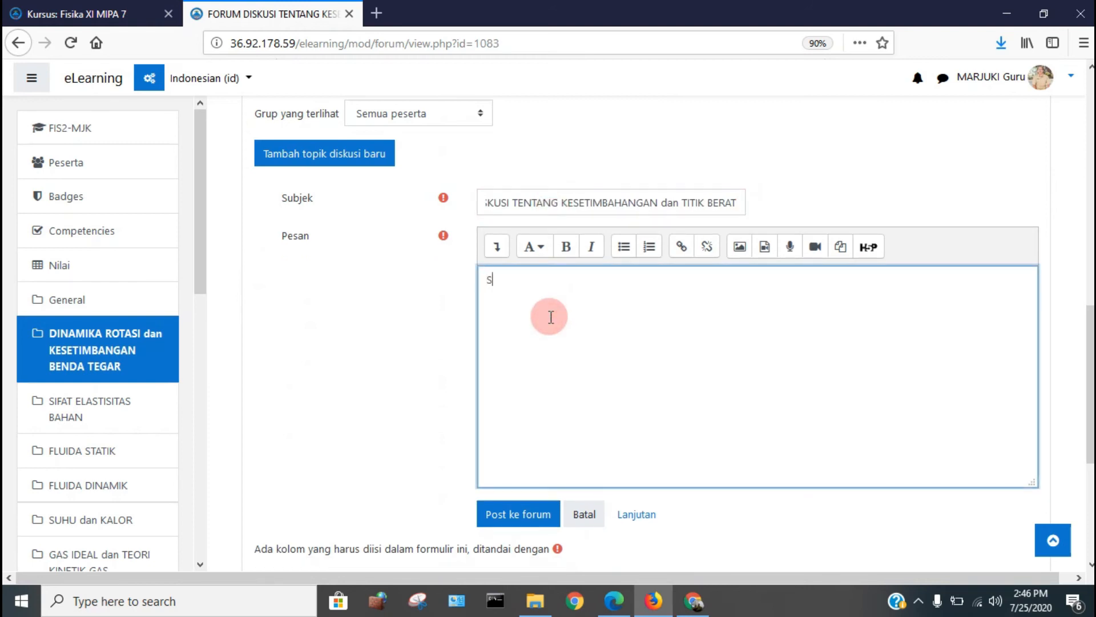
{"action": "type", "text": "ilakan beri komen"}
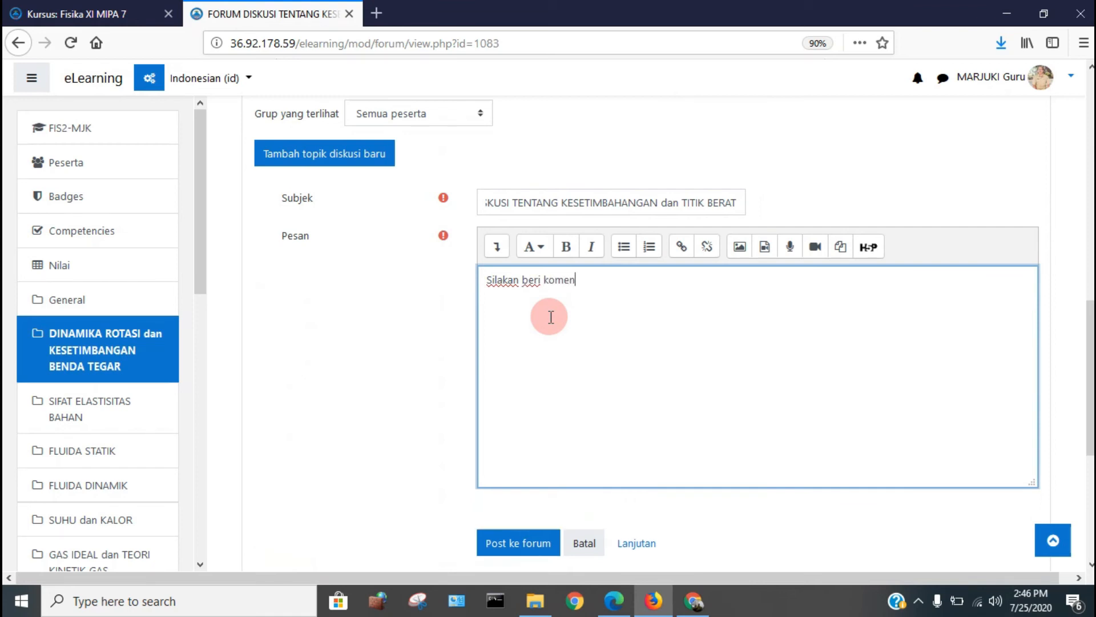
{"action": "type", "text": "tar/t"}
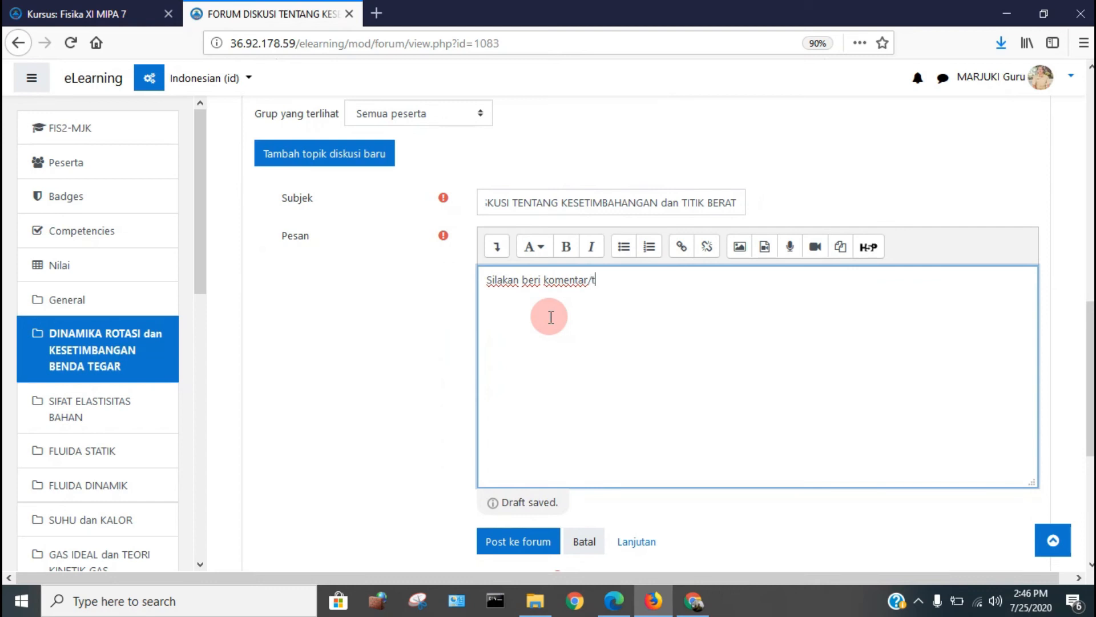
{"action": "type", "text": "anggapan ter"}
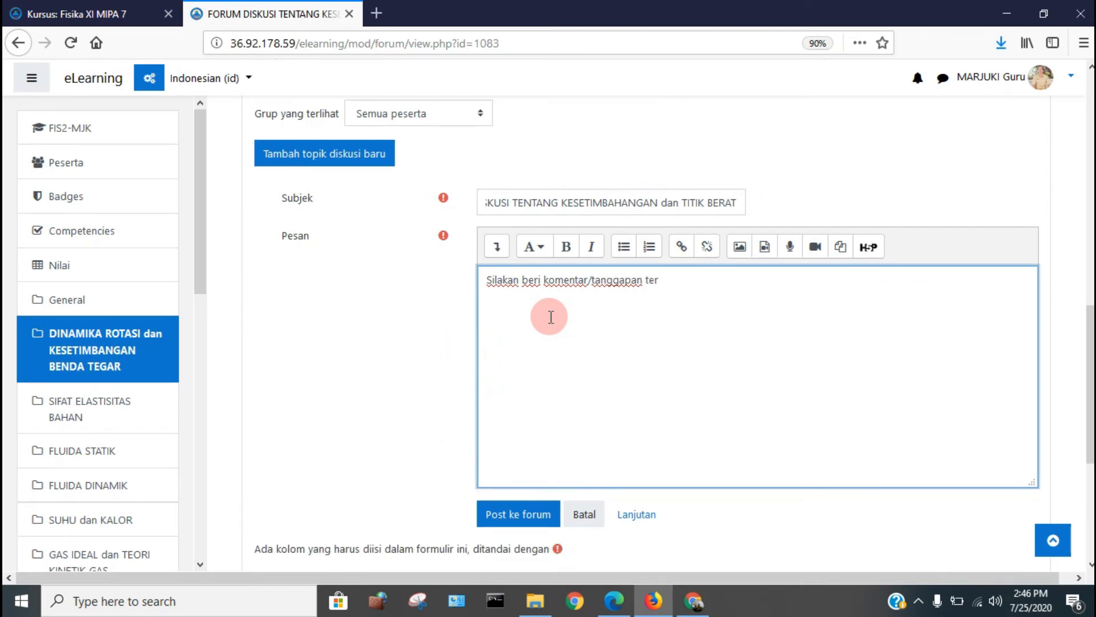
{"action": "type", "text": "hadap percobaan tersebut"}
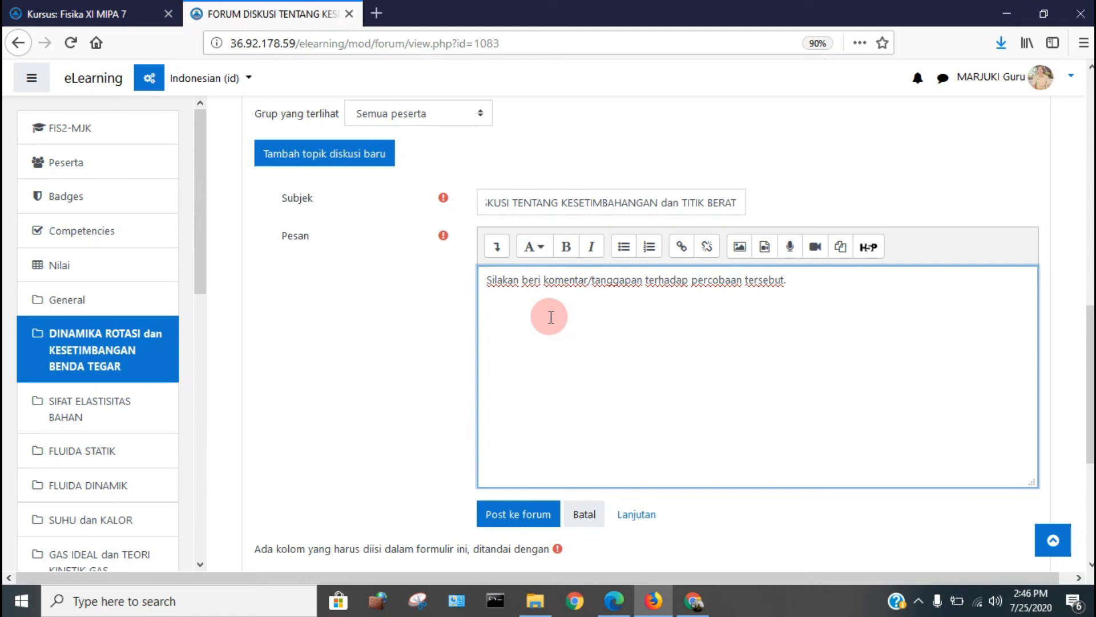
- Add to the message: "Seorang siswa bisa menanggapi langsung pada topik utama atau bisa pula menaggapi dari hasil tanggapan/komentar teman lain."
{"action": "type", "text": ". Seorang siswa bisa menanggapi"}
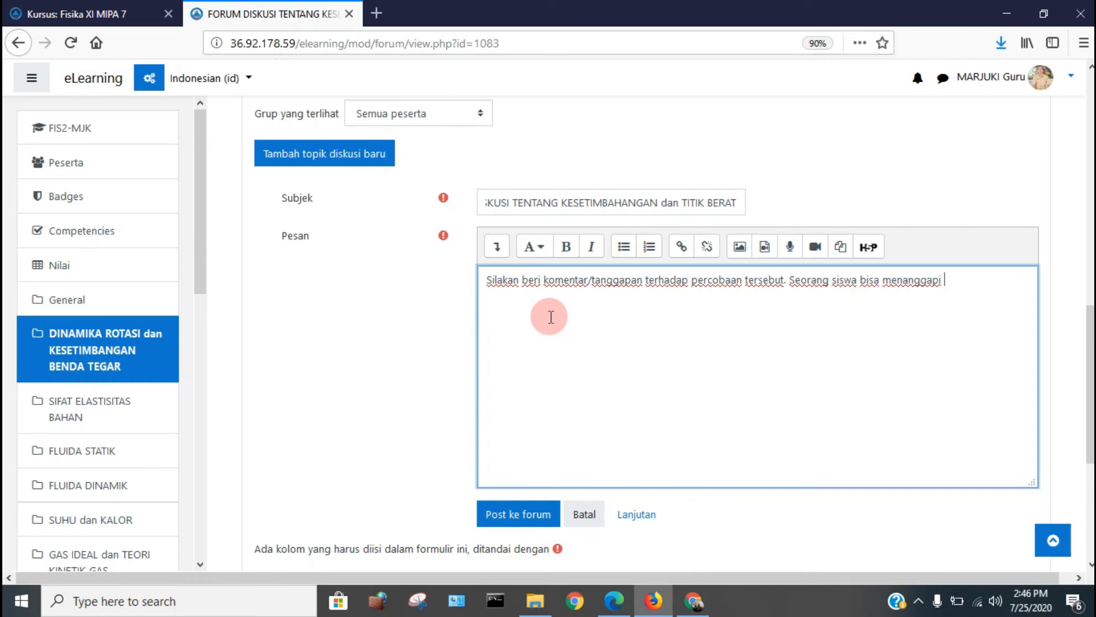
{"action": "type", "text": " langsung pada topik utama "}
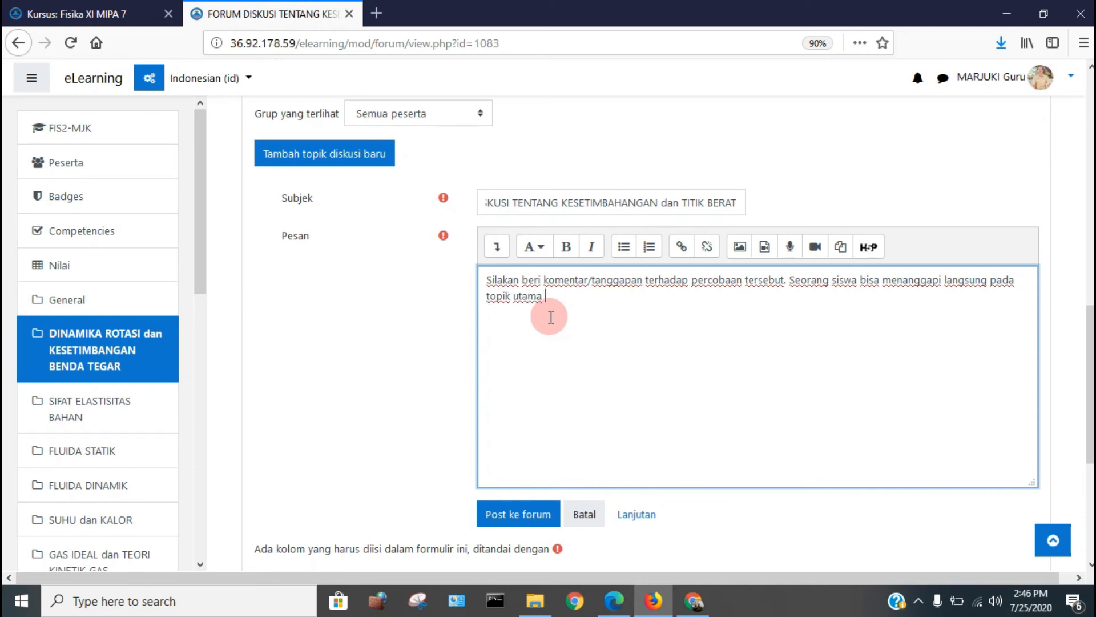
{"action": "type", "text": "atau bisa pula menagg"}
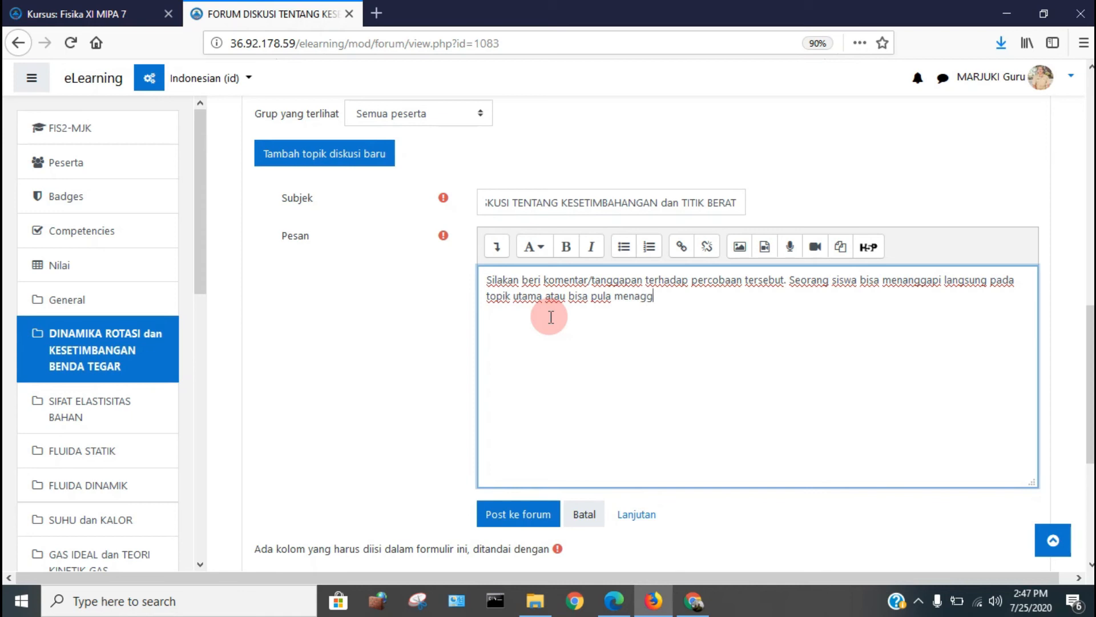
{"action": "type", "text": "api dari hasil"}
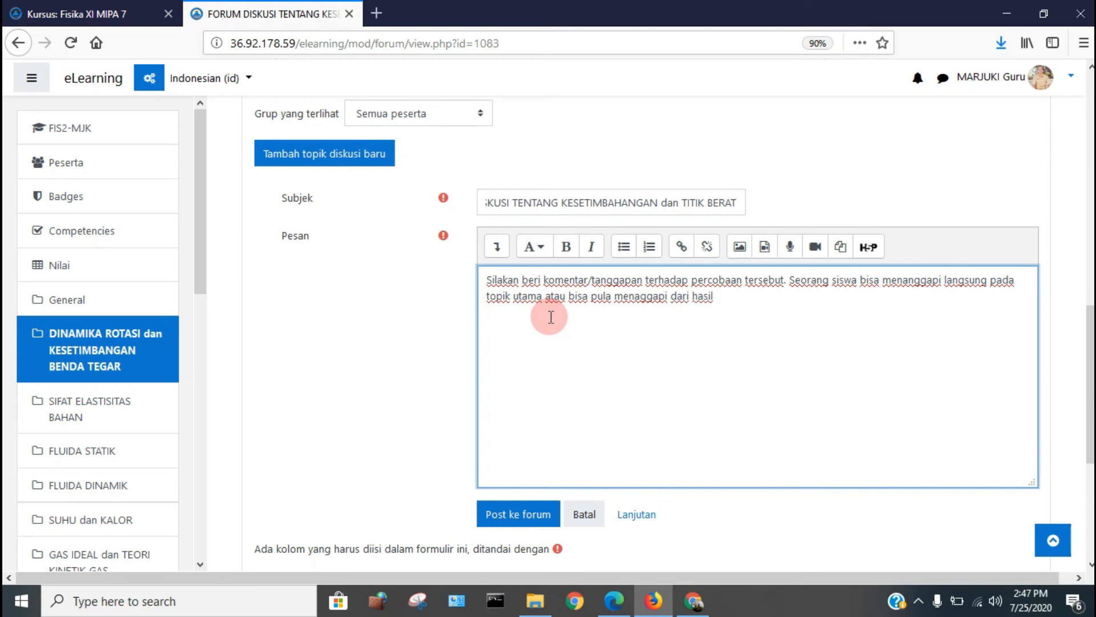
{"action": "type", "text": " tanggapan/komenter"}
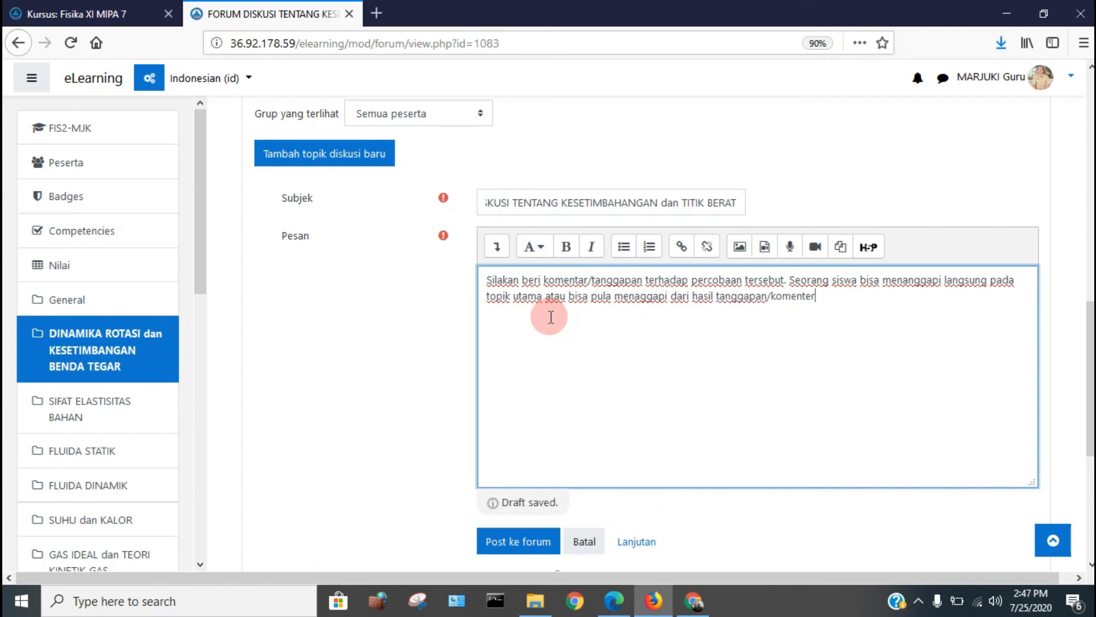
{"action": "key", "text": "BackSpace"}
{"action": "type", "text": "a"}
{"action": "type", "text": "r t"}
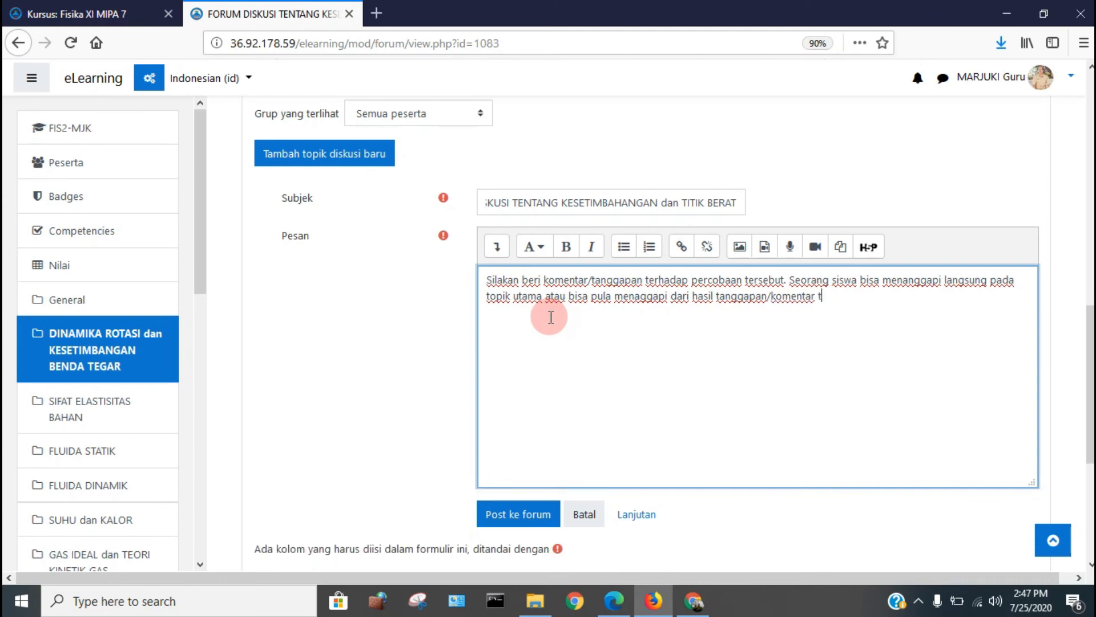
{"action": "type", "text": "eman lain."}
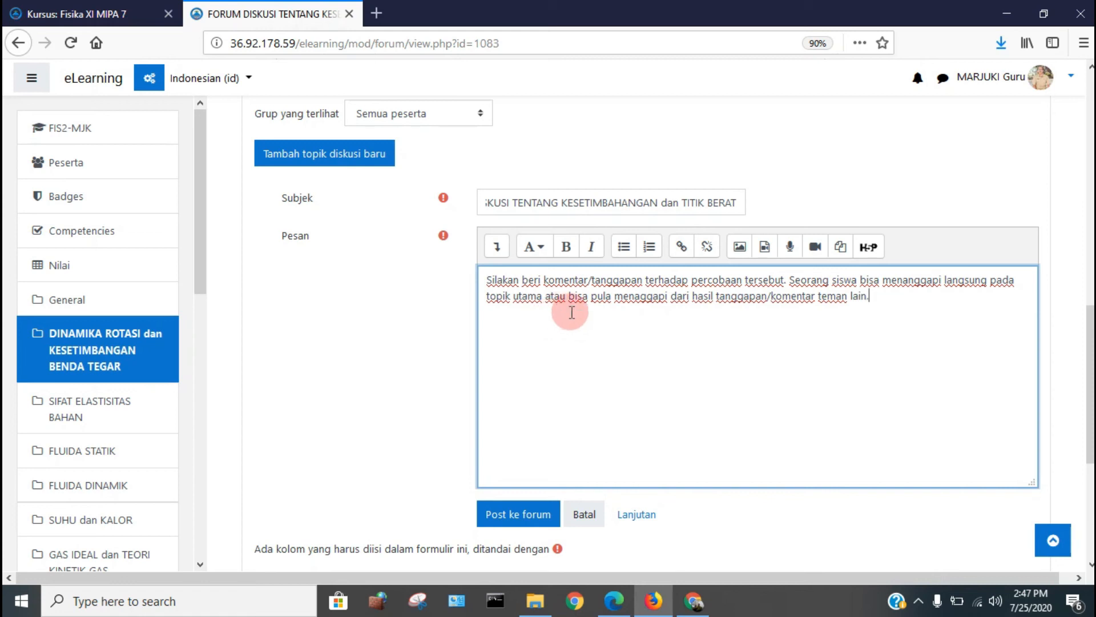
- Post the new topic to the forum and check its entry in the discussion list
{"action": "left_click", "coordinate": [509, 516]}
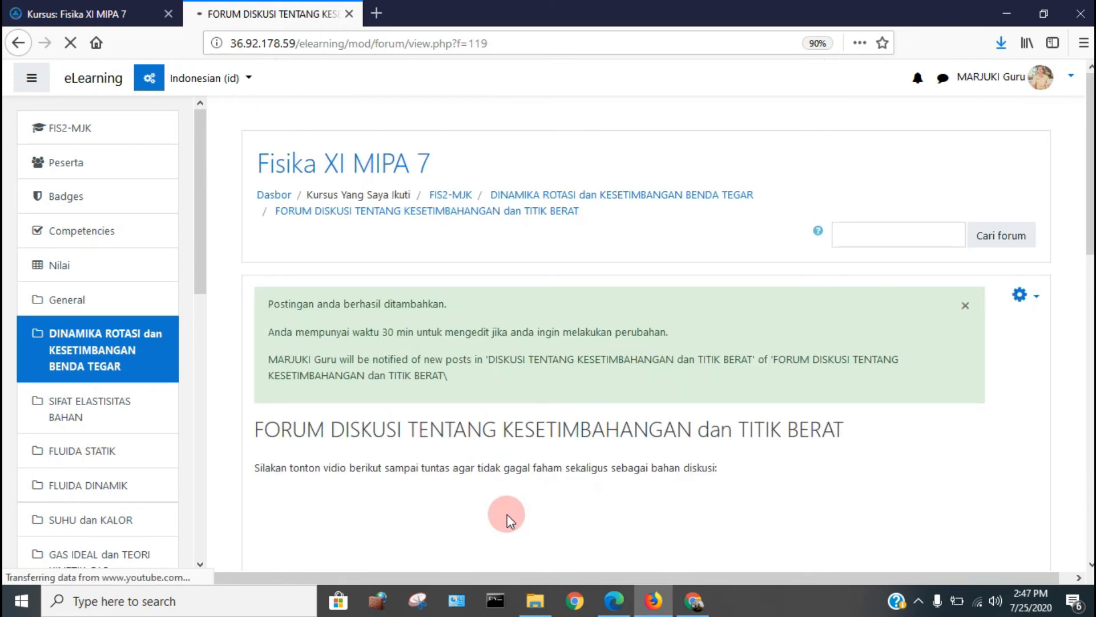
{"action": "scroll", "coordinate": [836, 393], "scroll_direction": "down", "scroll_amount": 10}
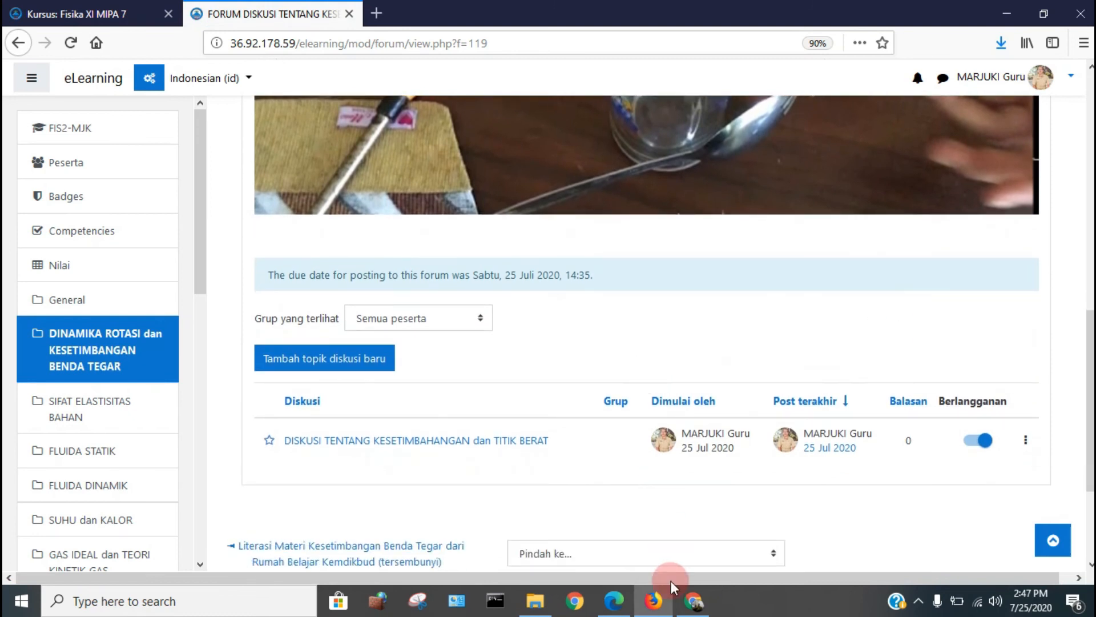
- Switch to the Microsoft Edge browser
{"action": "left_click", "coordinate": [614, 601]}
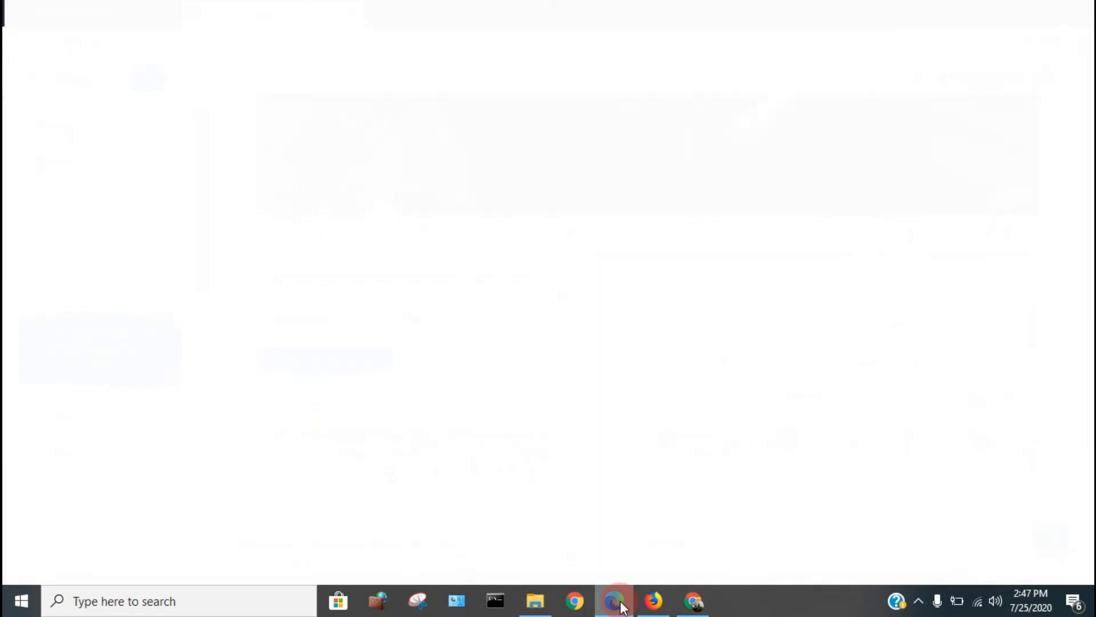